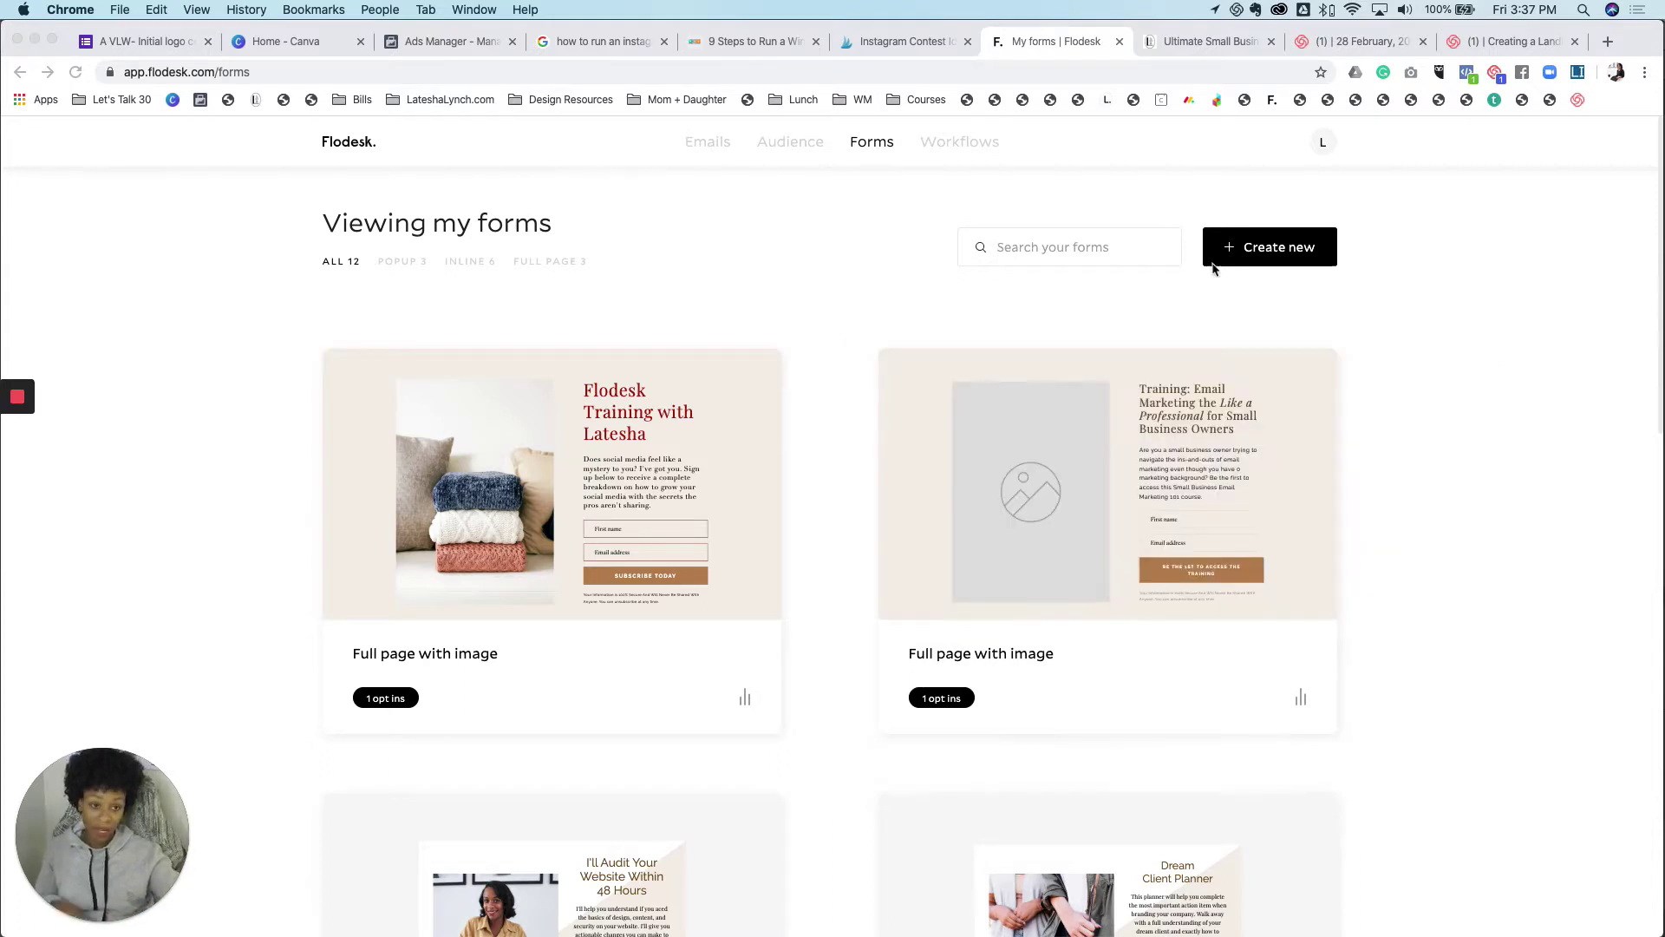
Start a new form from the My forms page to reach the template gallery.
left_click(1300, 255)
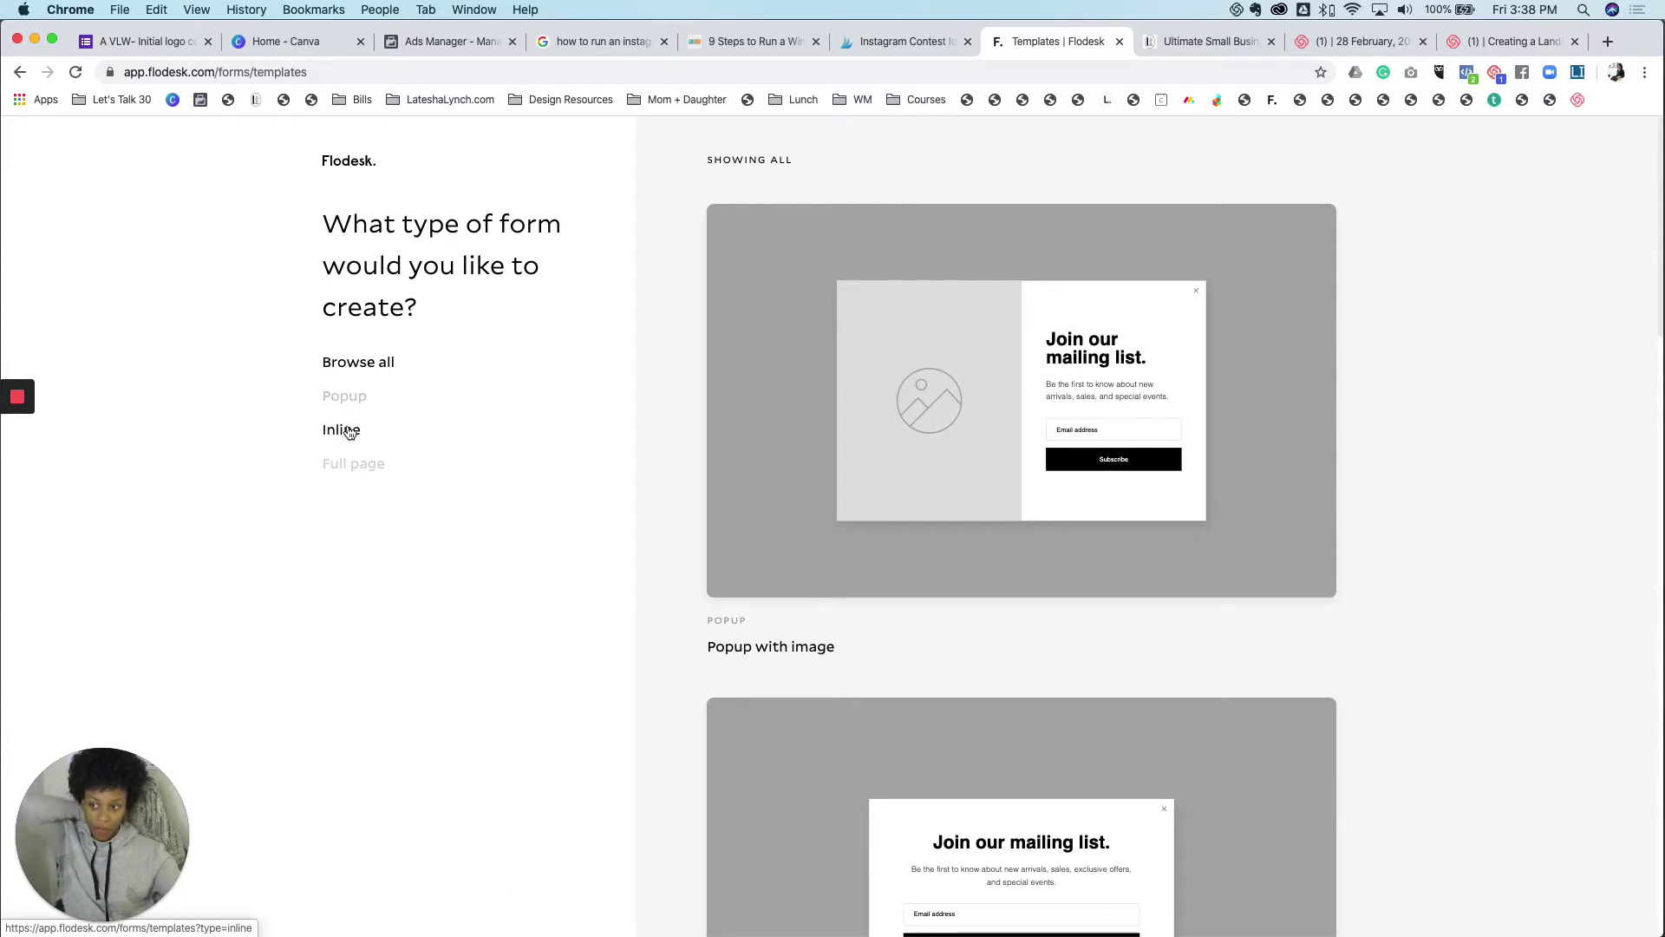
Filter the templates to Popup forms and find the Popup without image template.
left_click(349, 401)
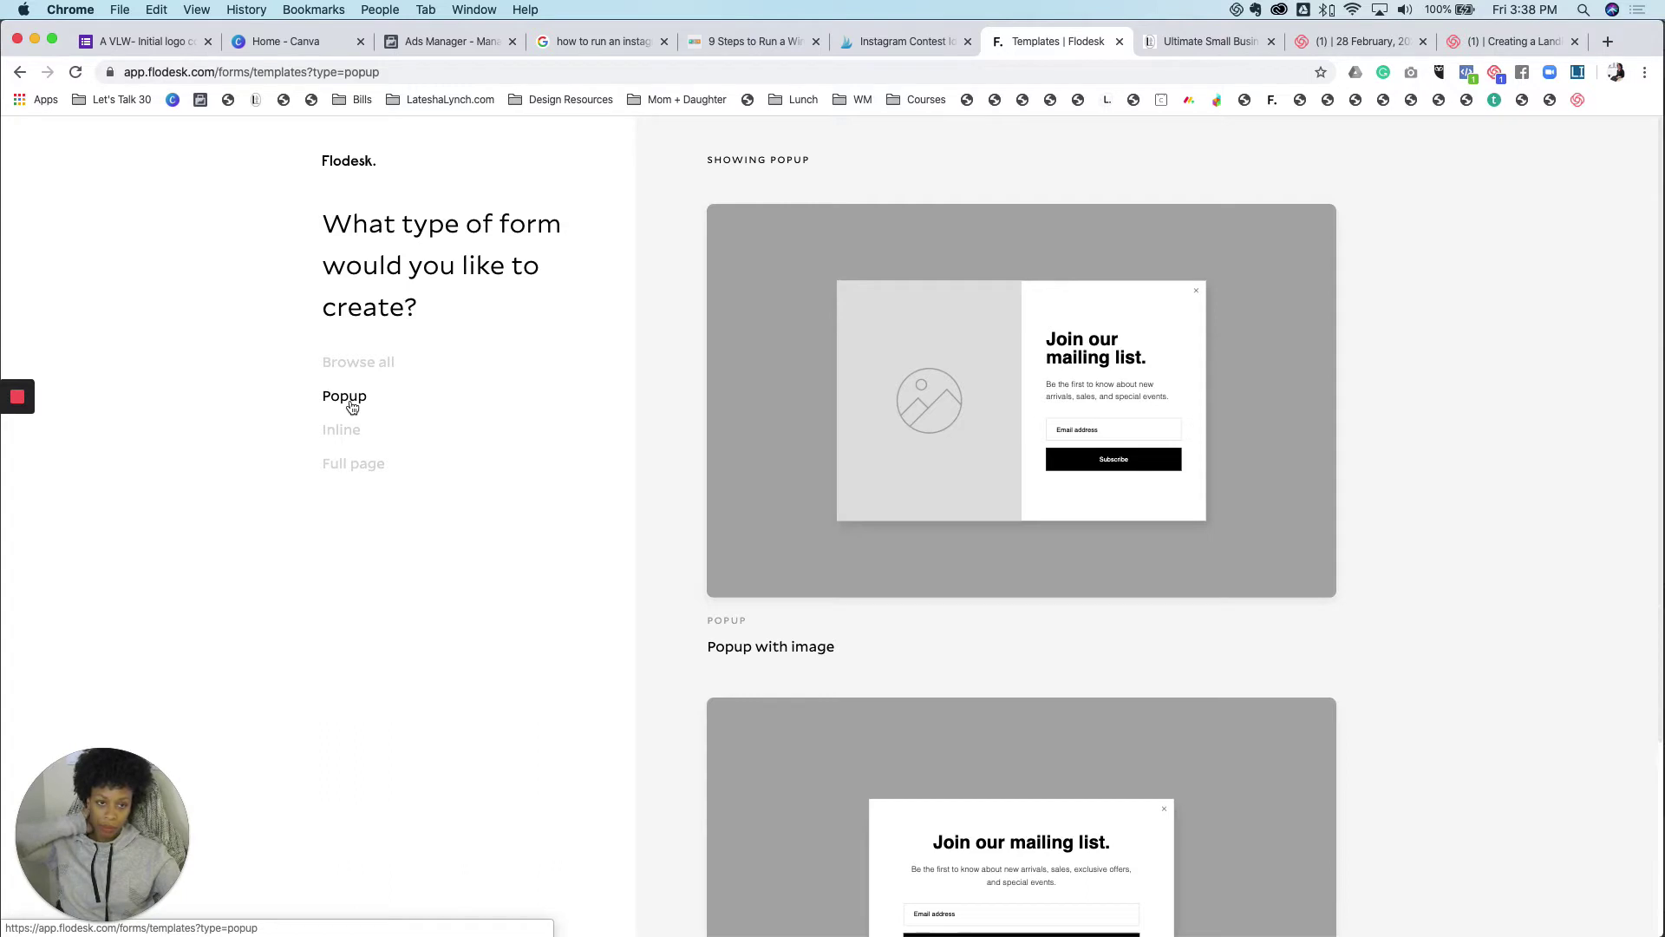
scroll(969, 465, "down", 3)
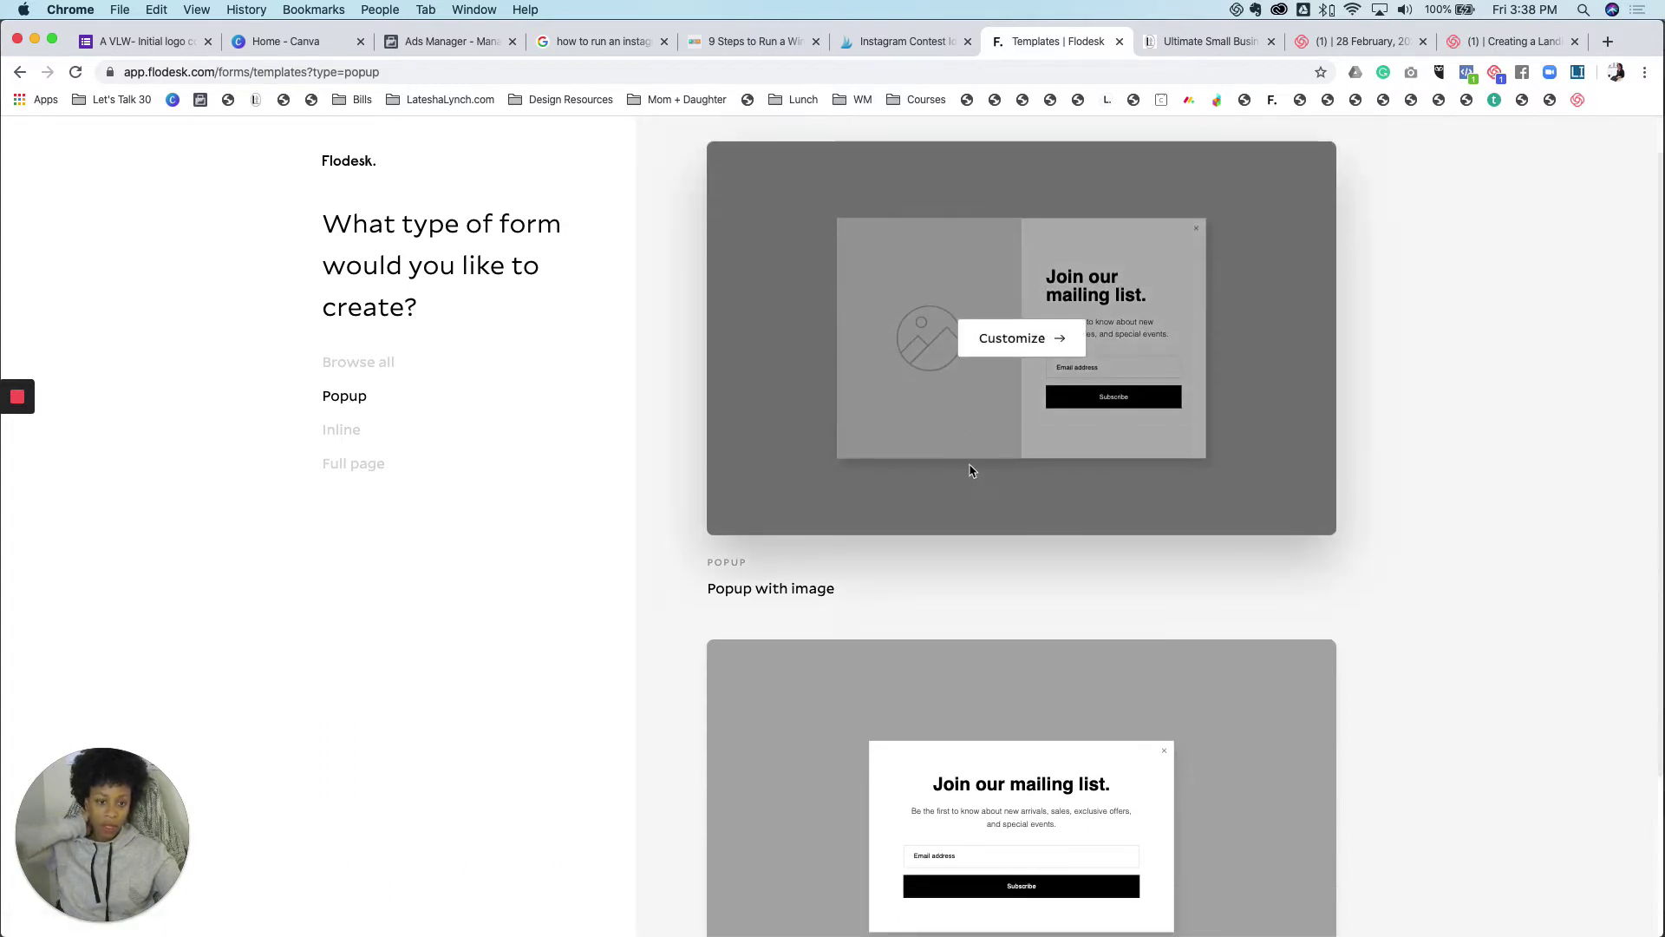
scroll(970, 470, "up", 2)
scroll(970, 470, "down", 2)
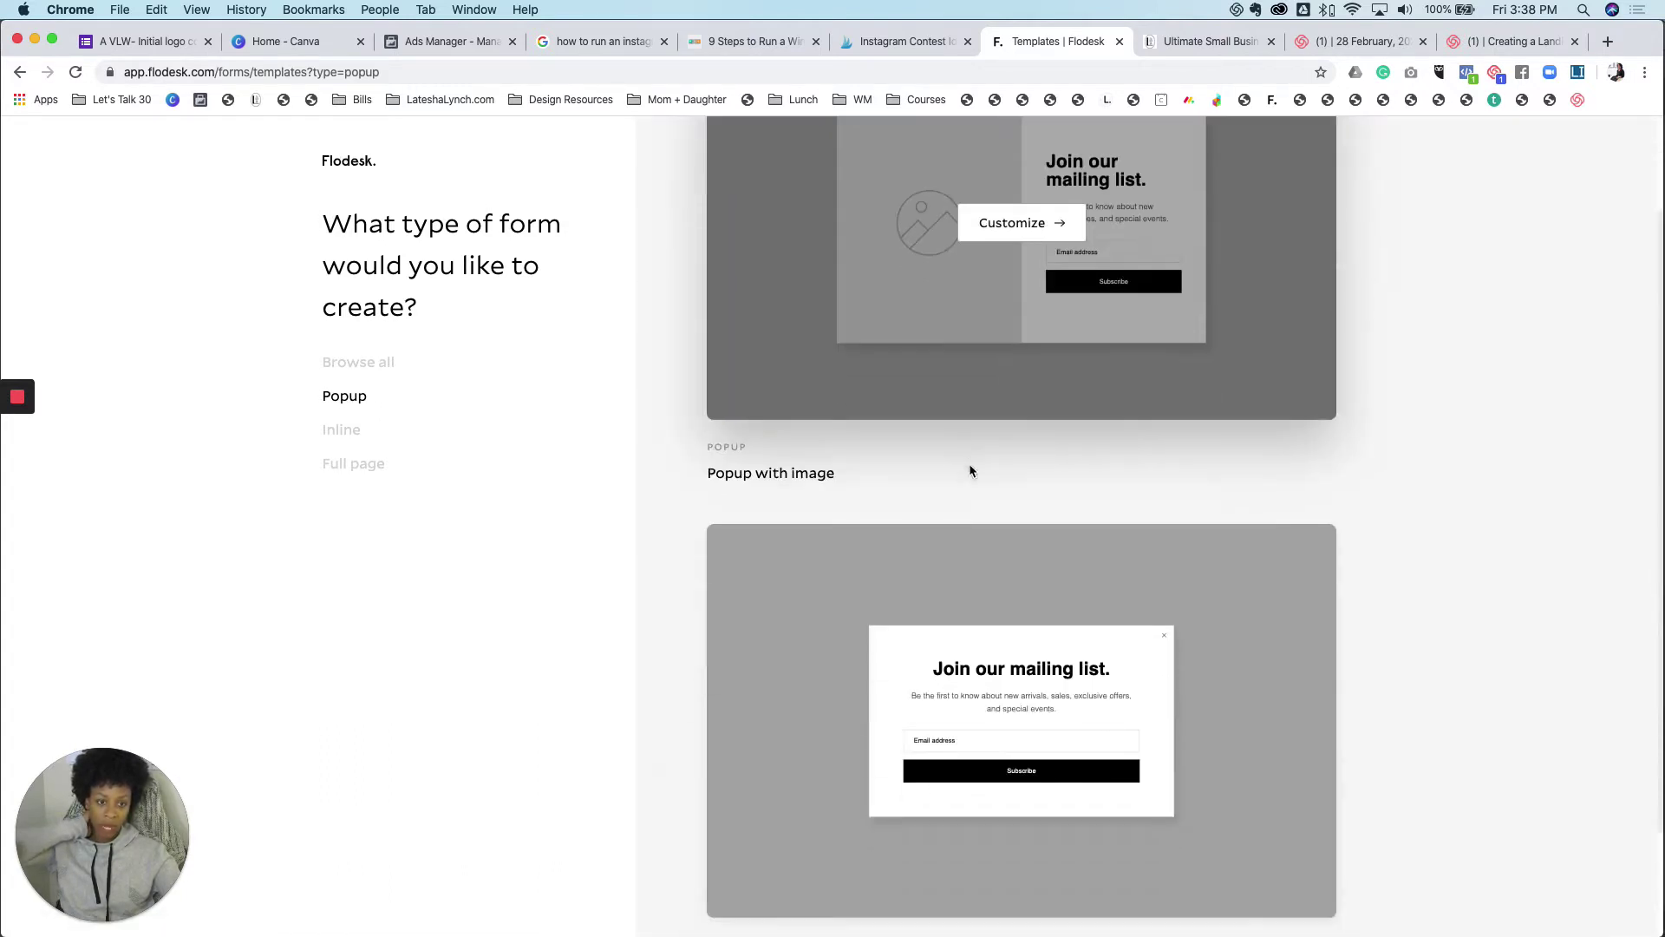
mouse_move(1075, 546)
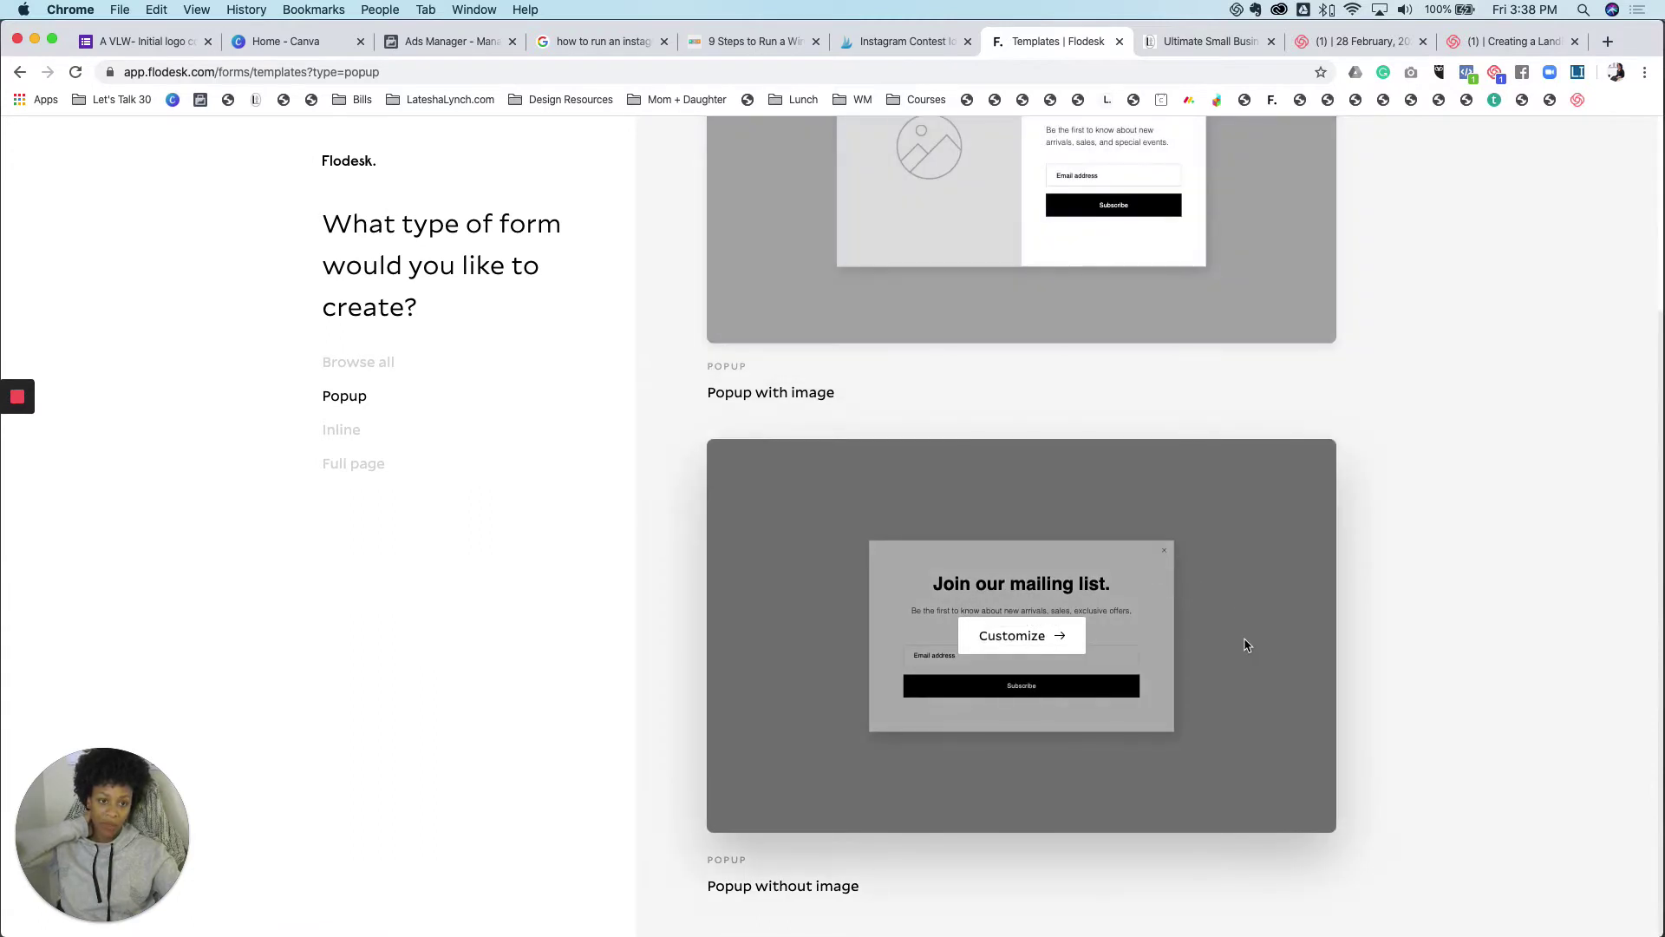
Customize Popup without image, assigning subscribers to the Flodesk Training segment.
left_click(1035, 647)
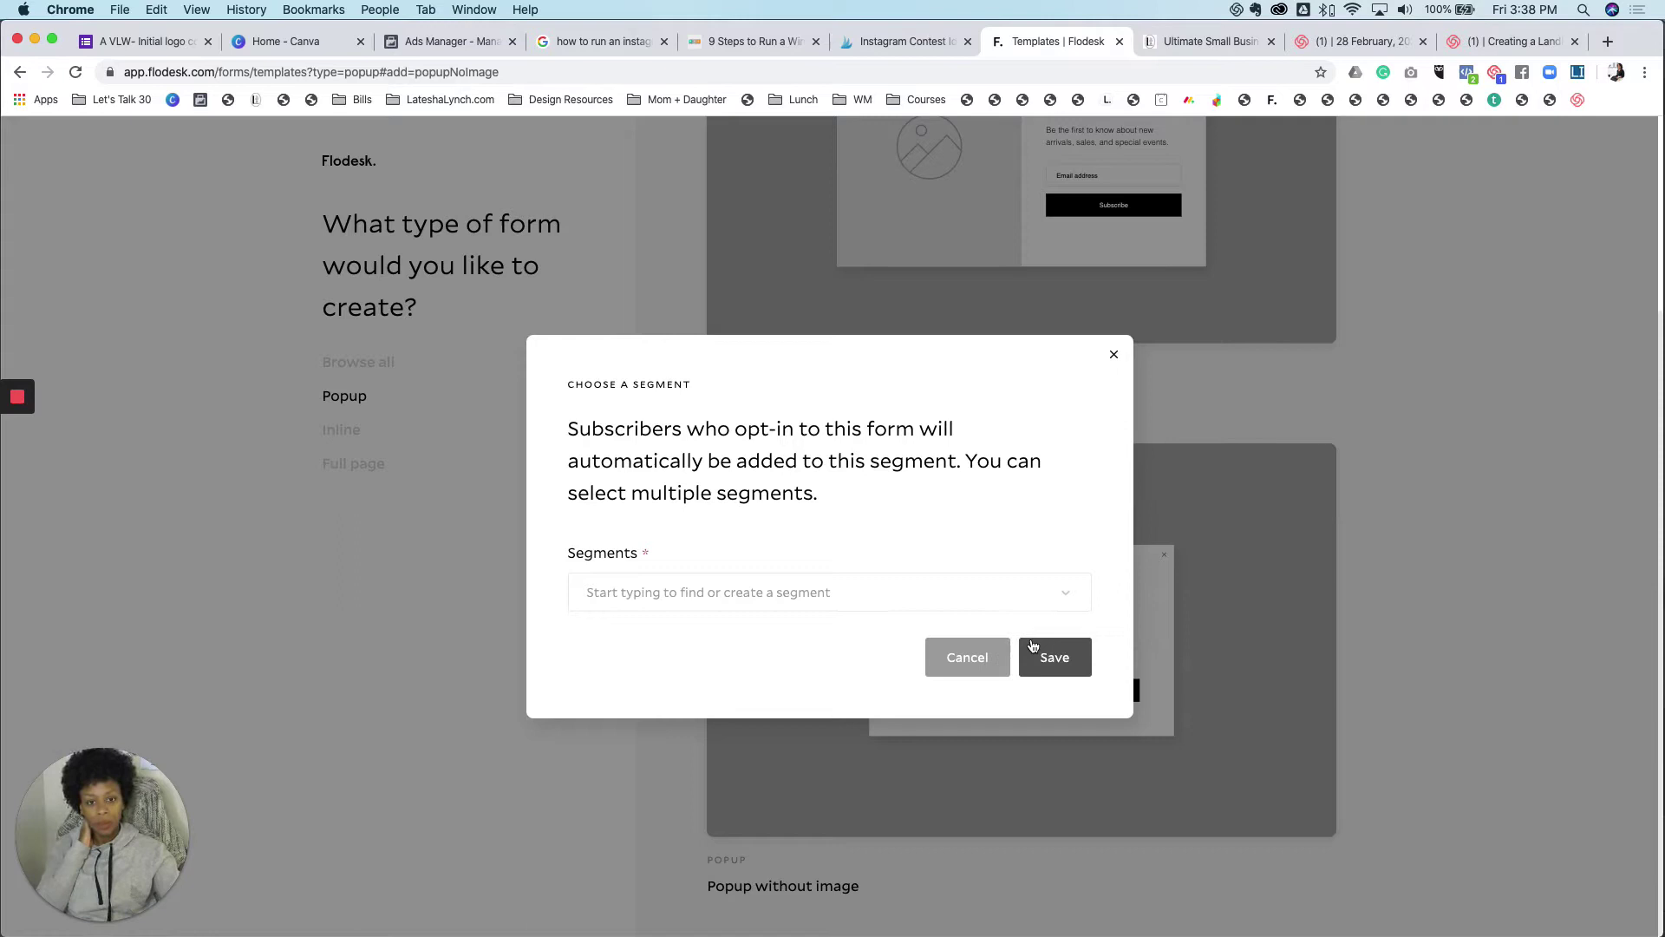
left_click(721, 595)
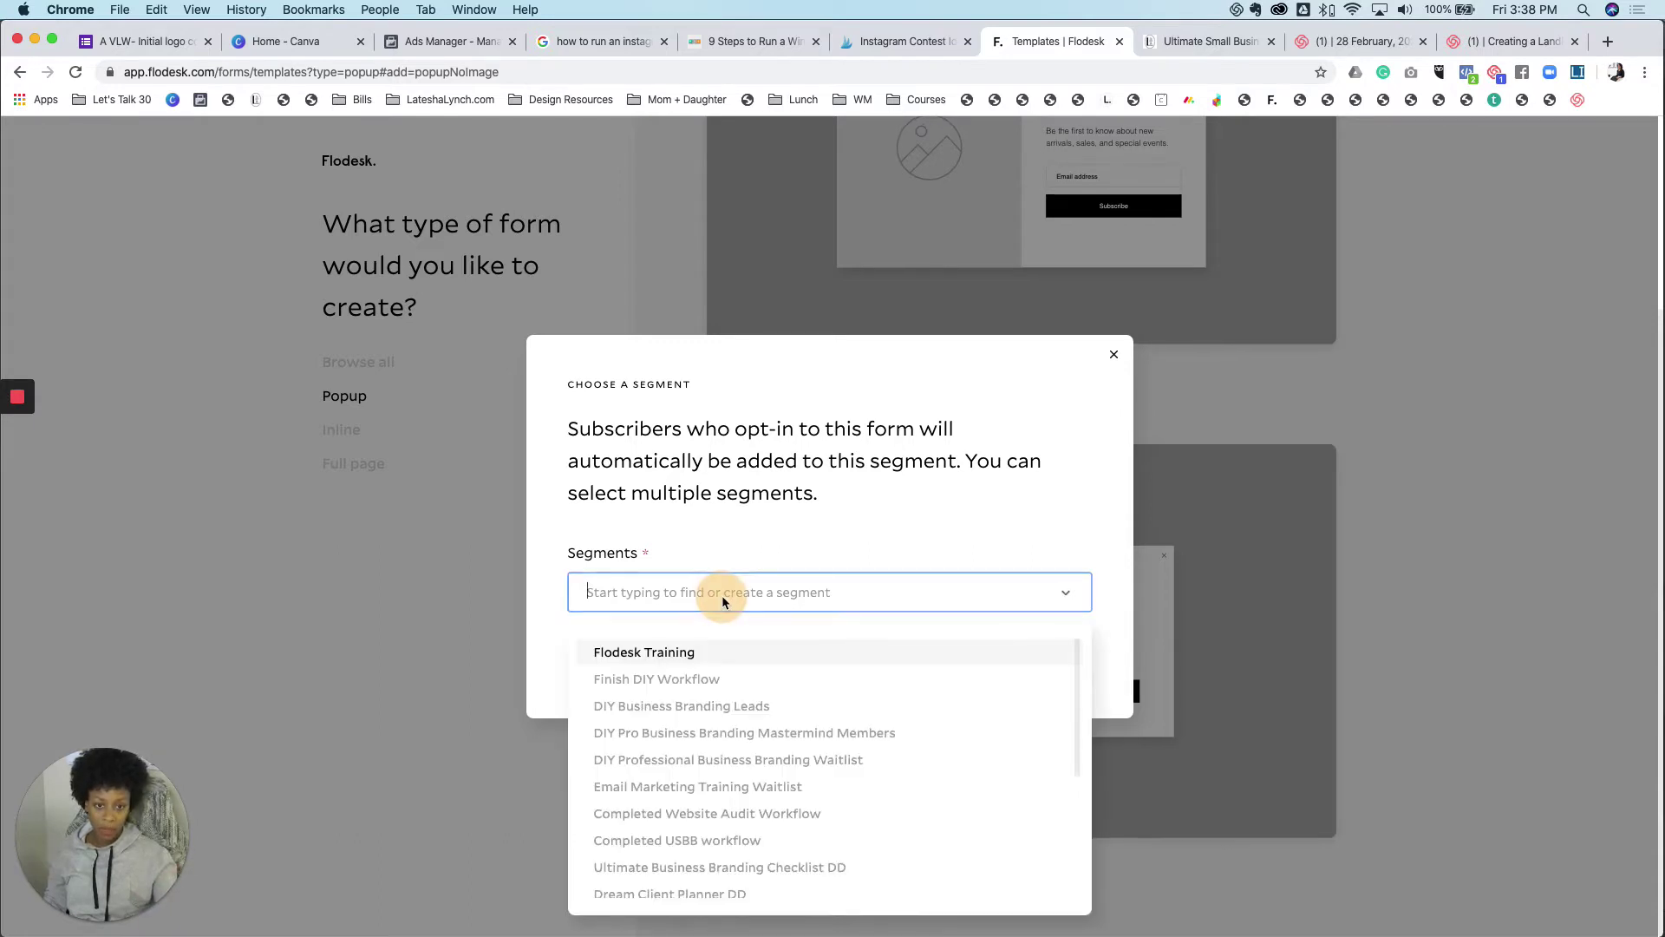
left_click(742, 658)
left_click(1053, 659)
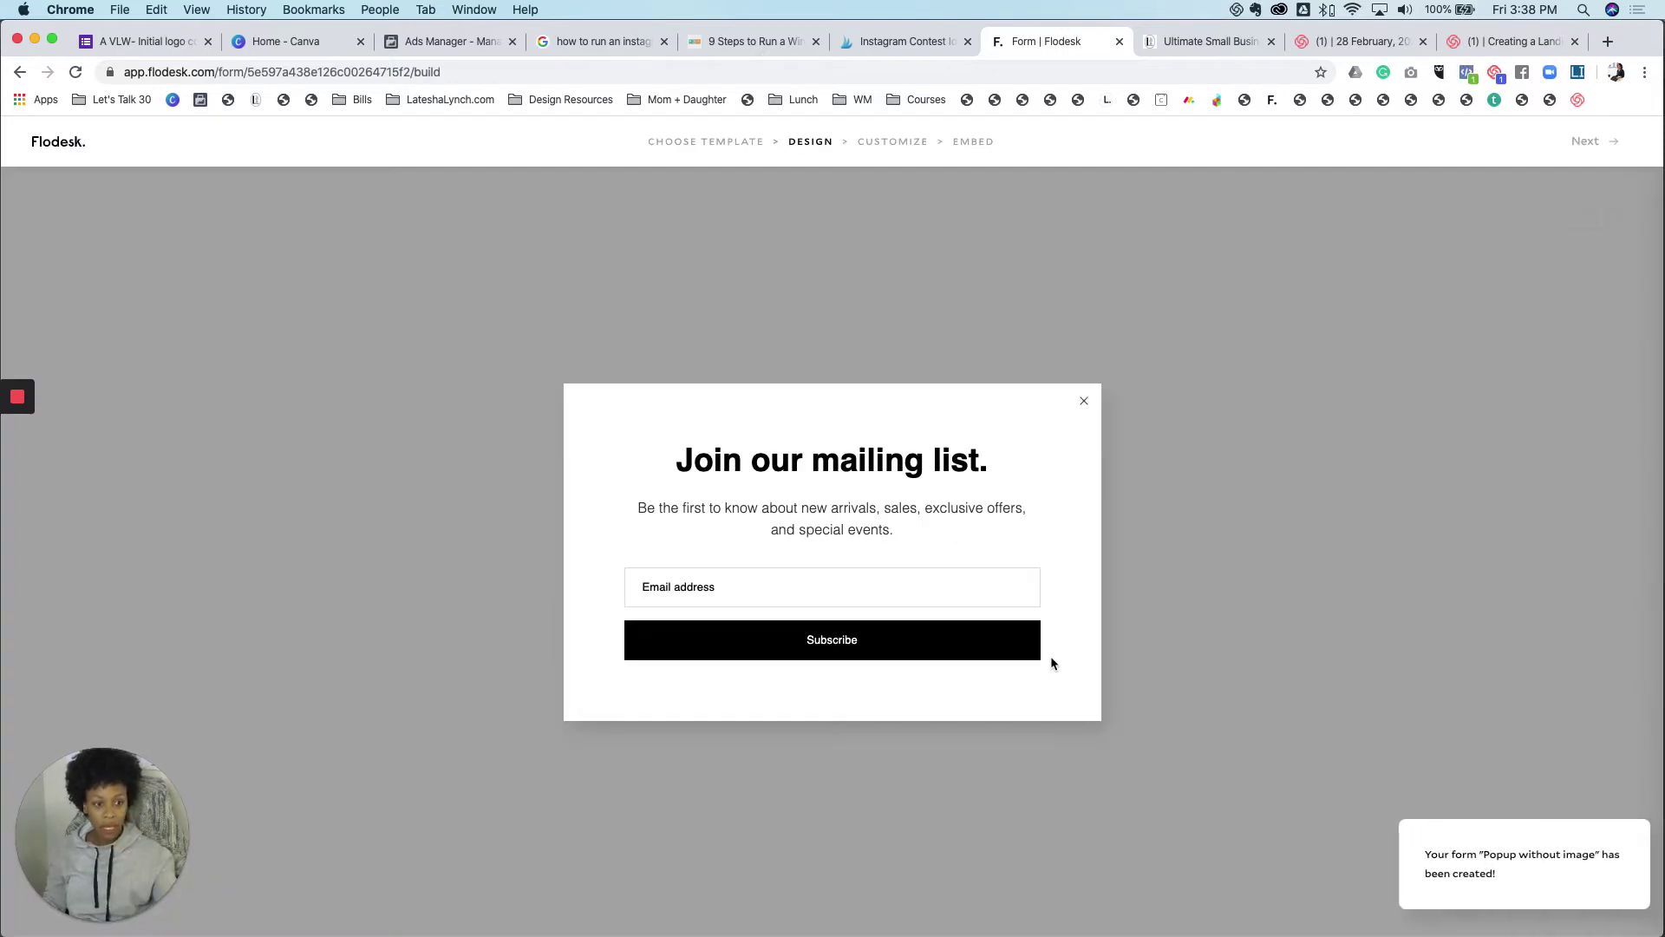
Select the 'Join our mailing list.' heading and set its font to Quiche Sans.
left_click(502, 509)
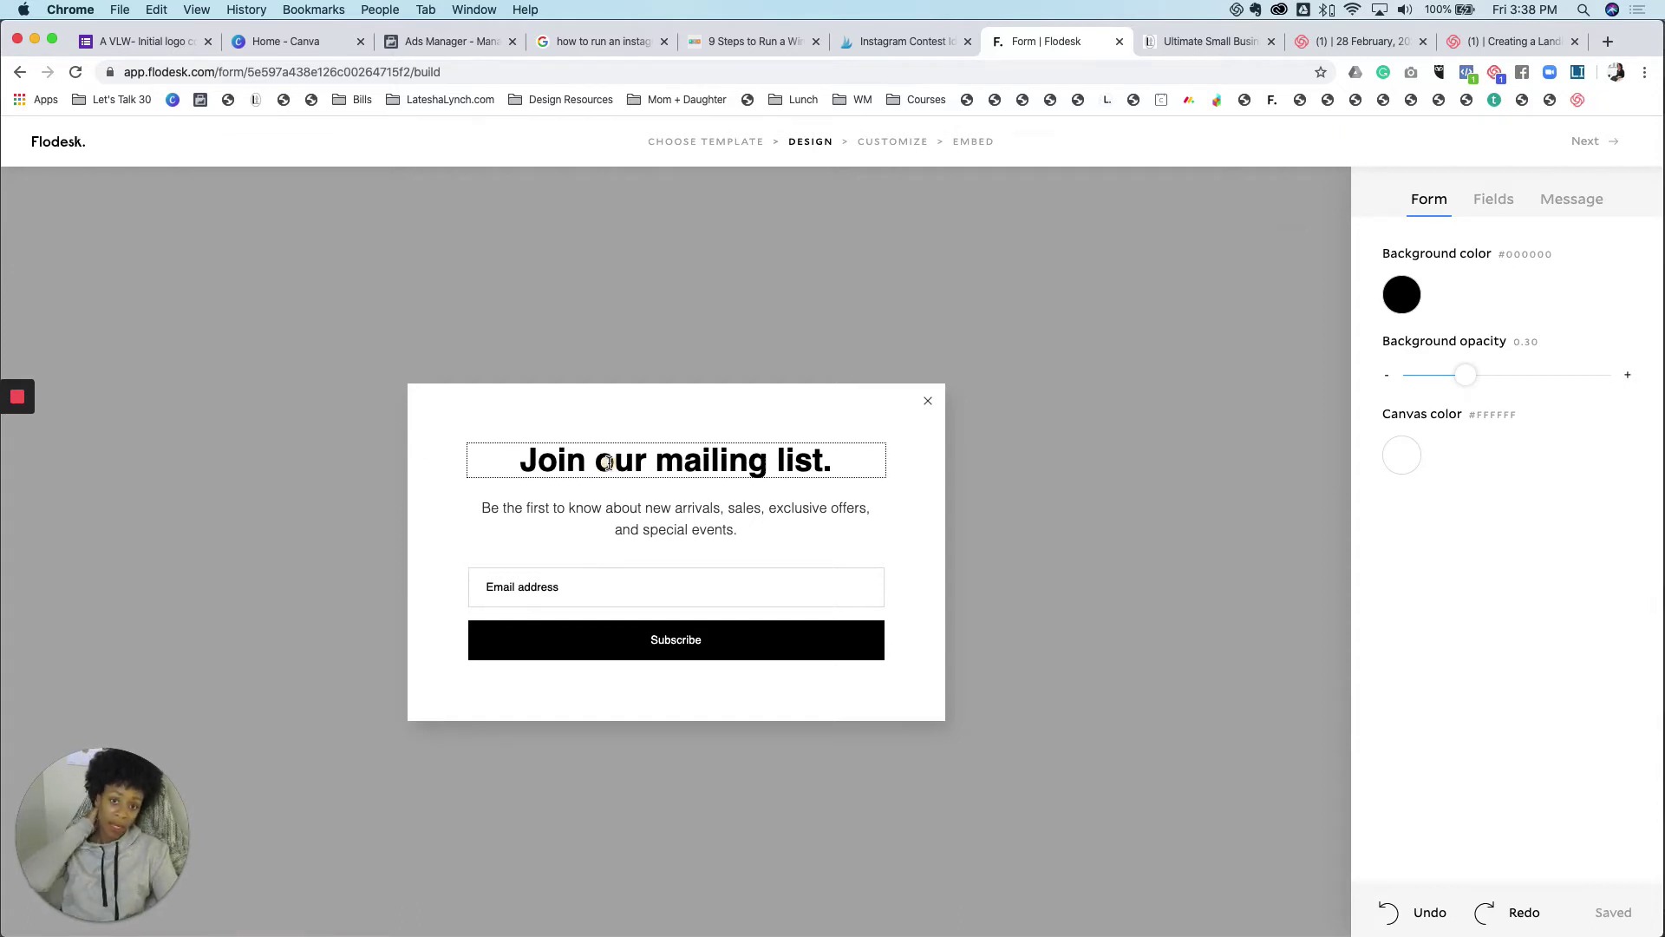
left_click(608, 464)
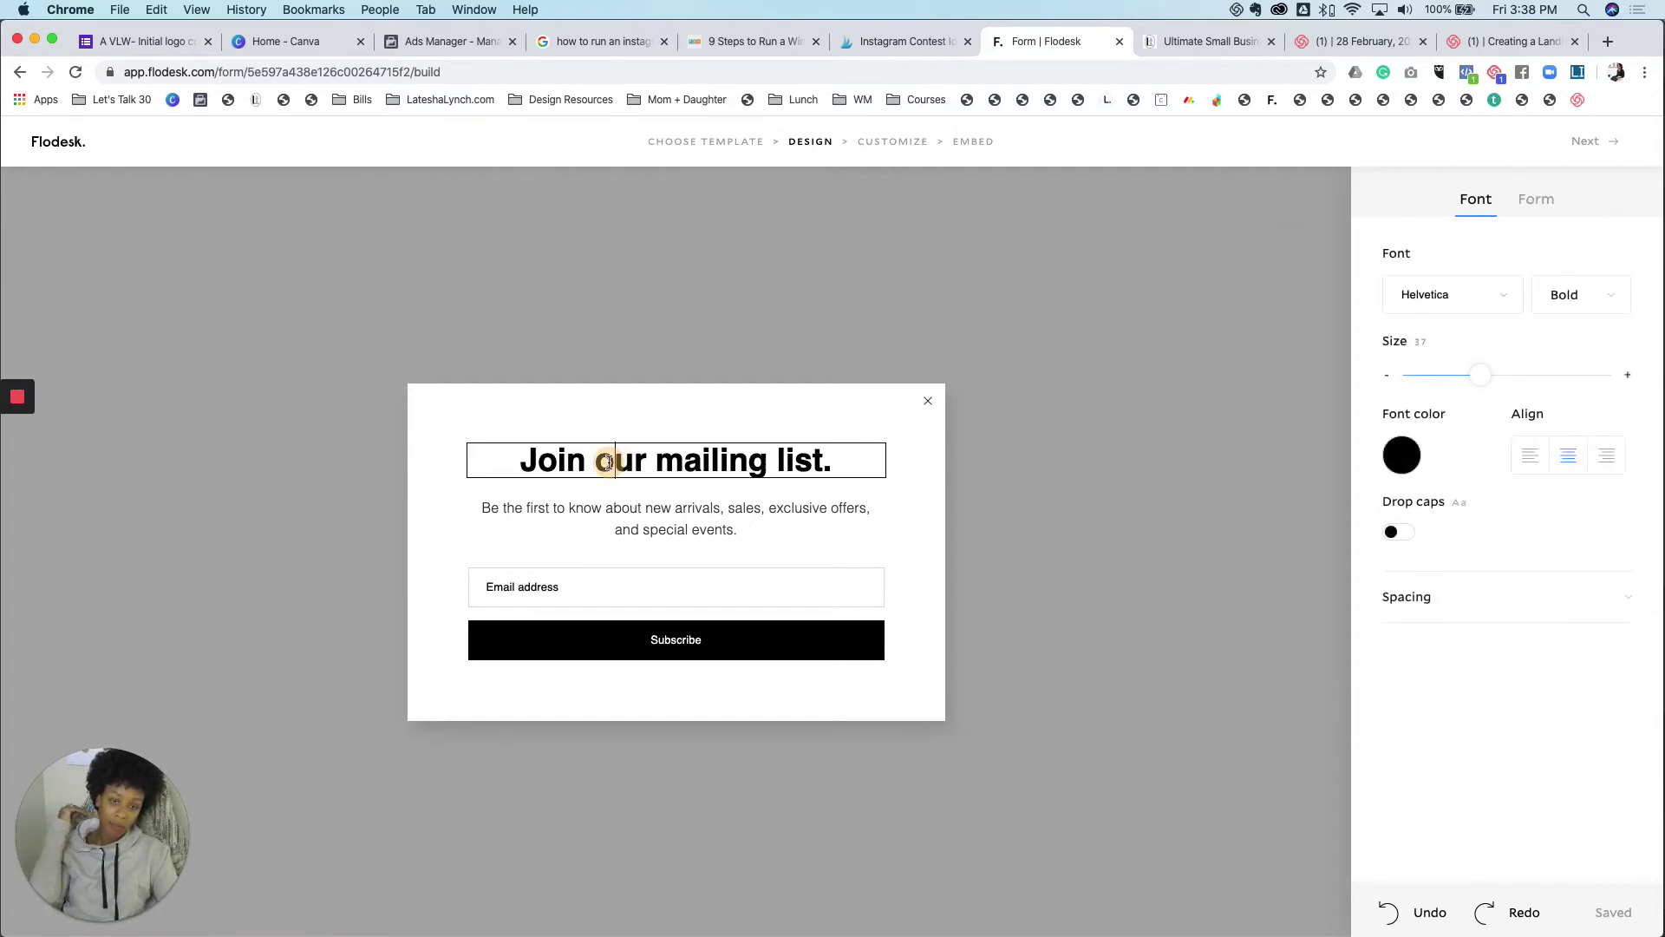
triple_click(608, 464)
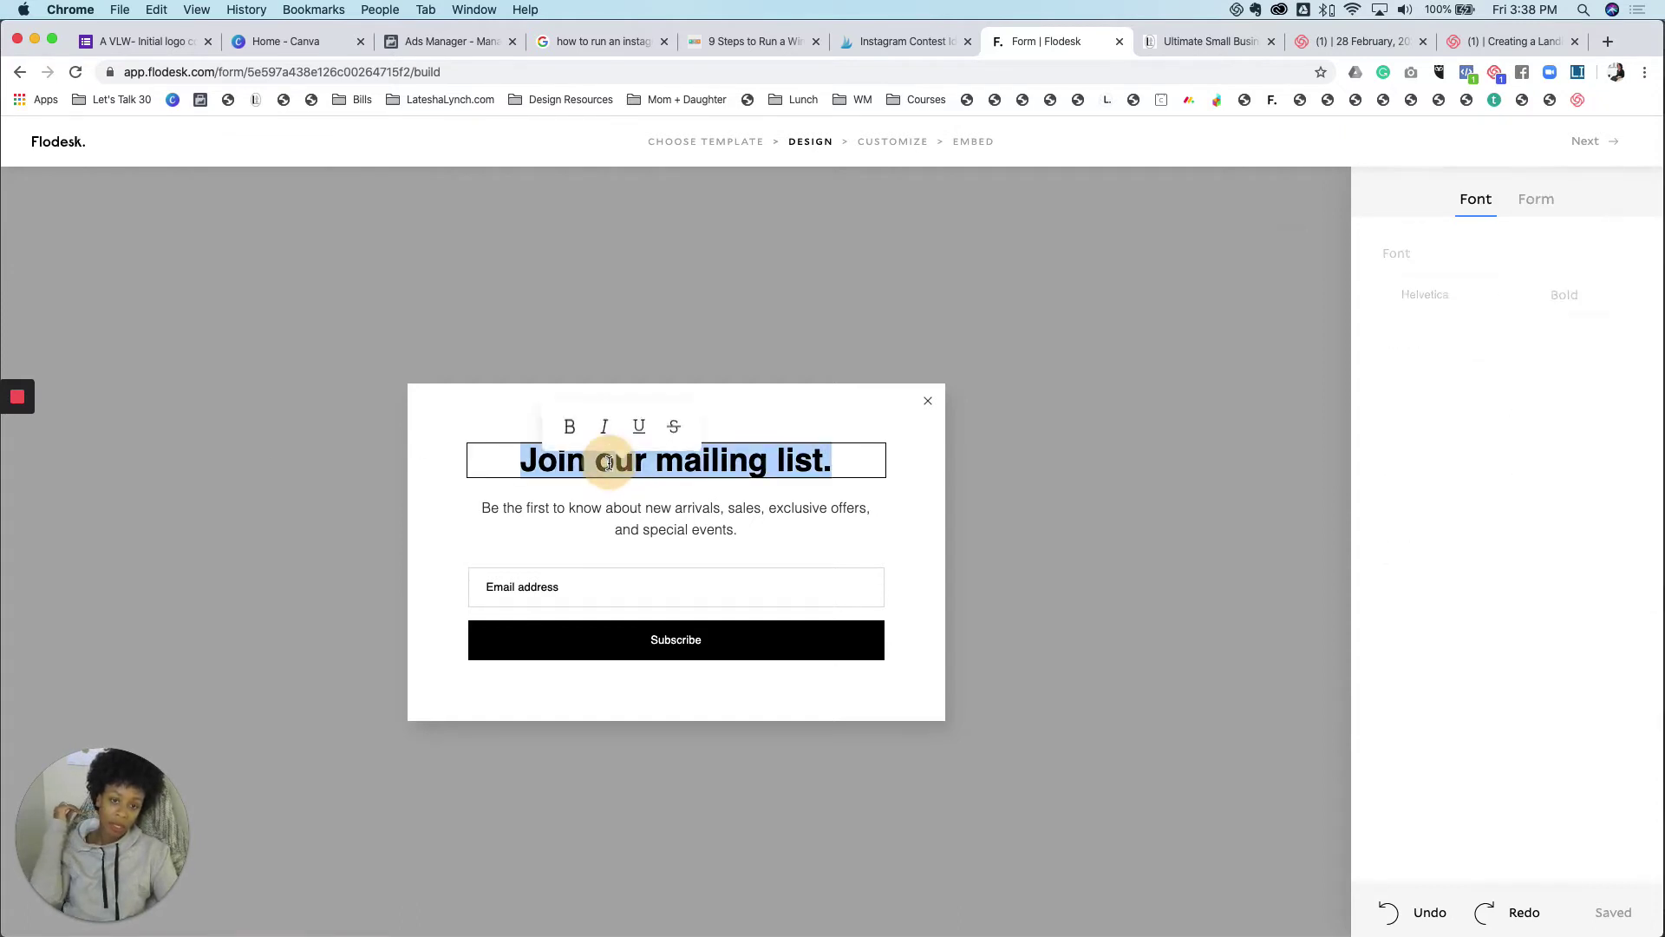
left_click(1465, 314)
scroll(1559, 449, "down", 5)
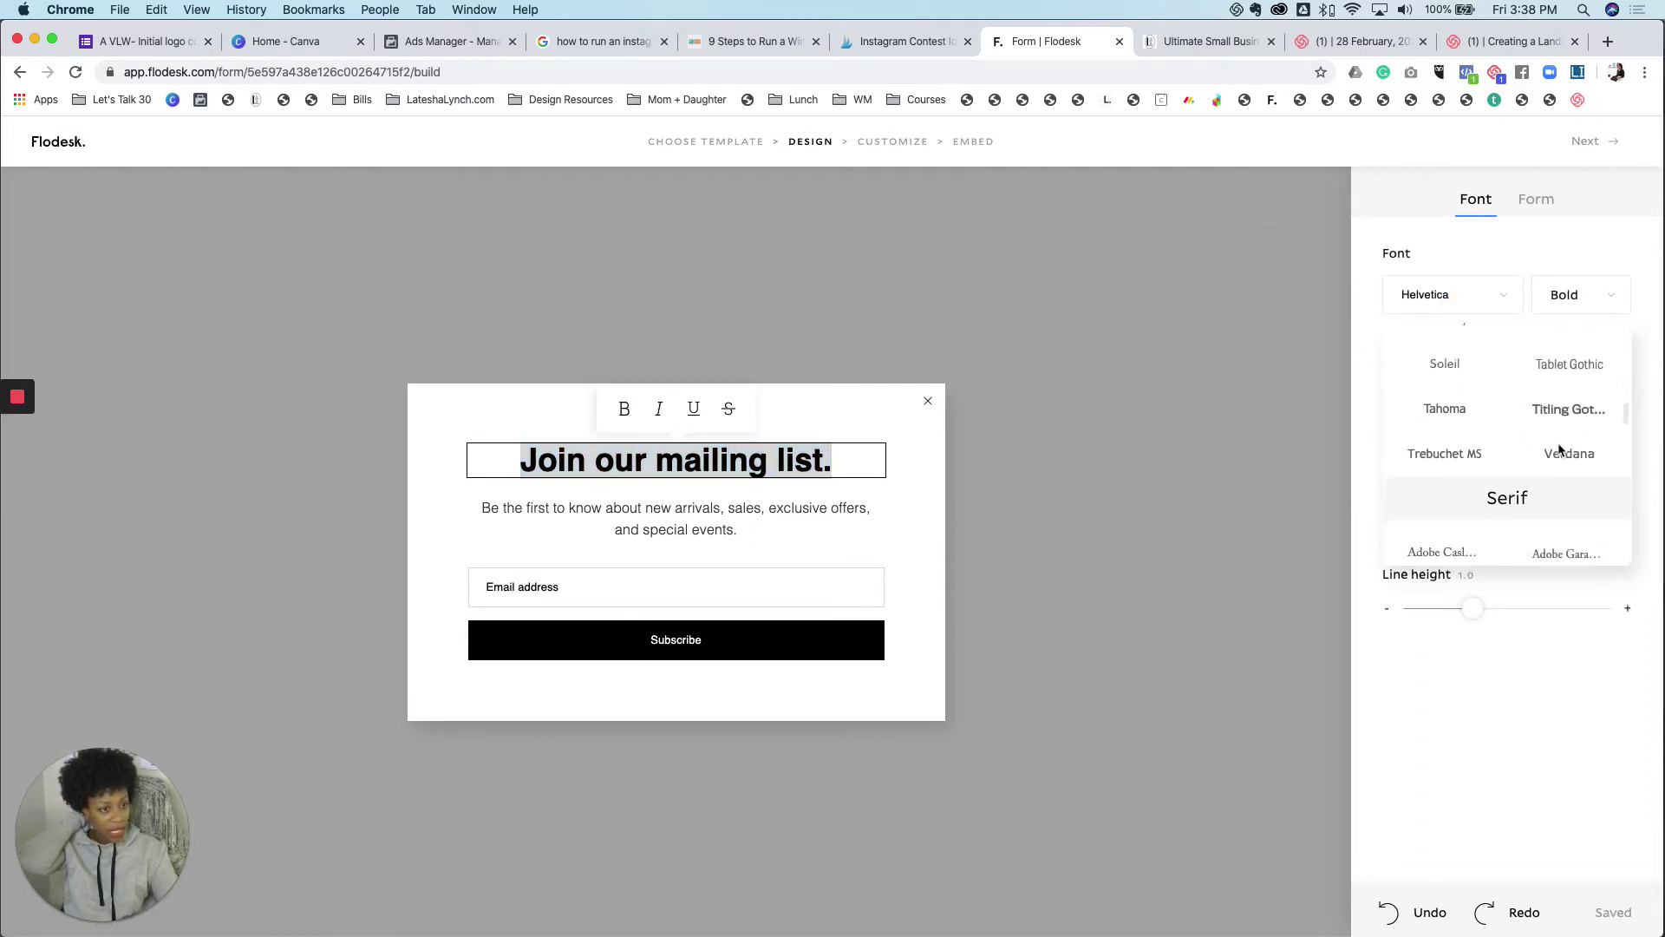
scroll(1559, 450, "down", 3)
scroll(1559, 449, "up", 5)
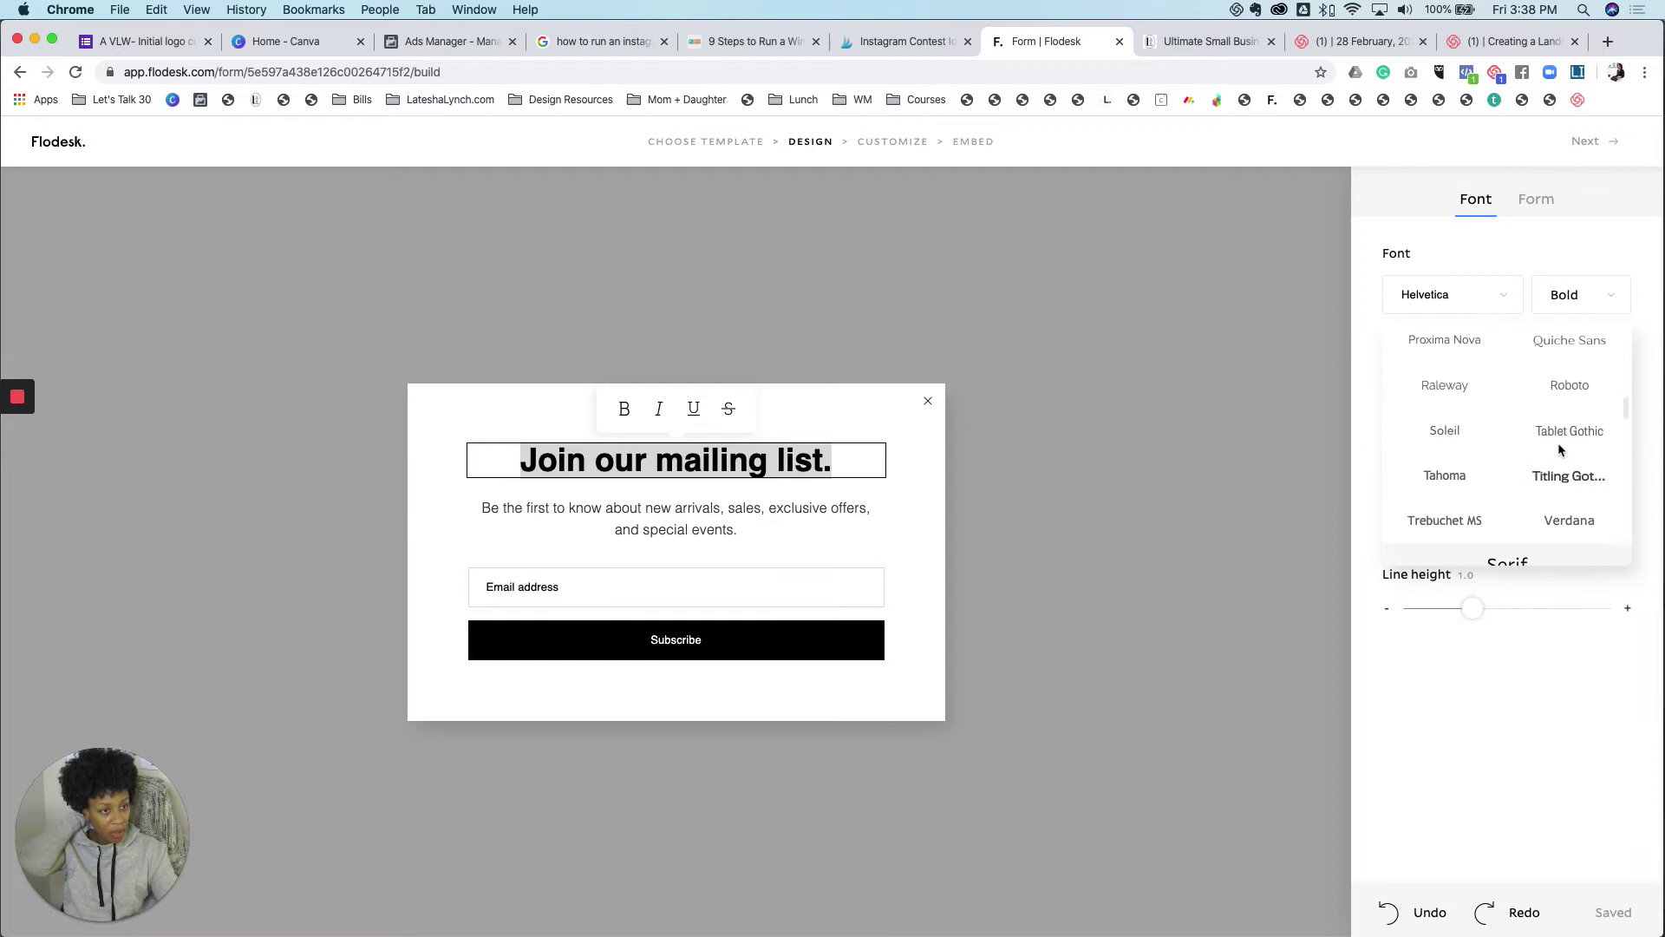
left_click(1558, 347)
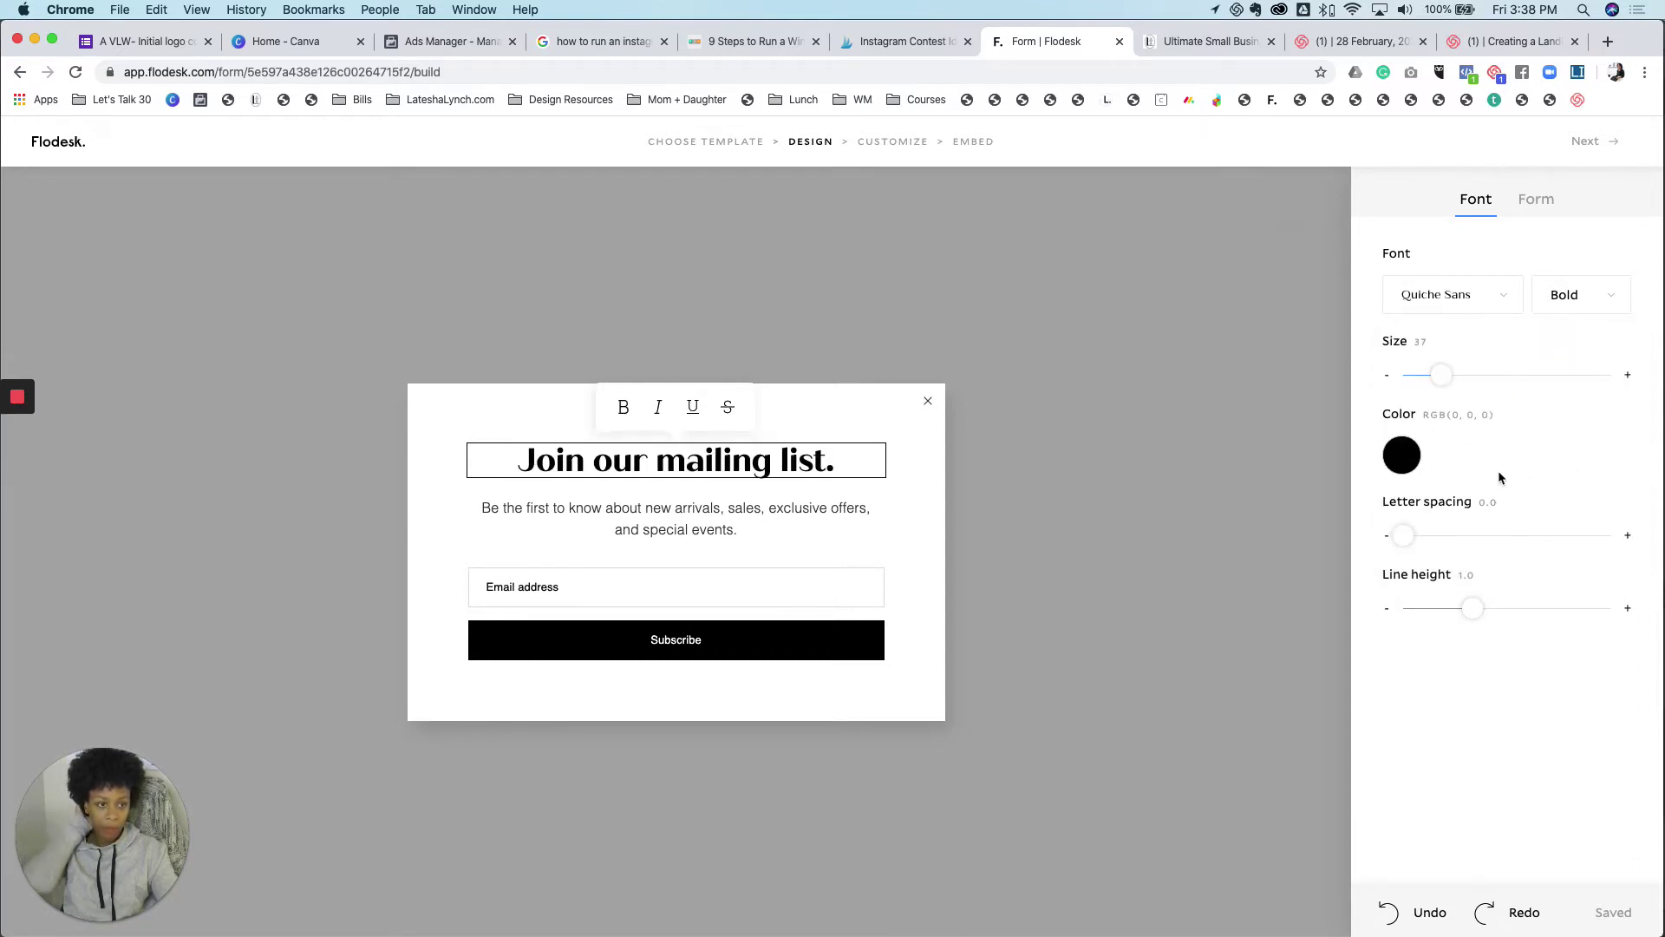
Color the heading brown (#725226).
left_click(1396, 464)
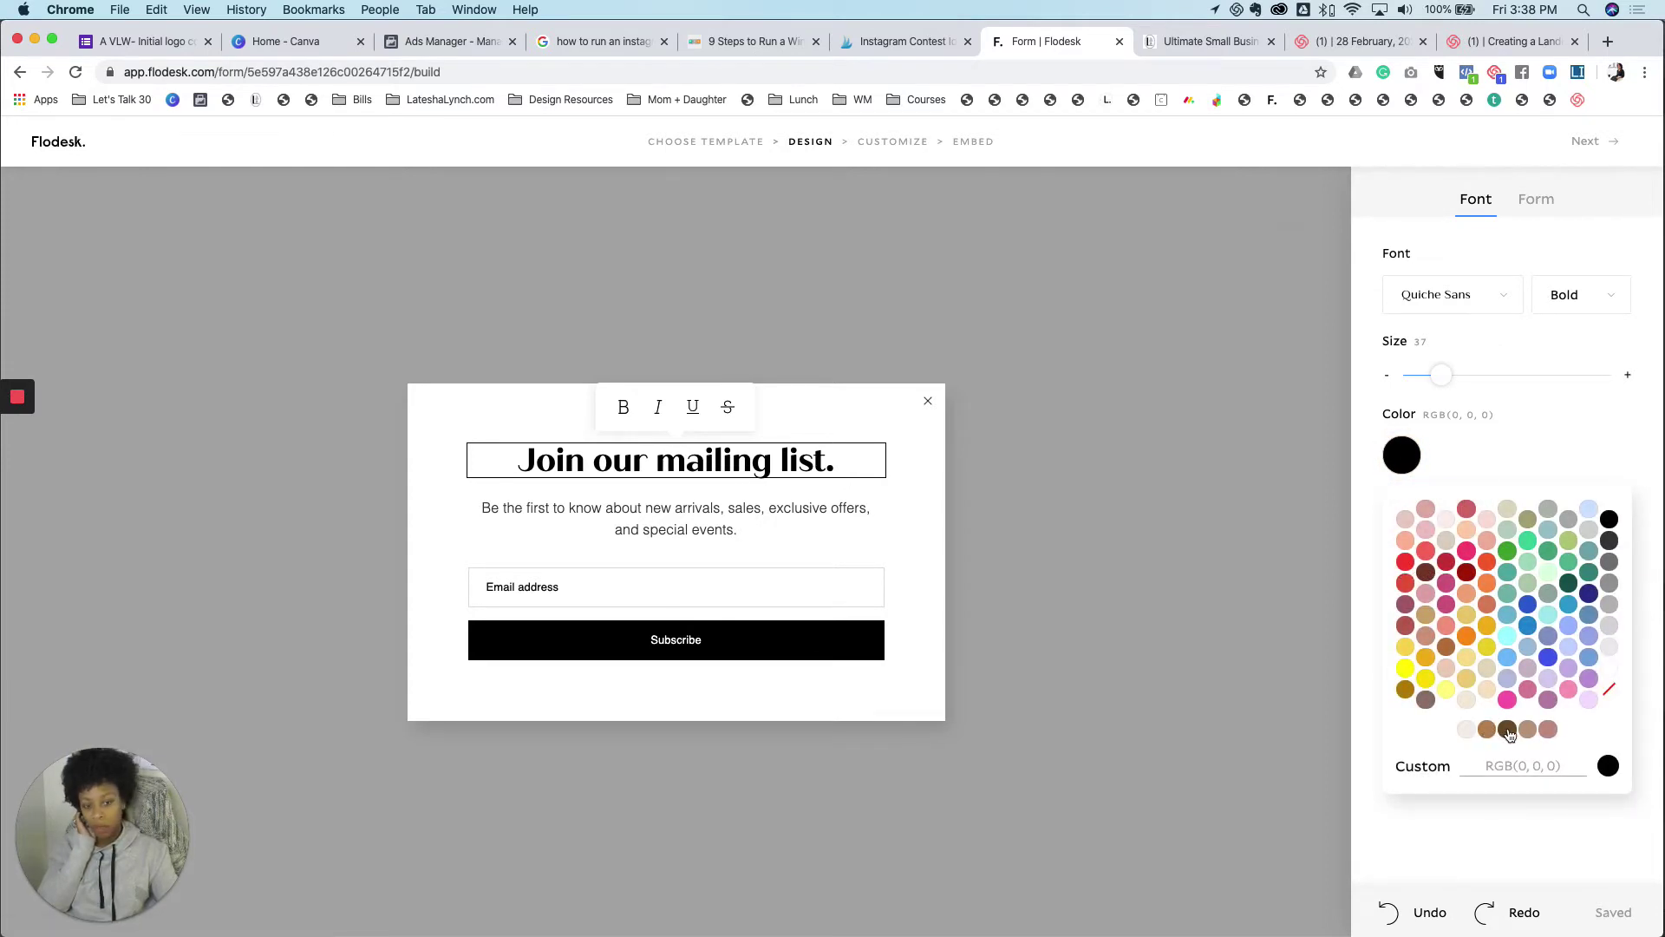
left_click(1507, 729)
left_click(656, 514)
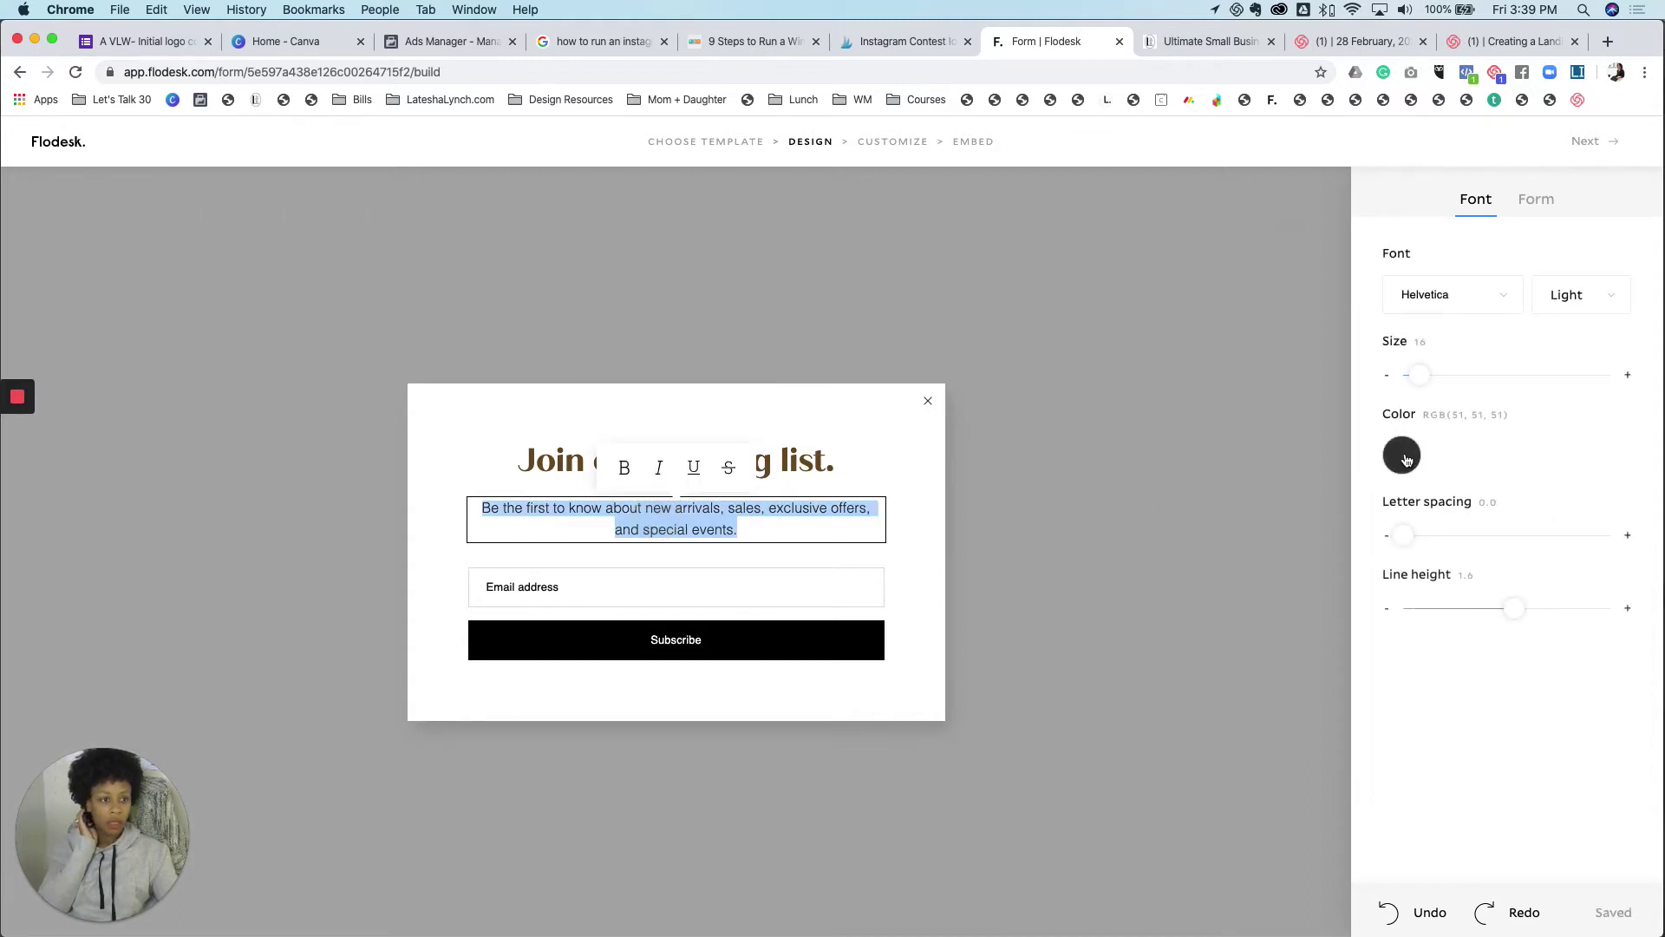
Set the description paragraph to Gill Sans Light at size 23.
left_click(1493, 299)
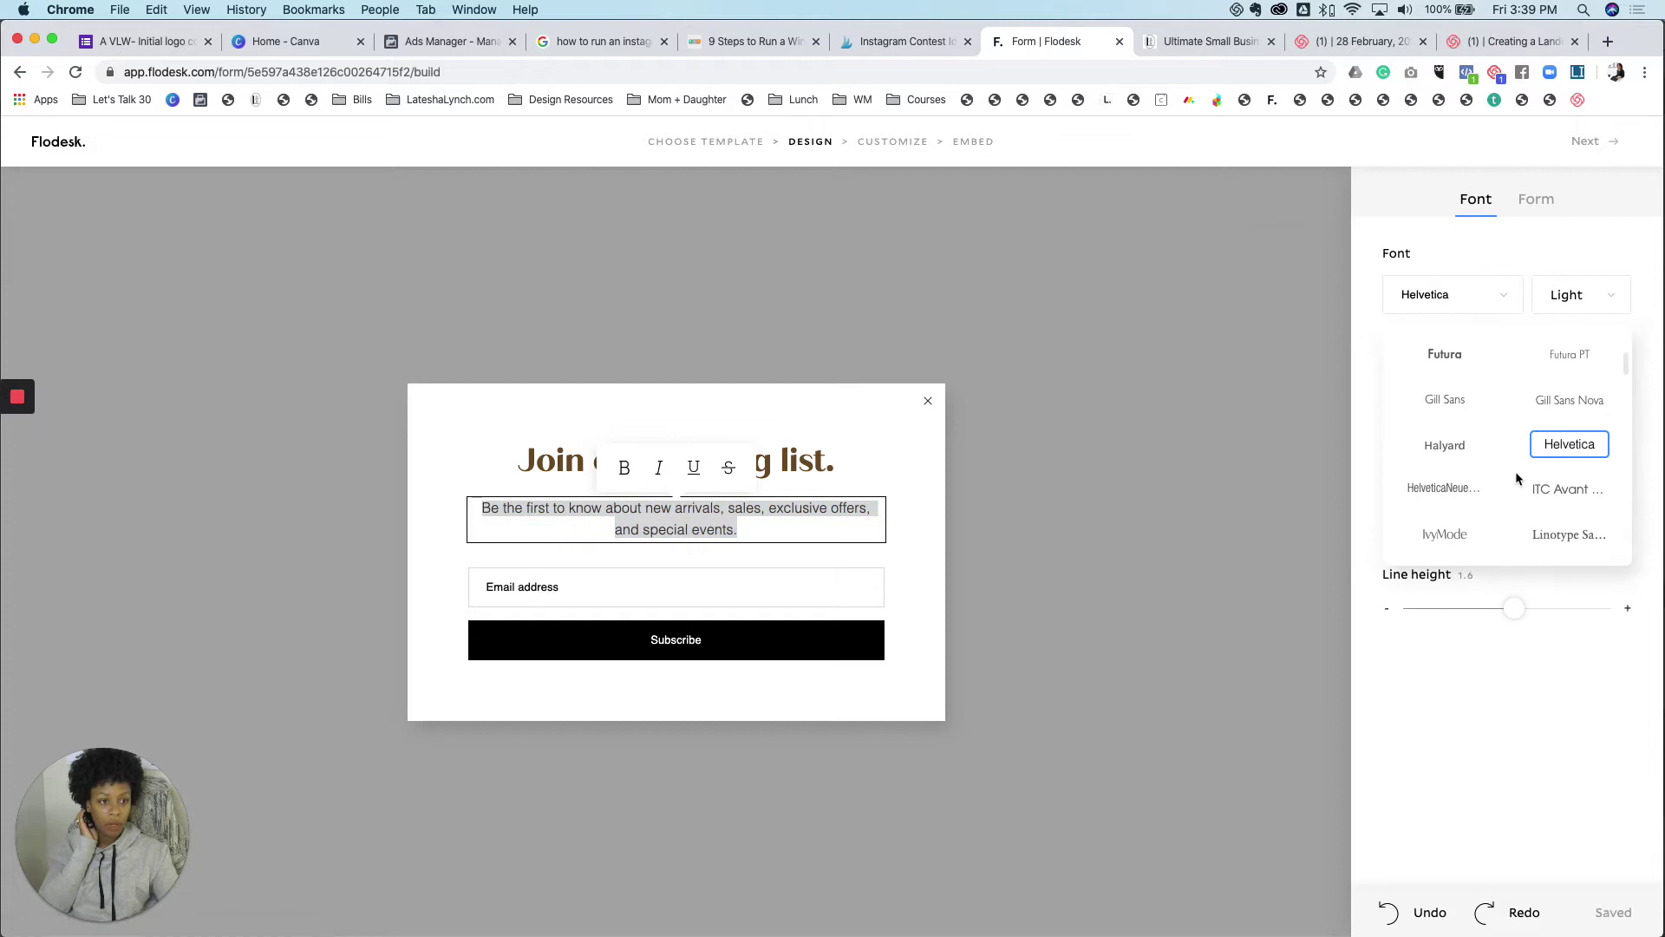
left_click(1447, 400)
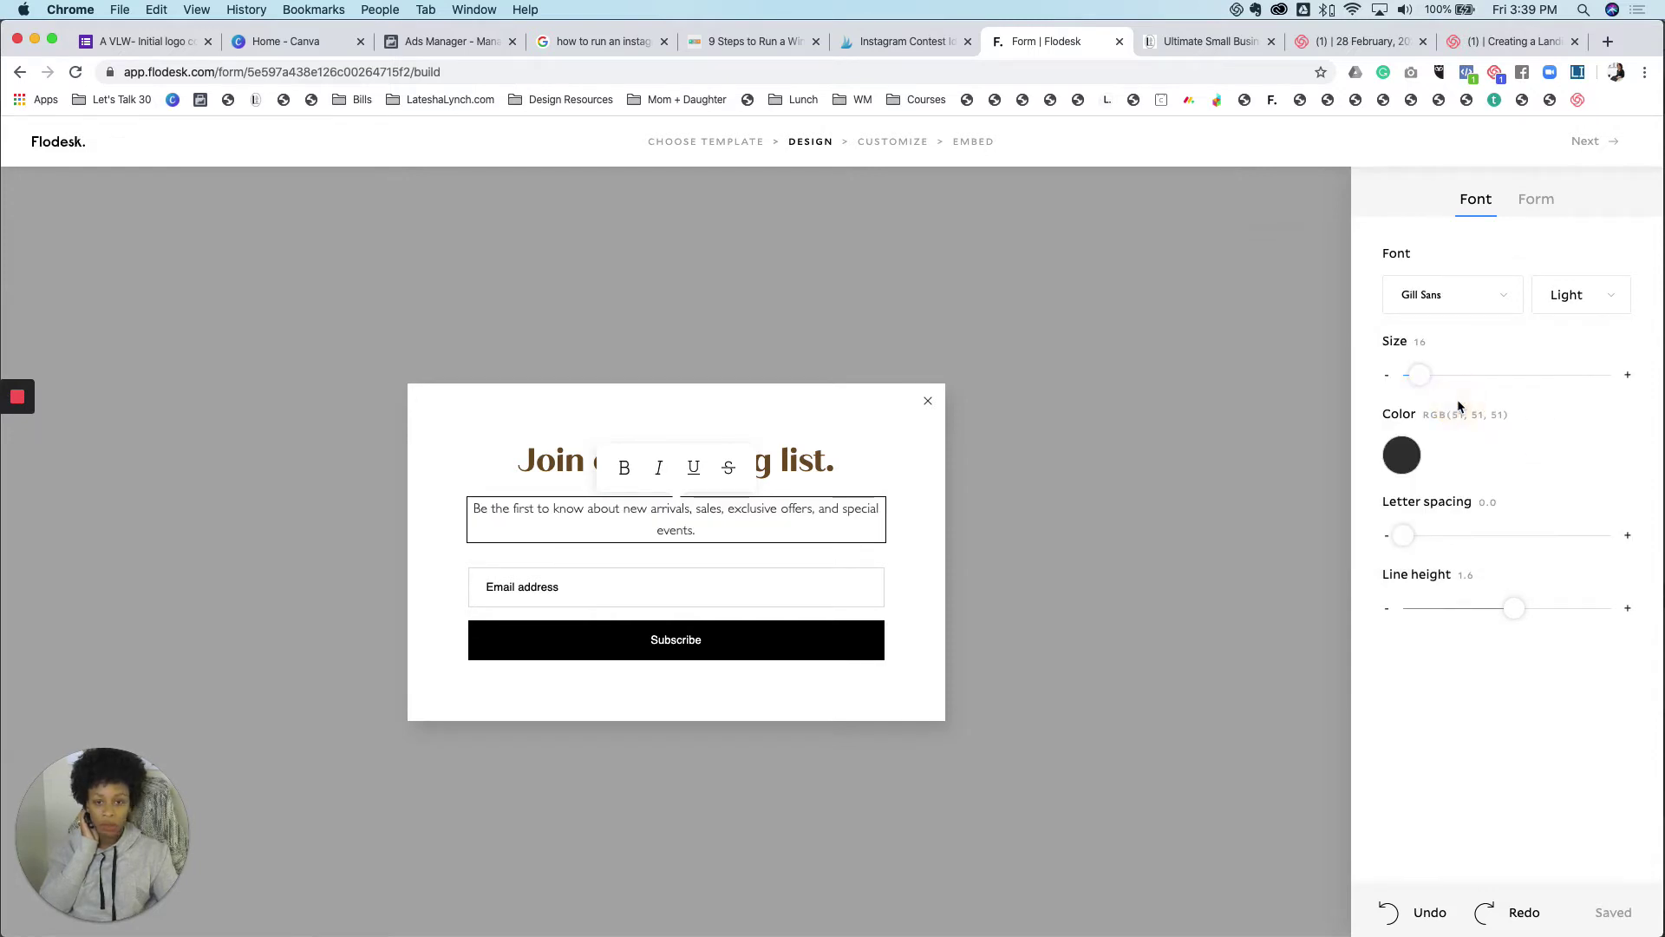
left_click(1629, 379)
left_click(1629, 379)
left_click(1629, 379)
left_click(1629, 379)
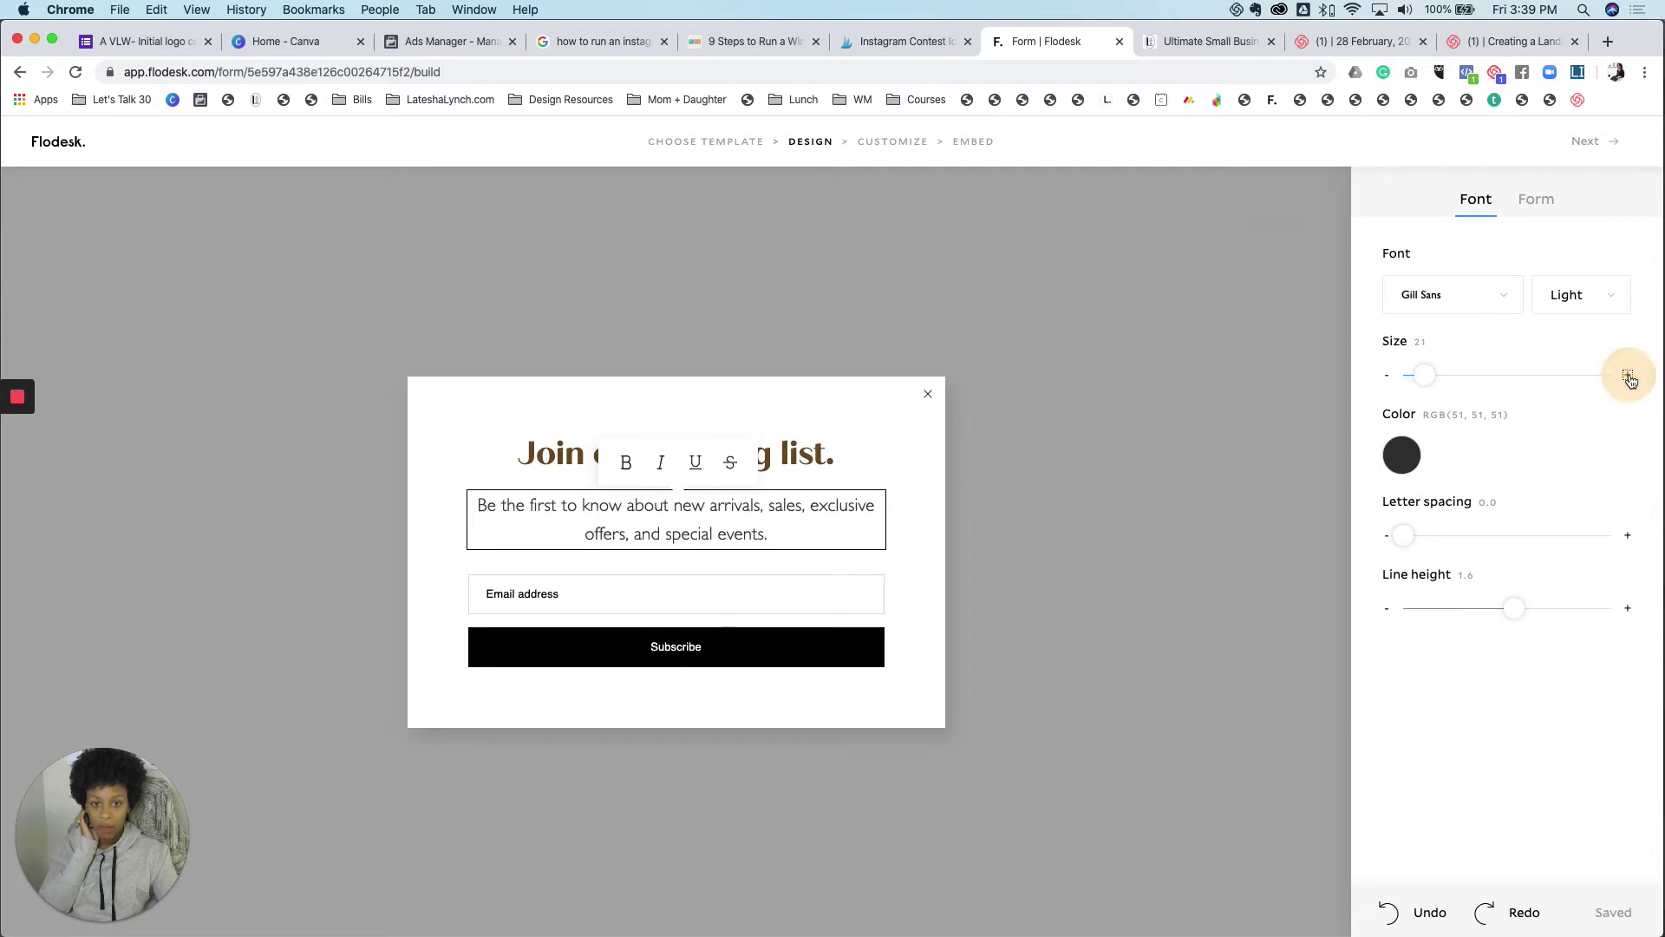
left_click(1628, 379)
left_click(1628, 379)
left_click(1629, 379)
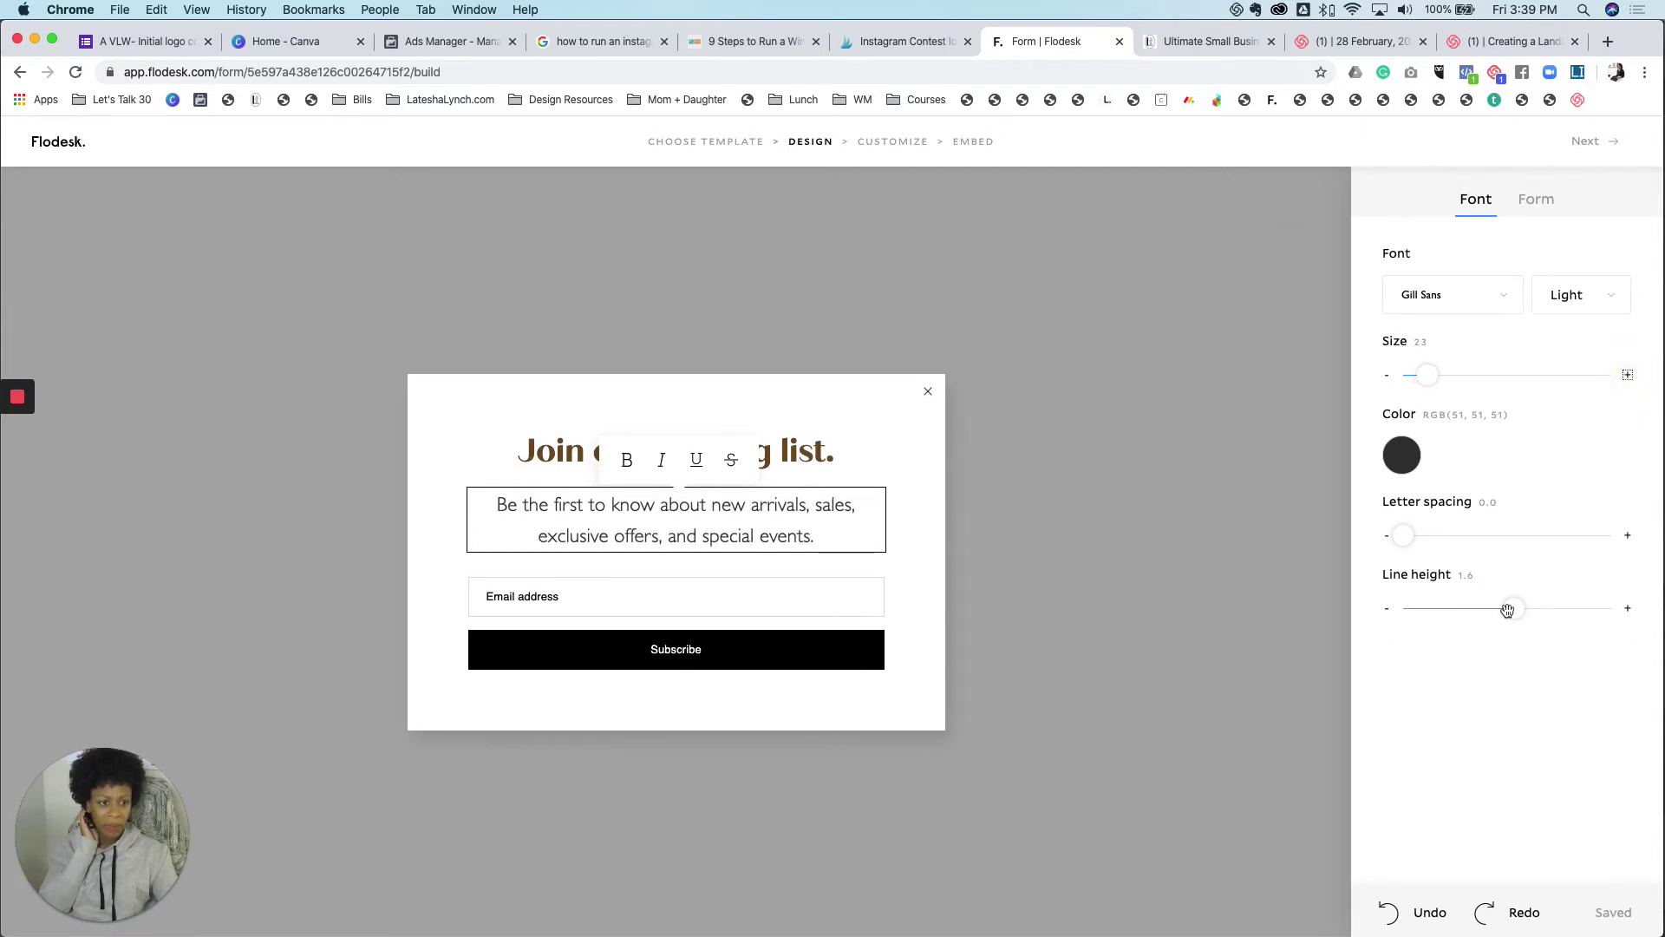
Tighten the description's line height to 1.1 and color it black (#000000).
left_click_drag(1507, 610, 1478, 612)
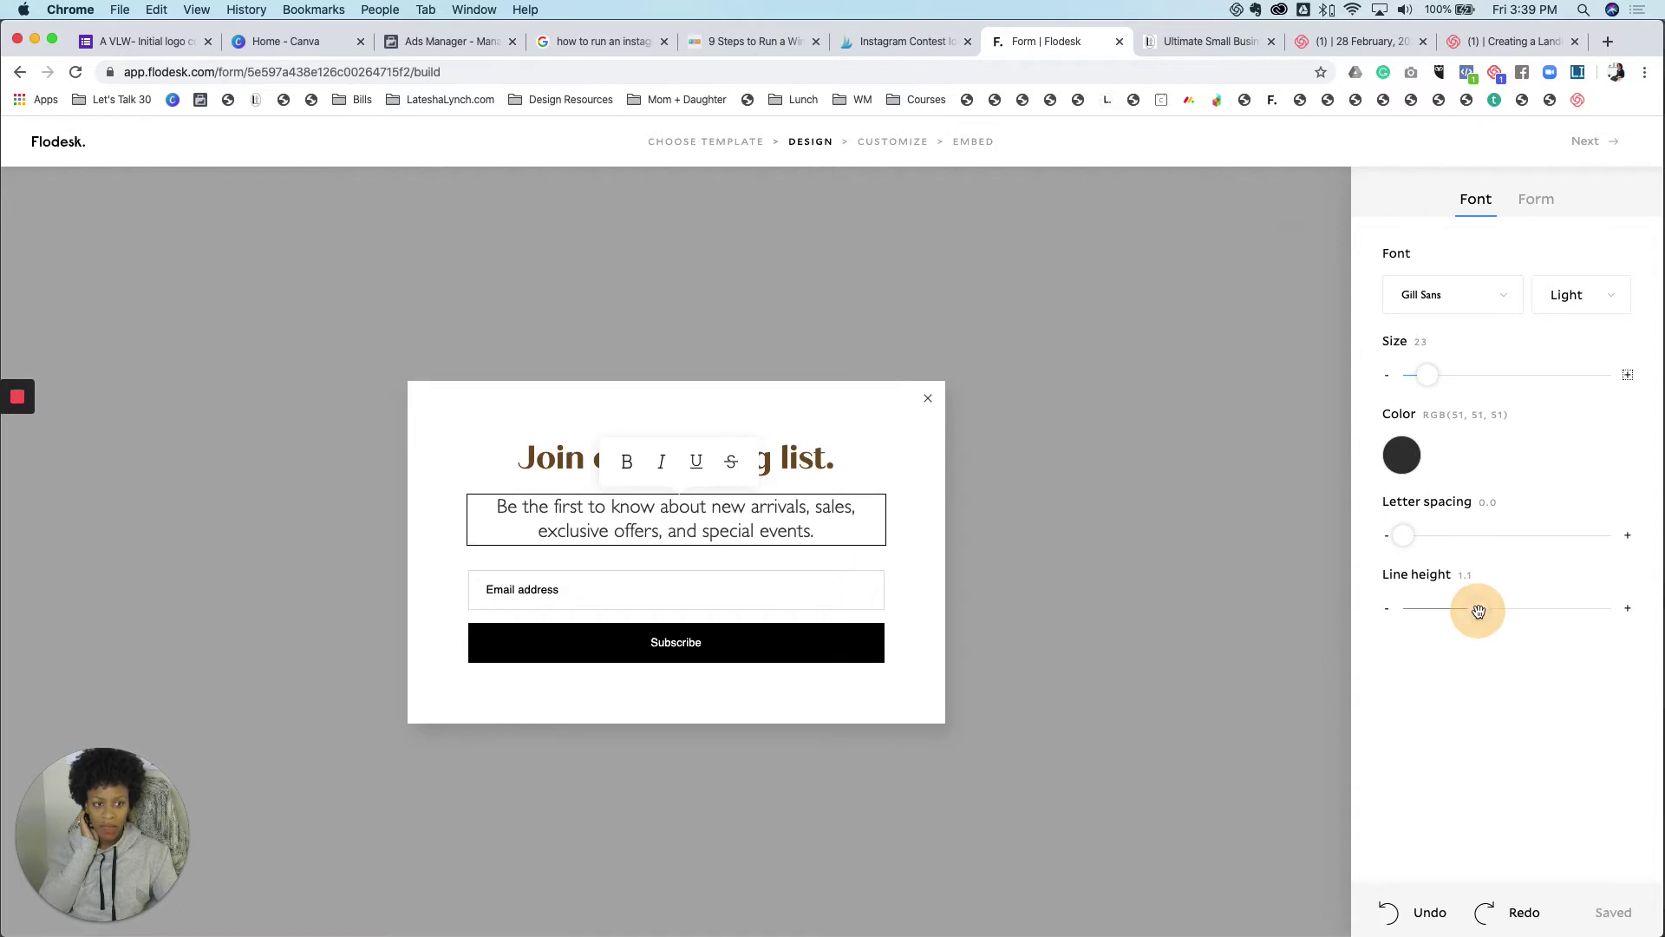
left_click(1401, 455)
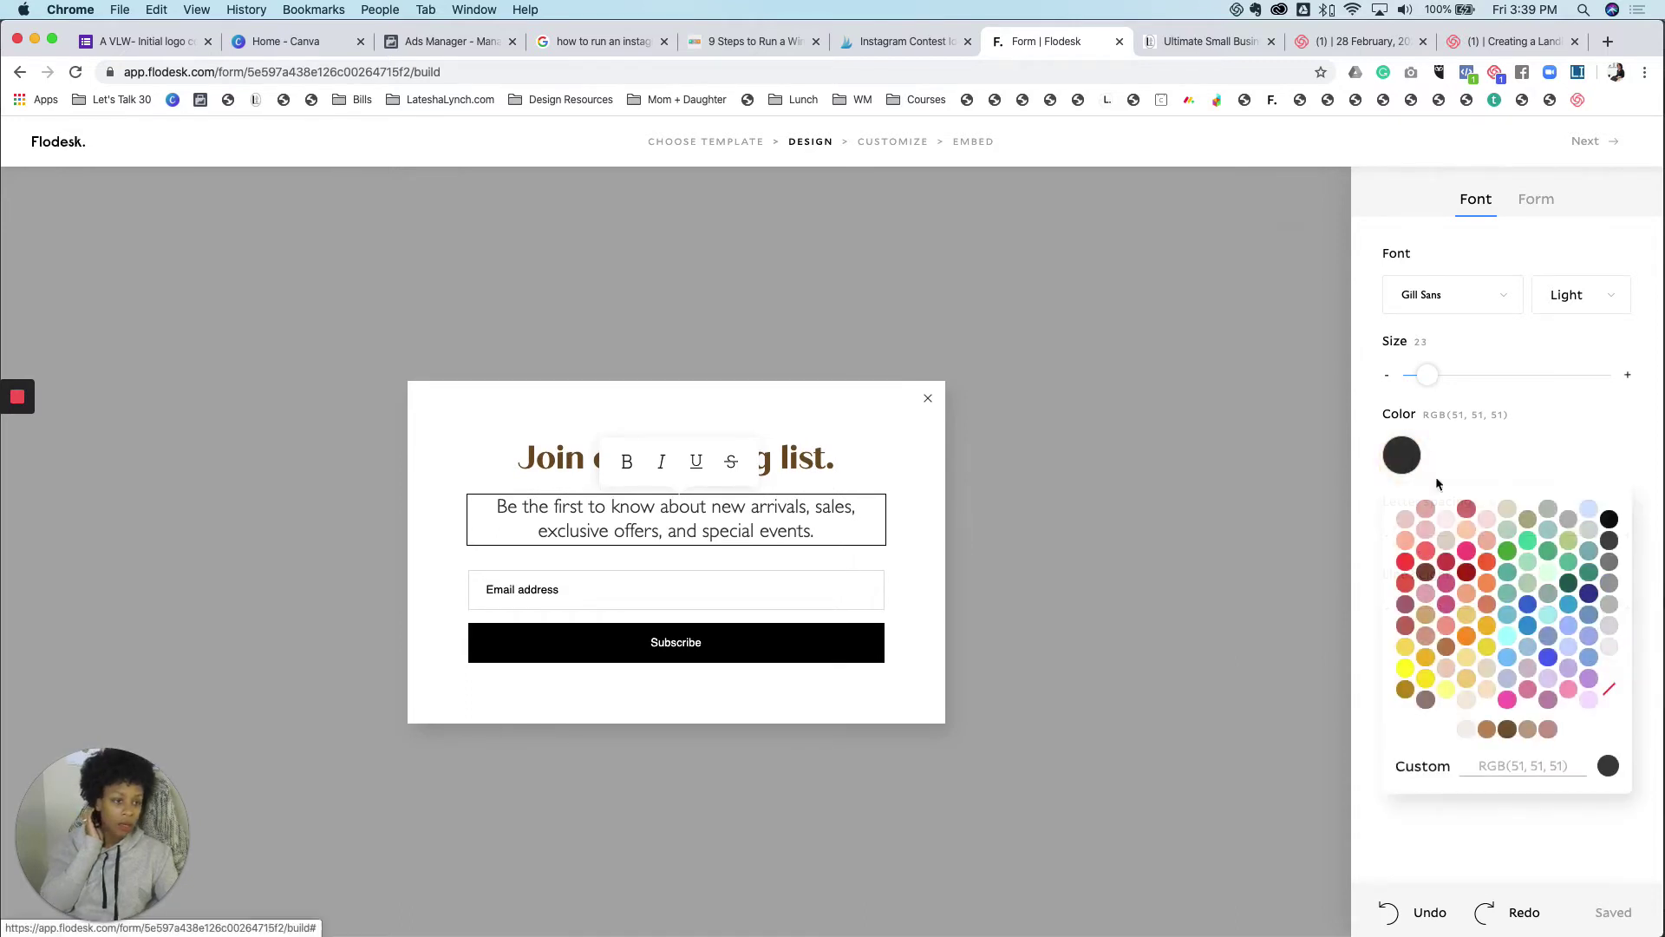
left_click(1609, 519)
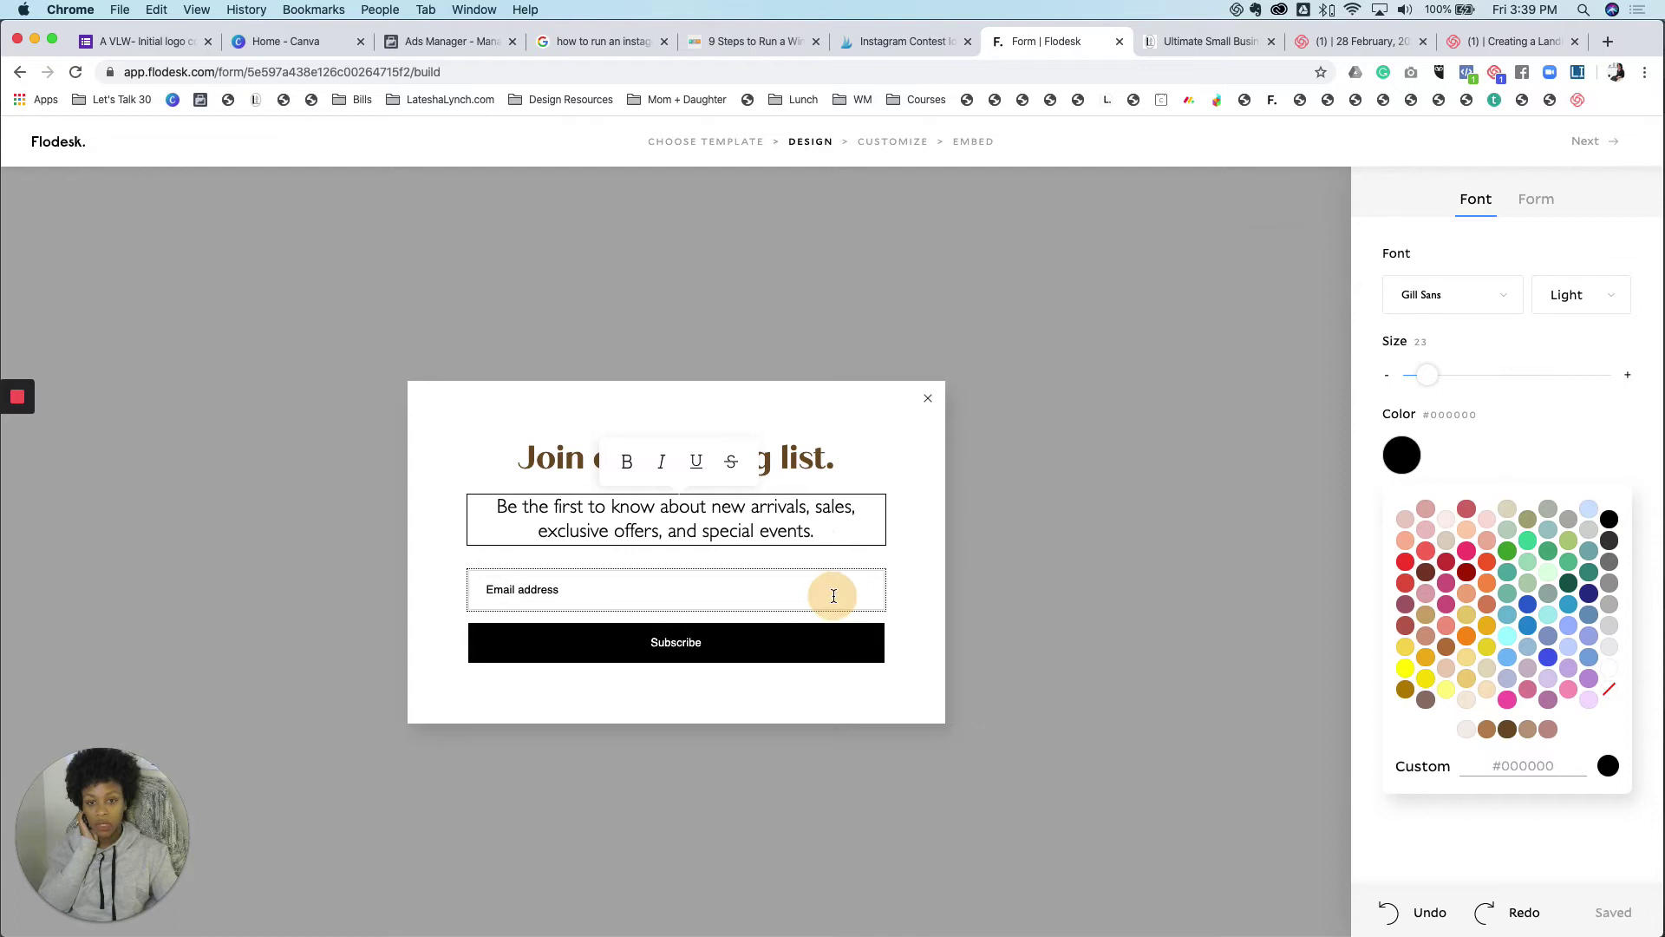
Select the email field and change its font to Gill Sans.
left_click(781, 592)
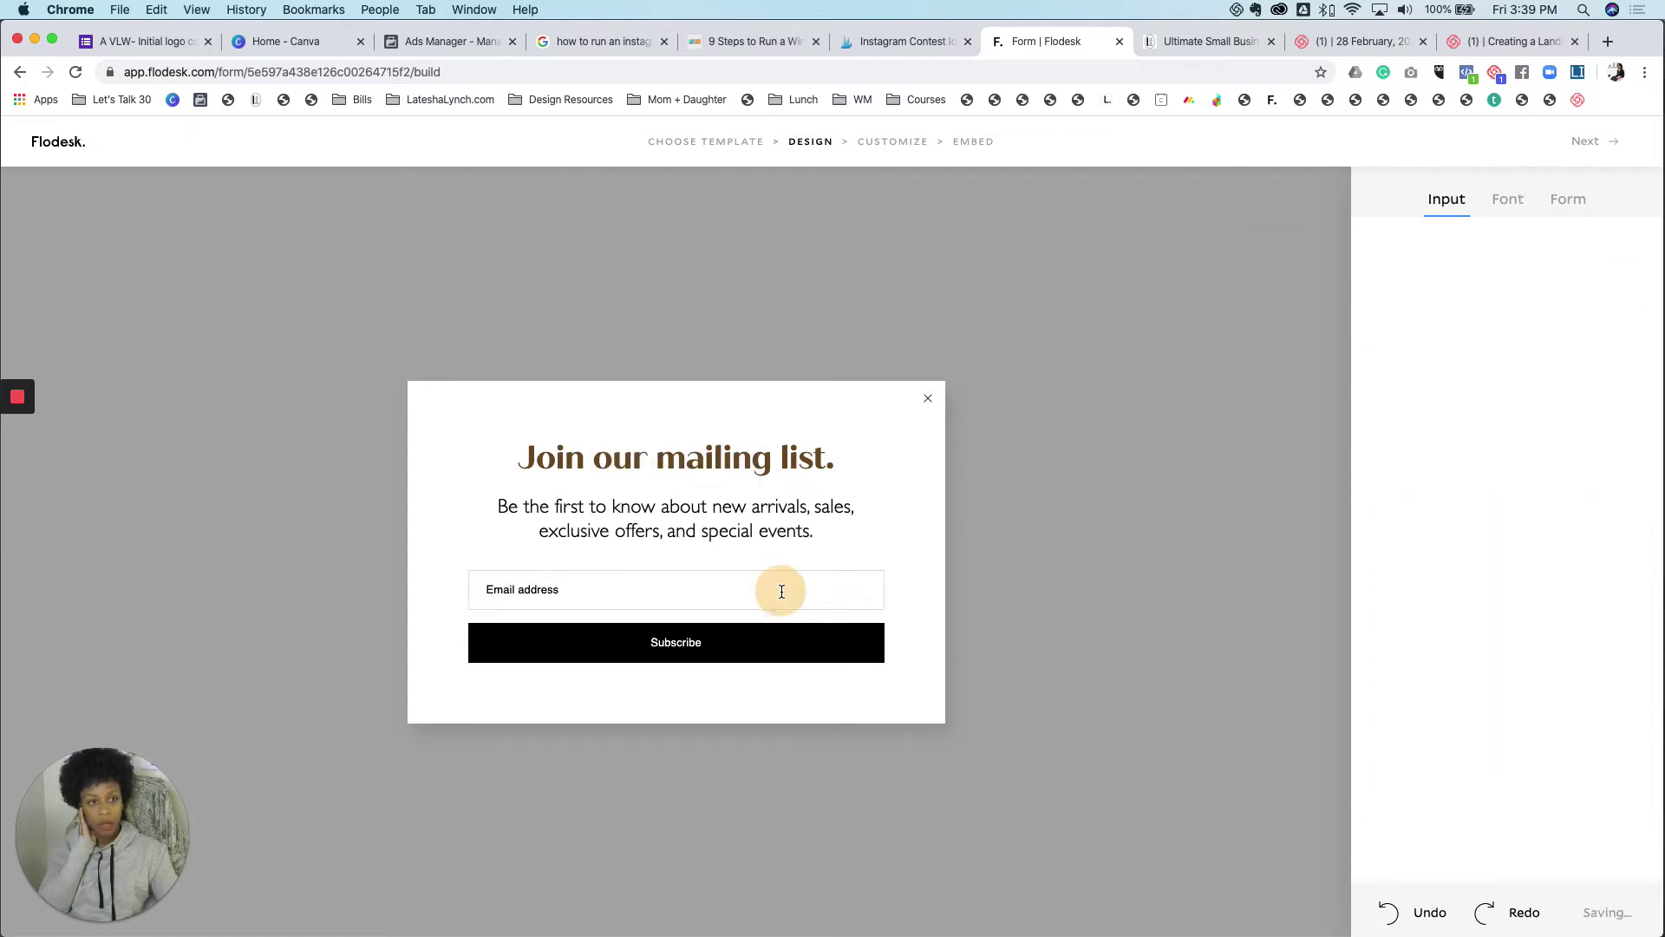
left_click(1574, 199)
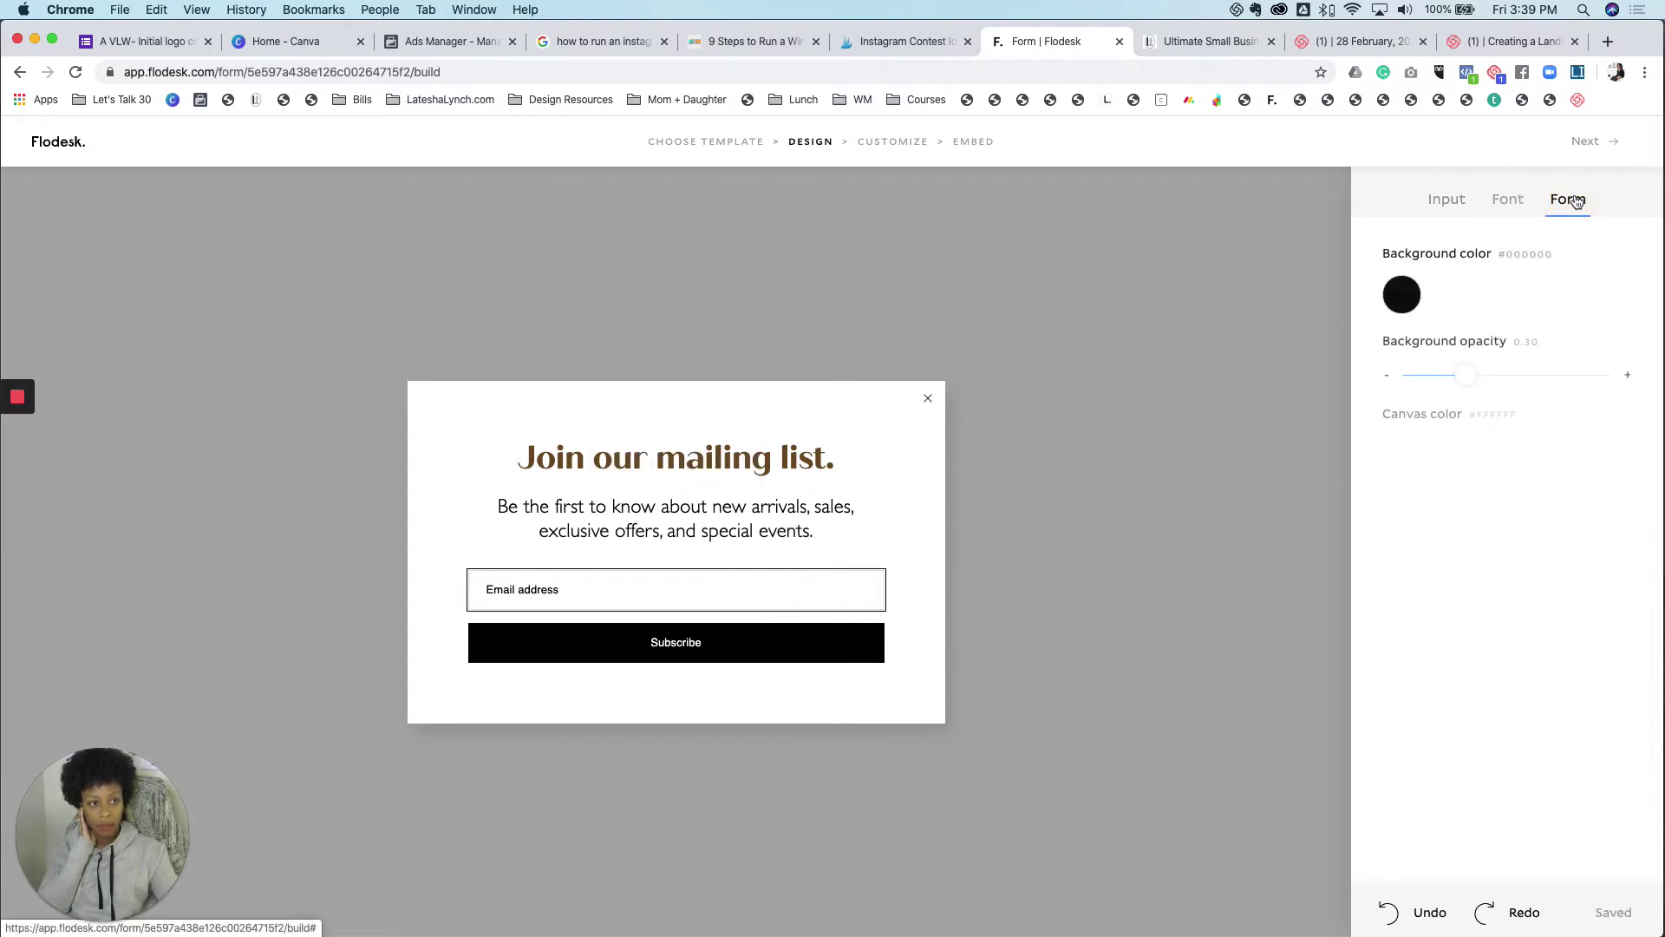
left_click(1509, 199)
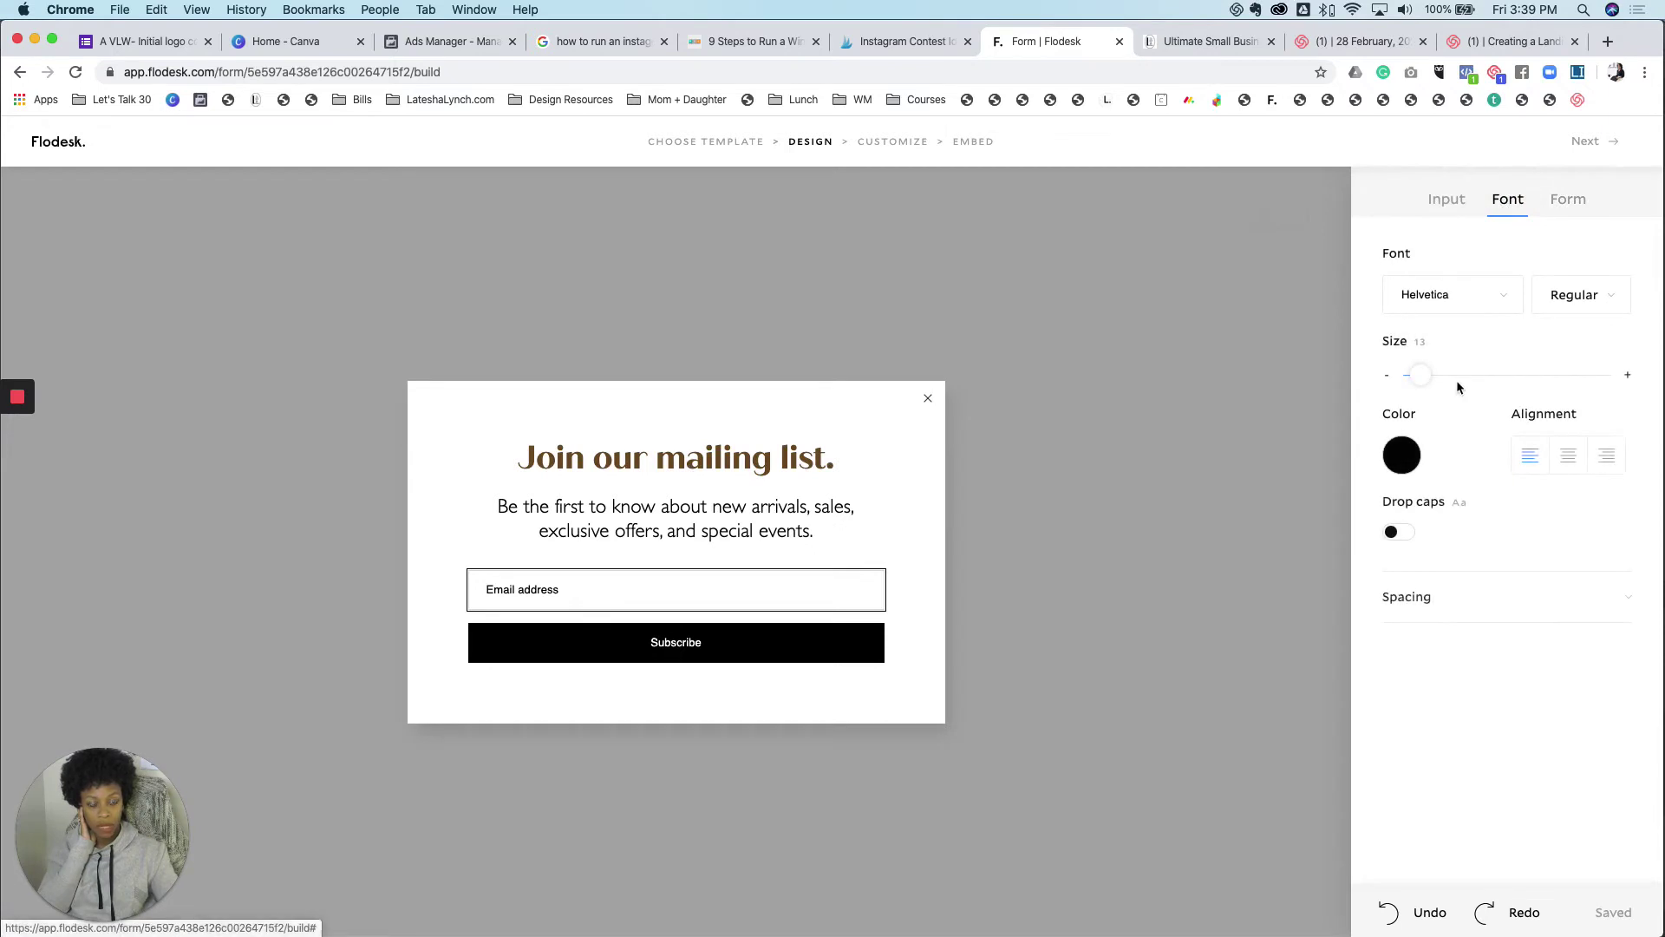
left_click(1474, 298)
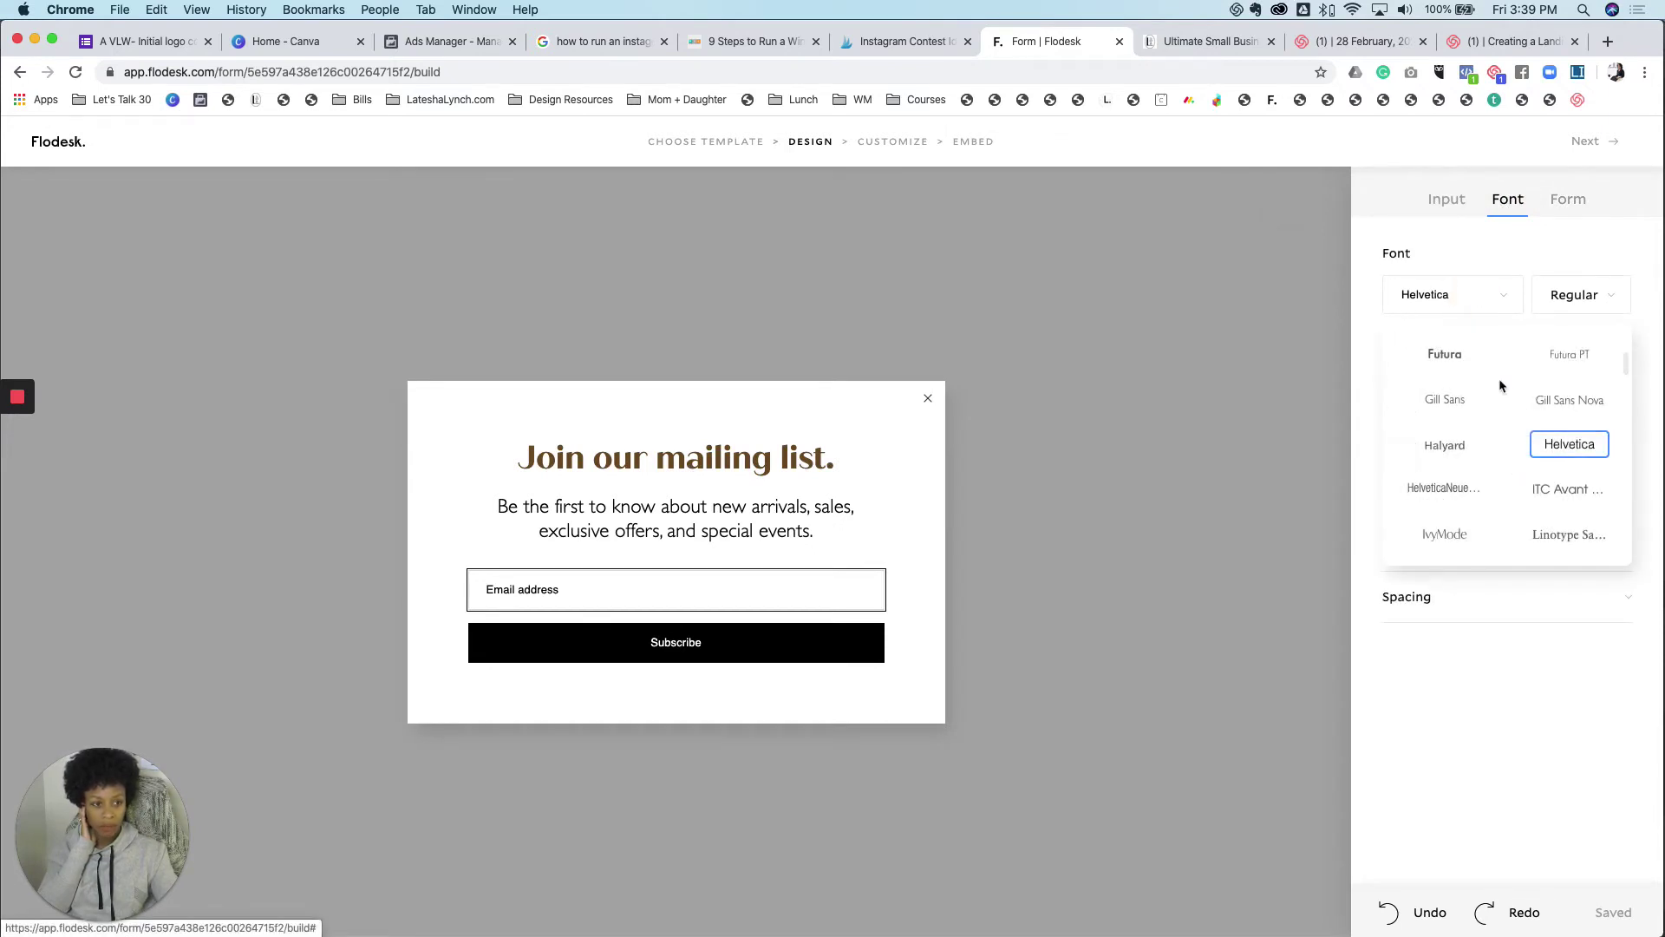
left_click(1444, 401)
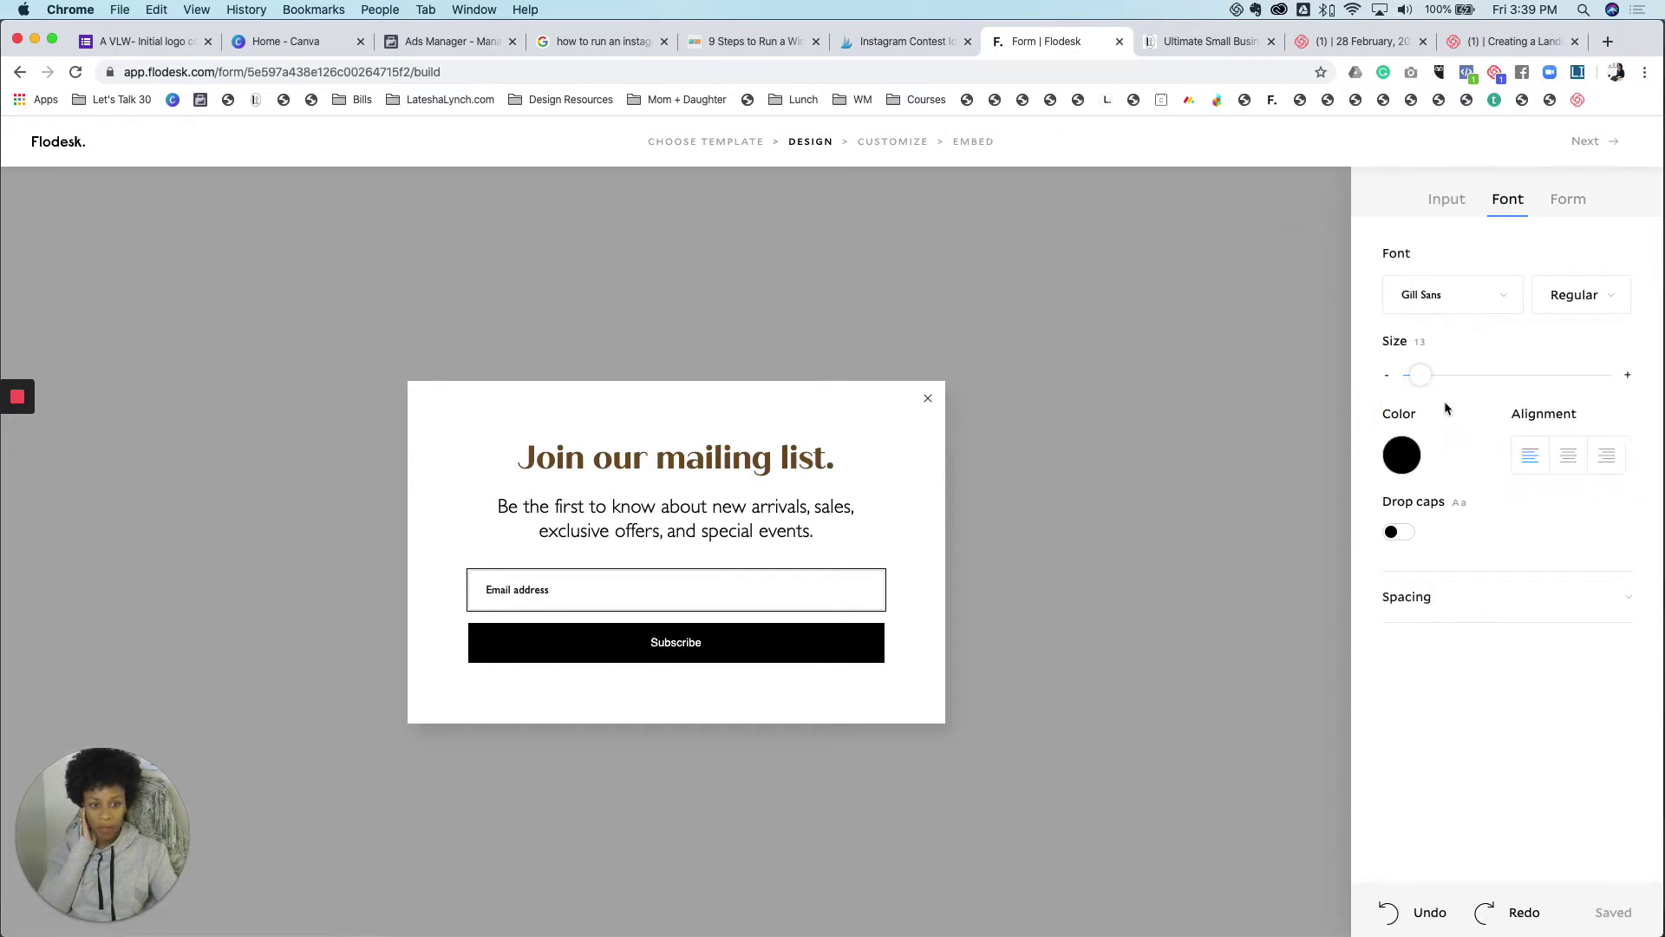
Make the email placeholder all capitals with size 17.
left_click(1399, 532)
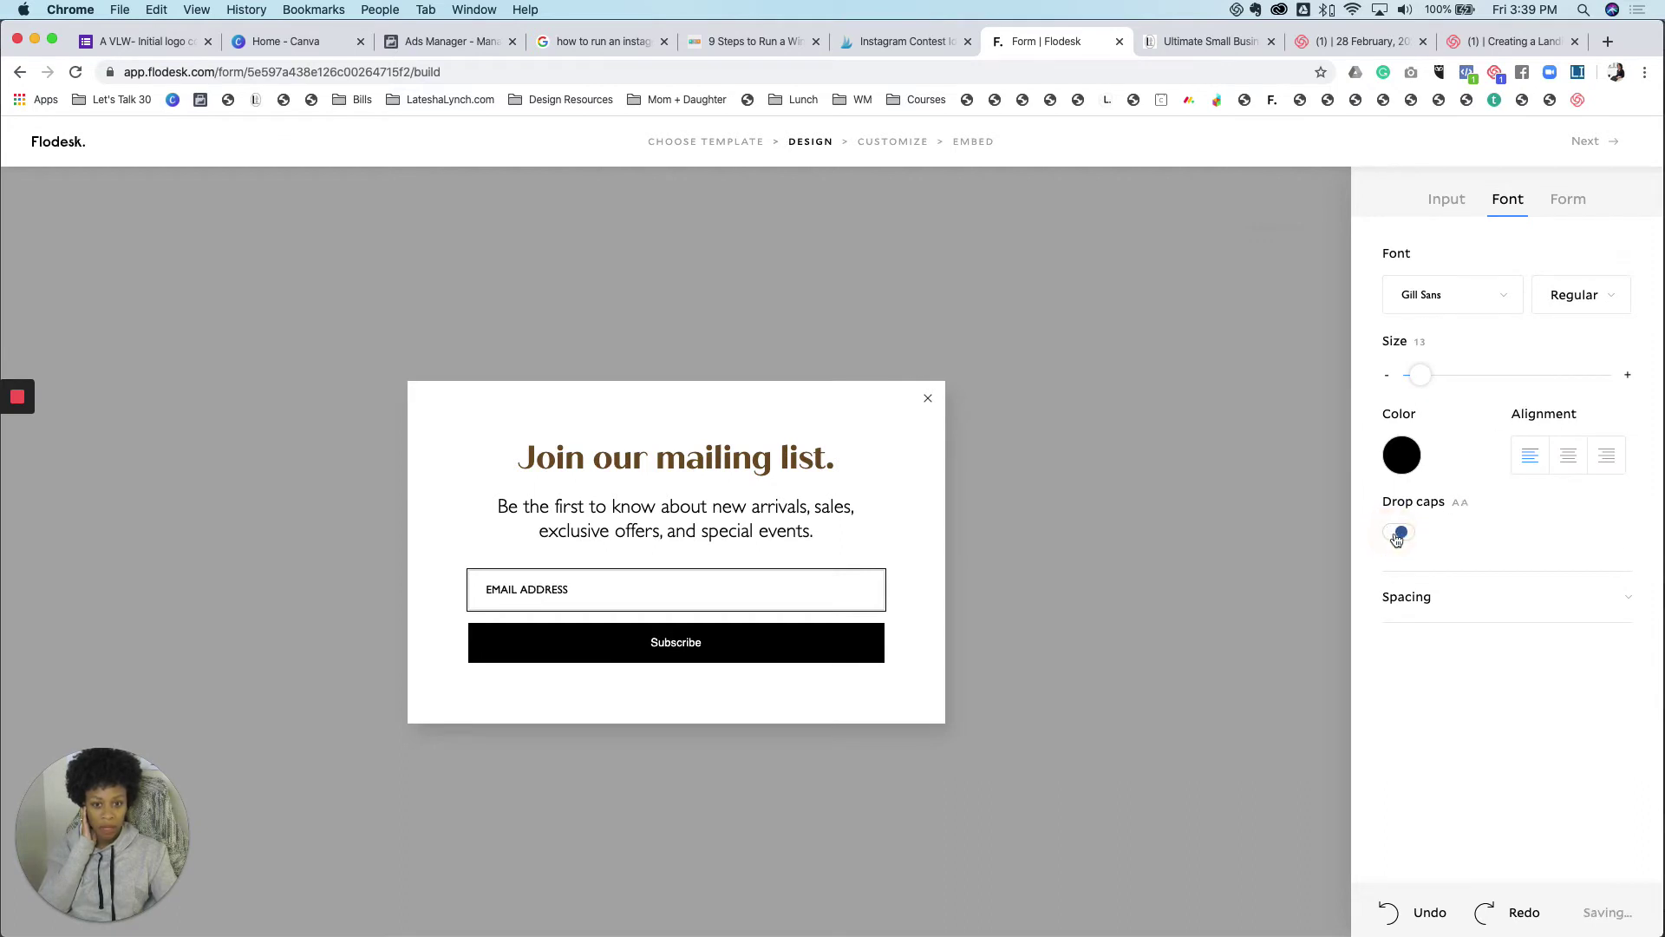
left_click(1628, 378)
left_click(1628, 379)
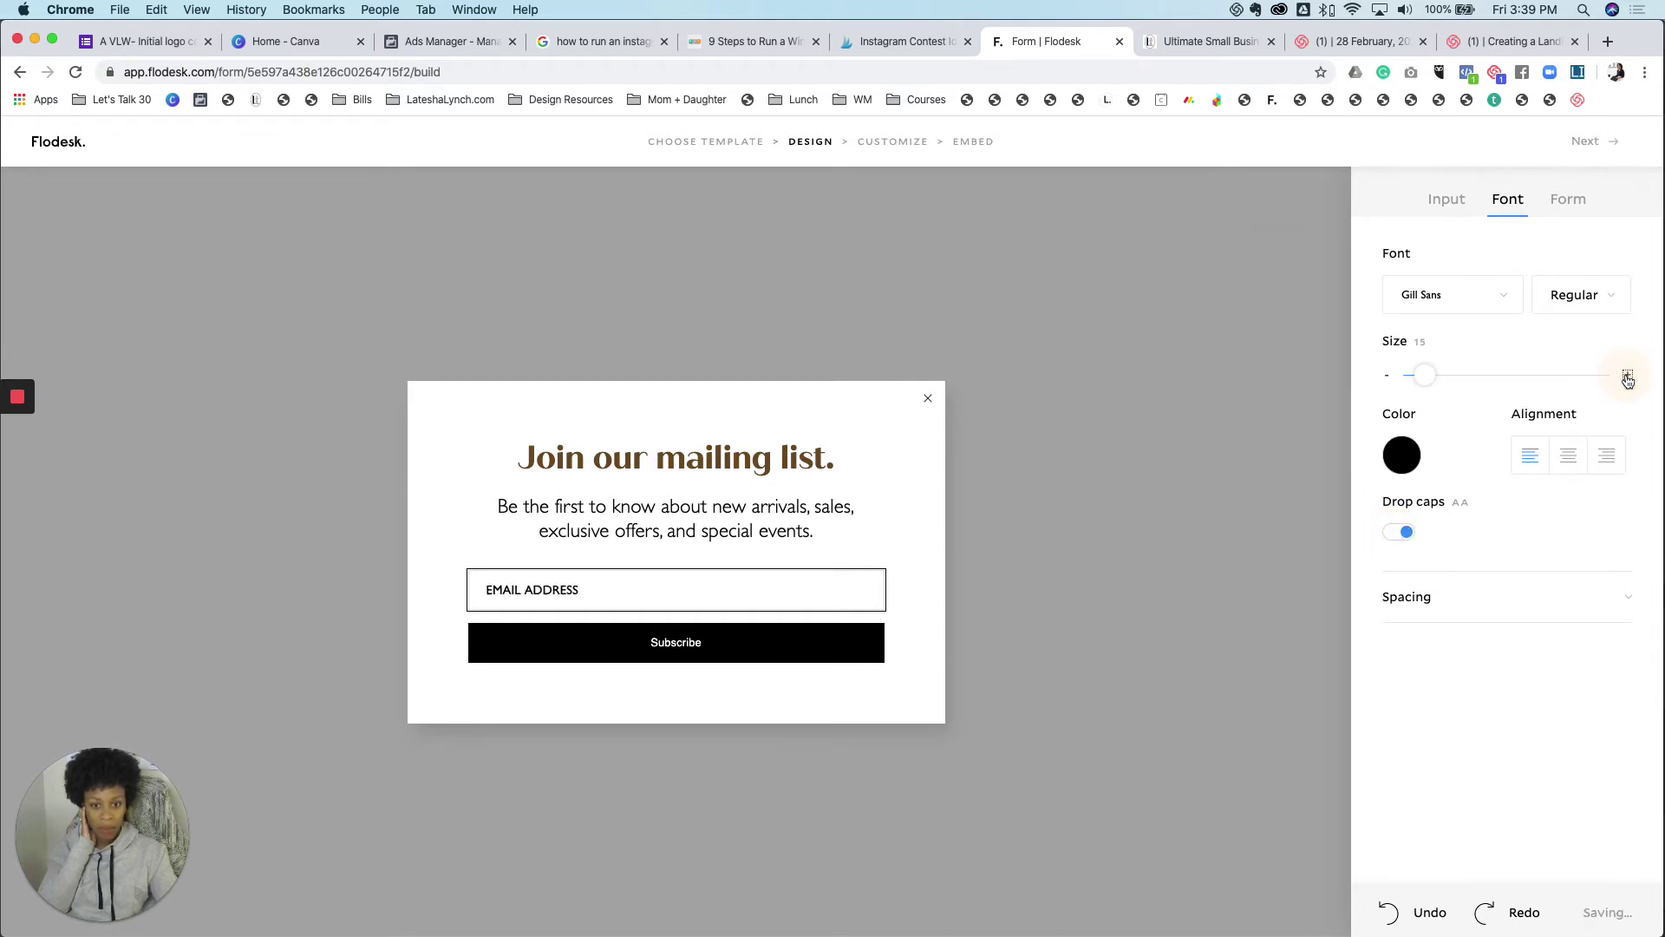
left_click(1628, 378)
left_click(1628, 378)
left_click(1628, 378)
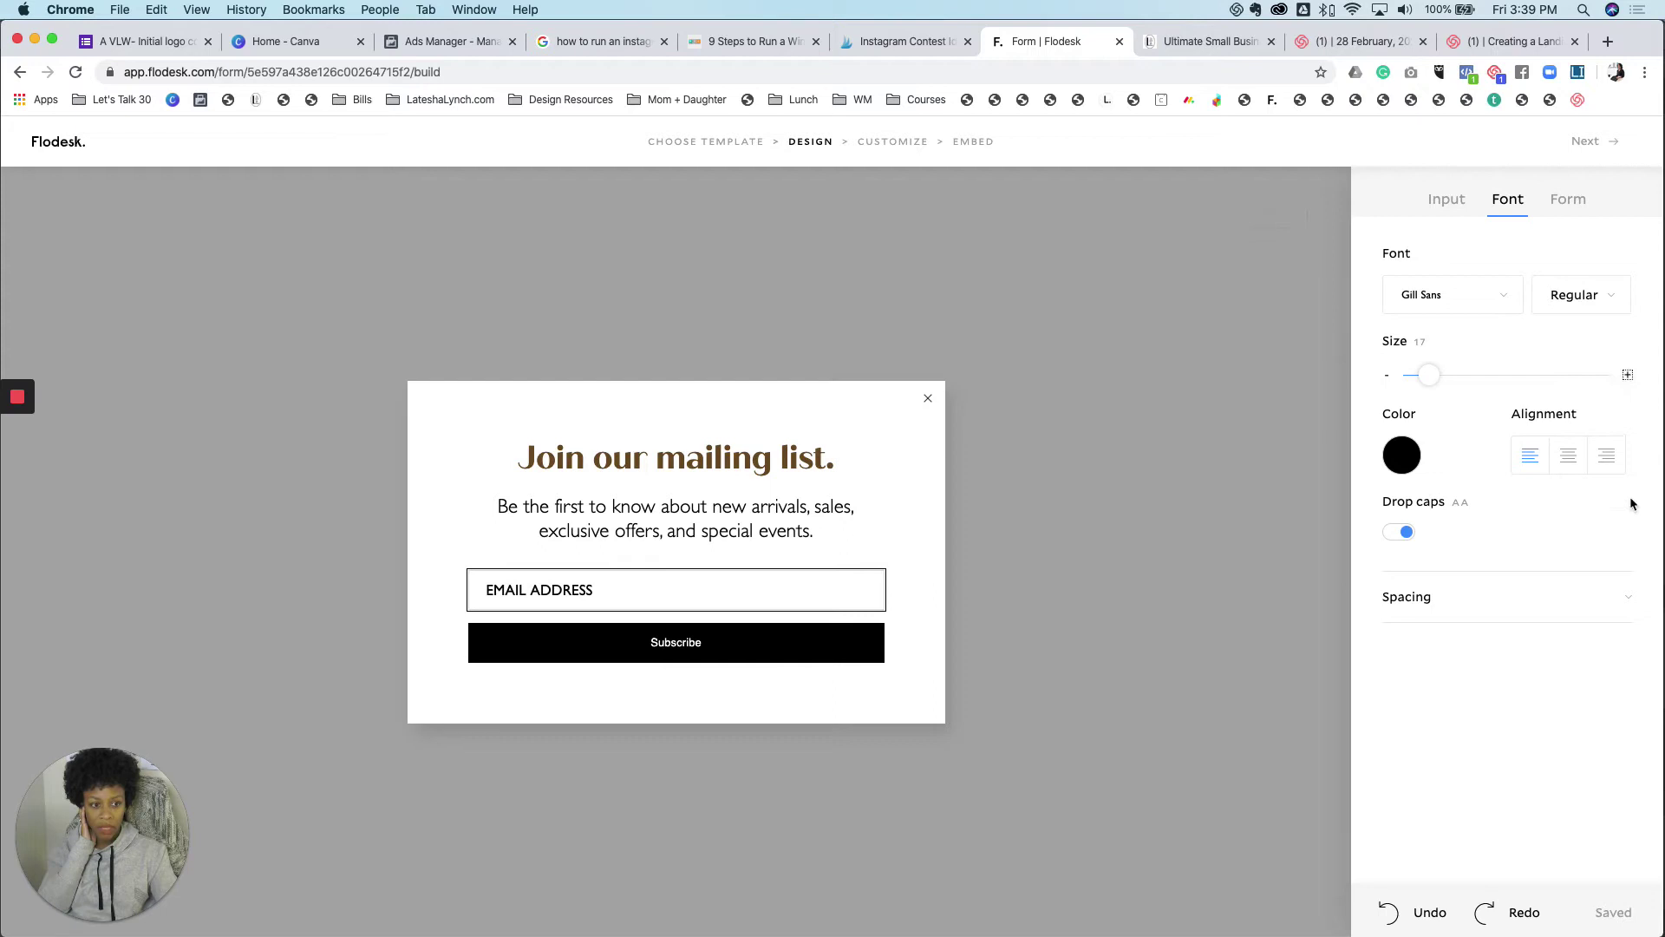
left_click(678, 642)
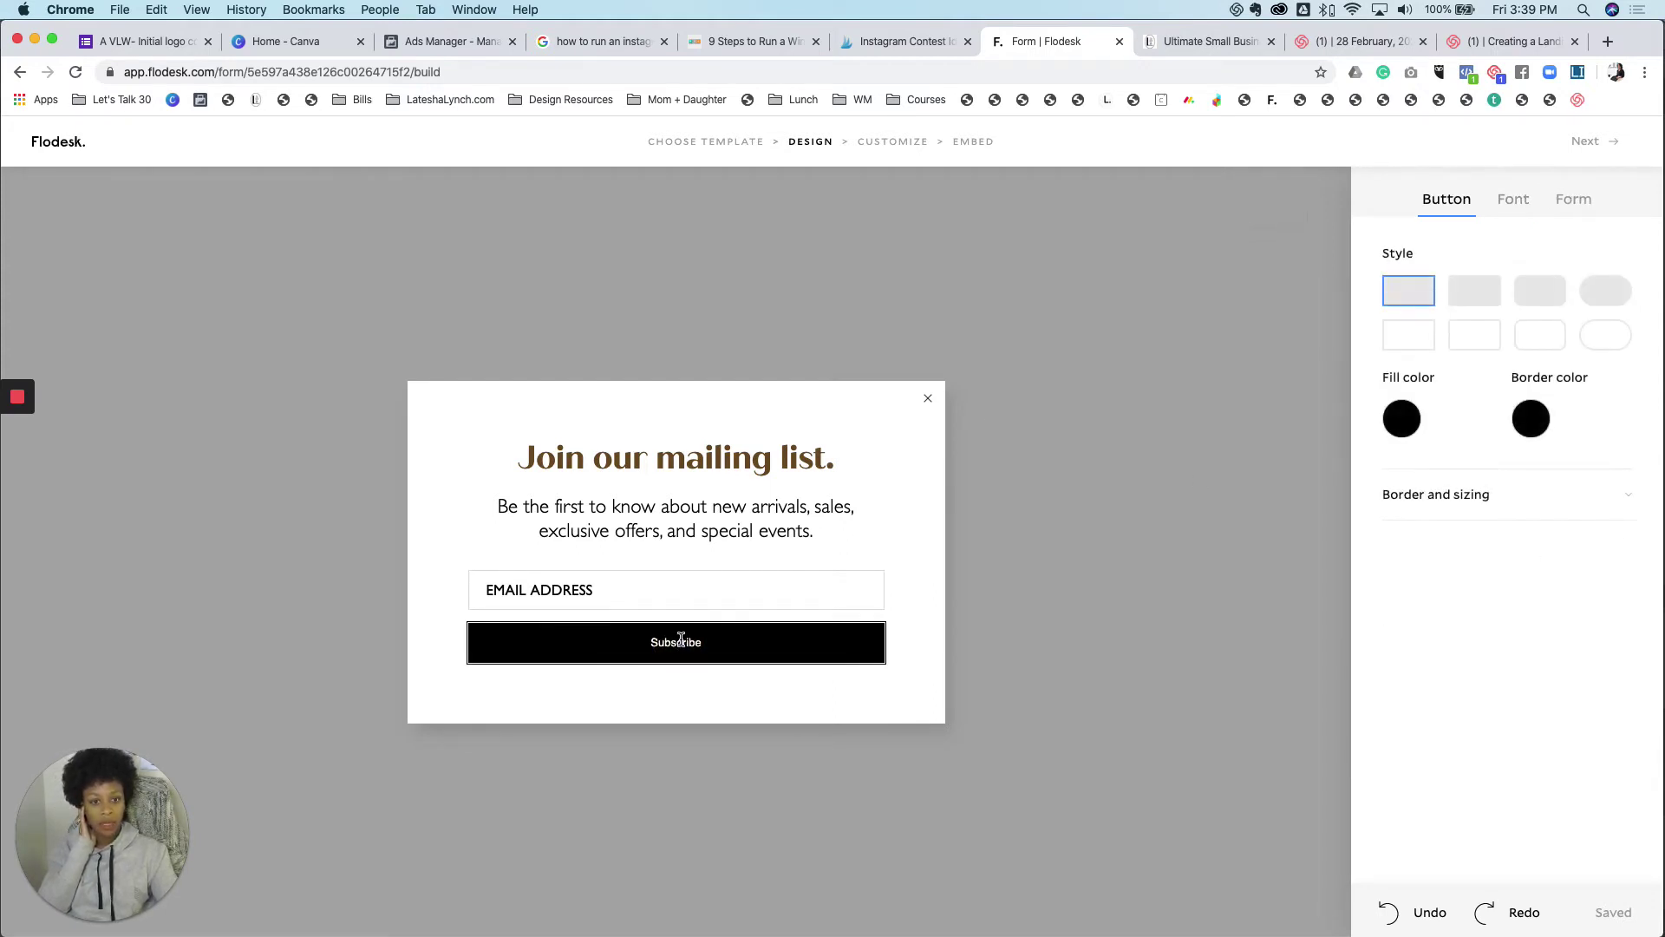
Change the button label from Subscribe to 'JOIN THE VIP LIST'.
double_click(684, 645)
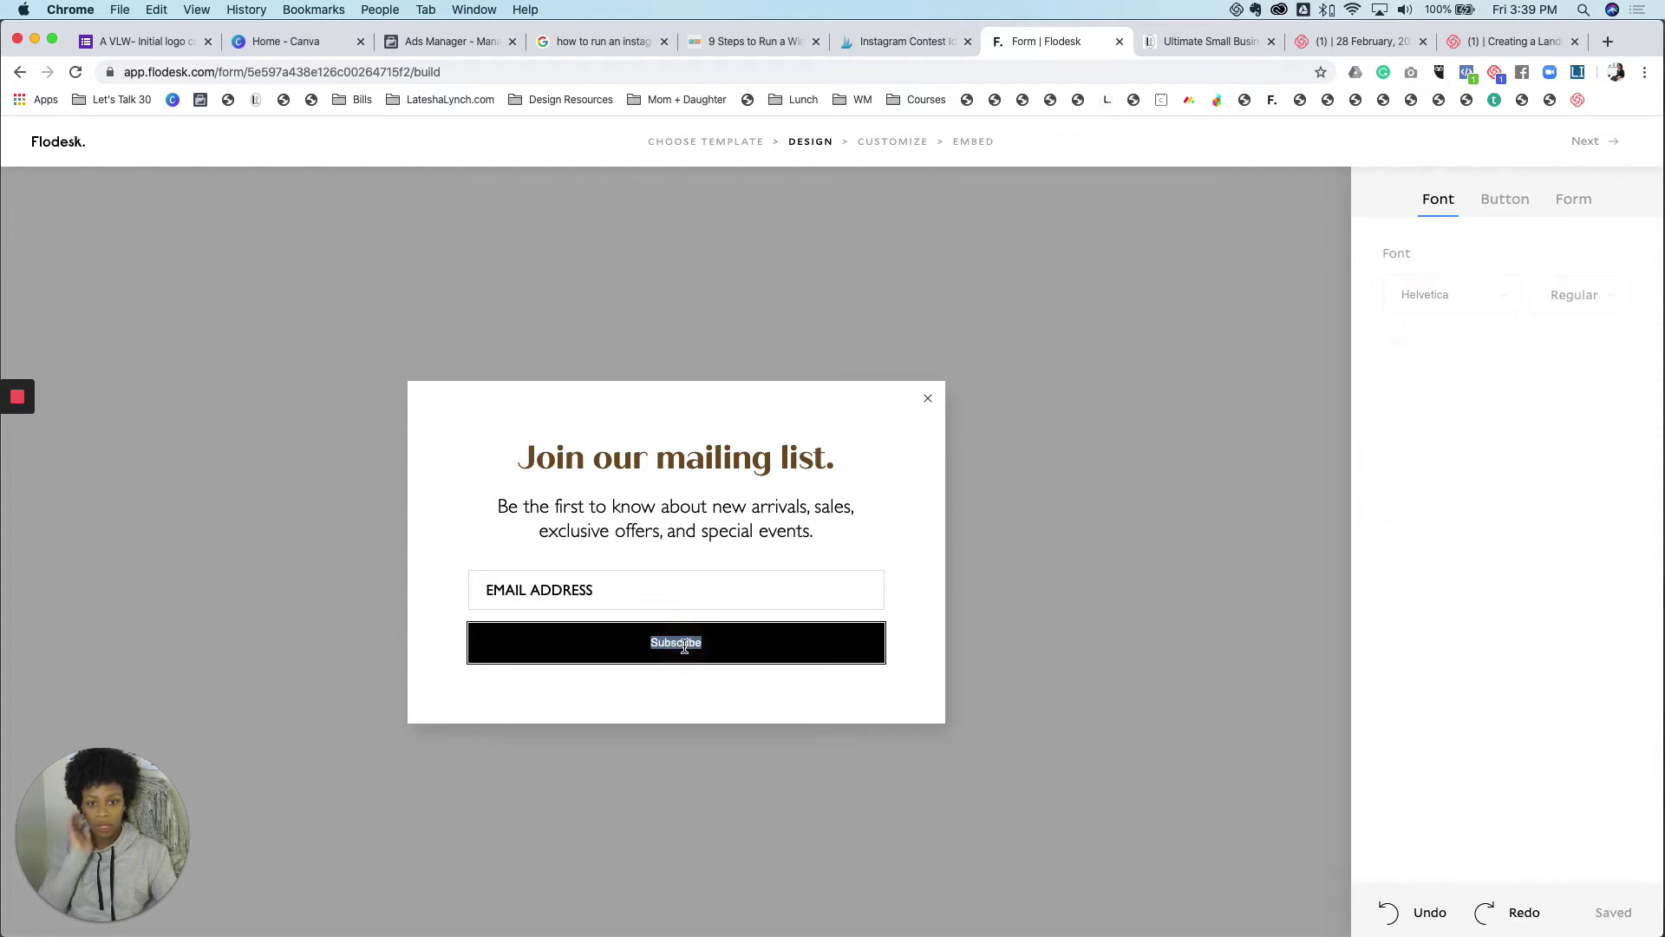
type("JOIN TH")
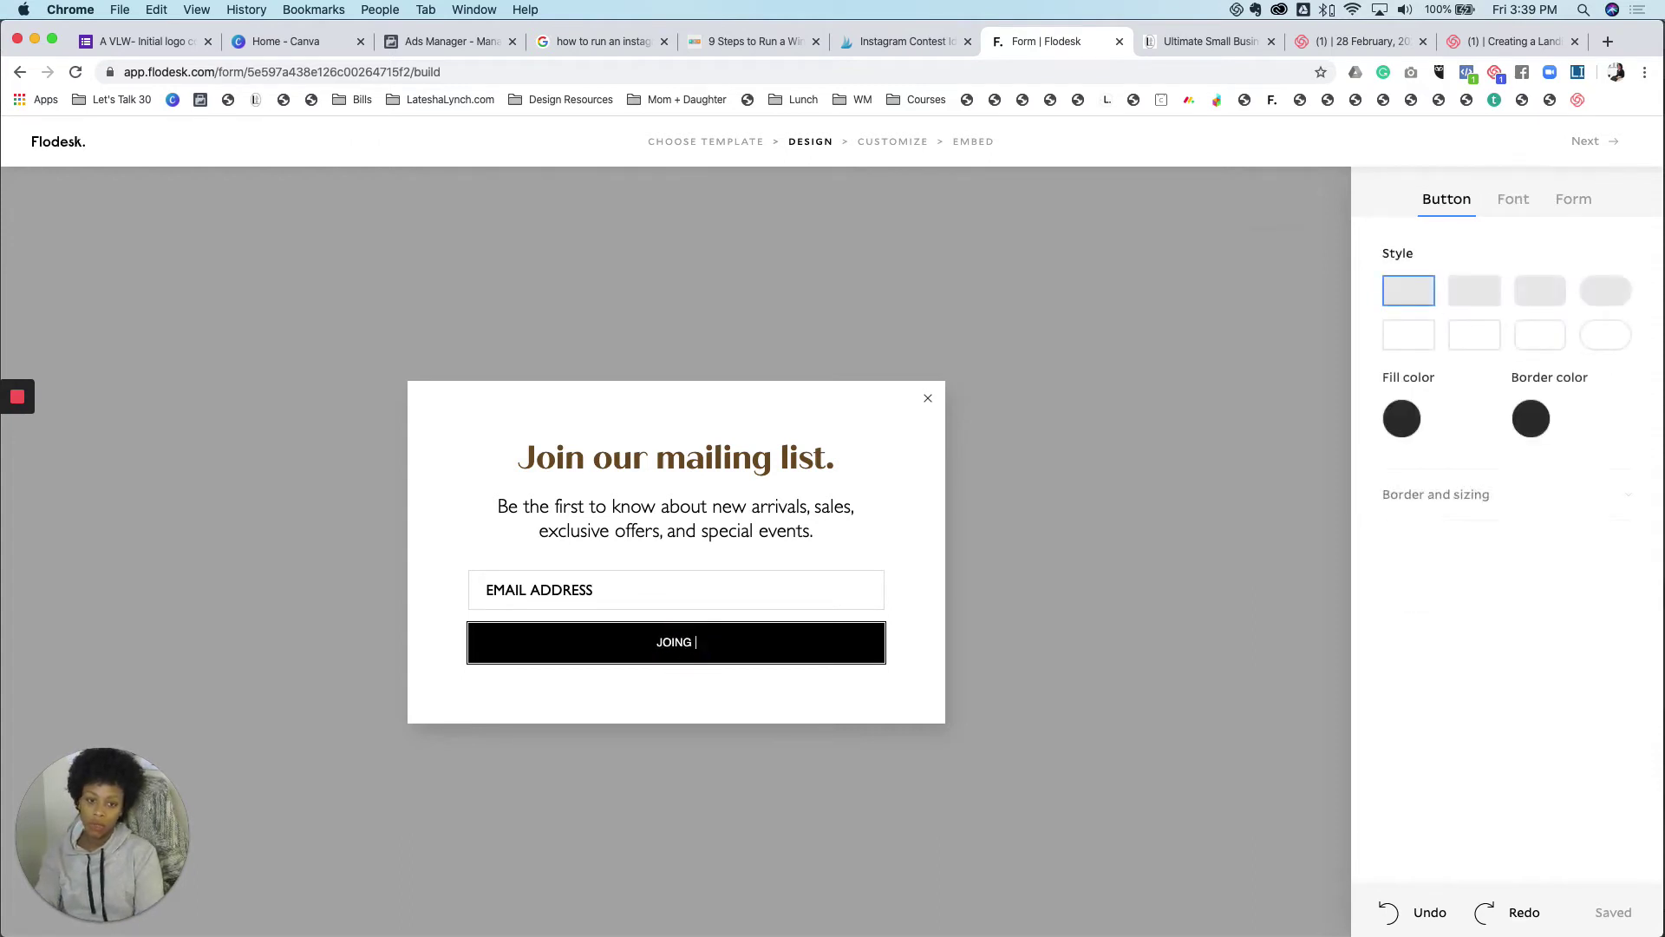
key("BackSpace")
key("BackSpace")
key("BackSpace")
type("G")
key("BackSpace")
type("THE V")
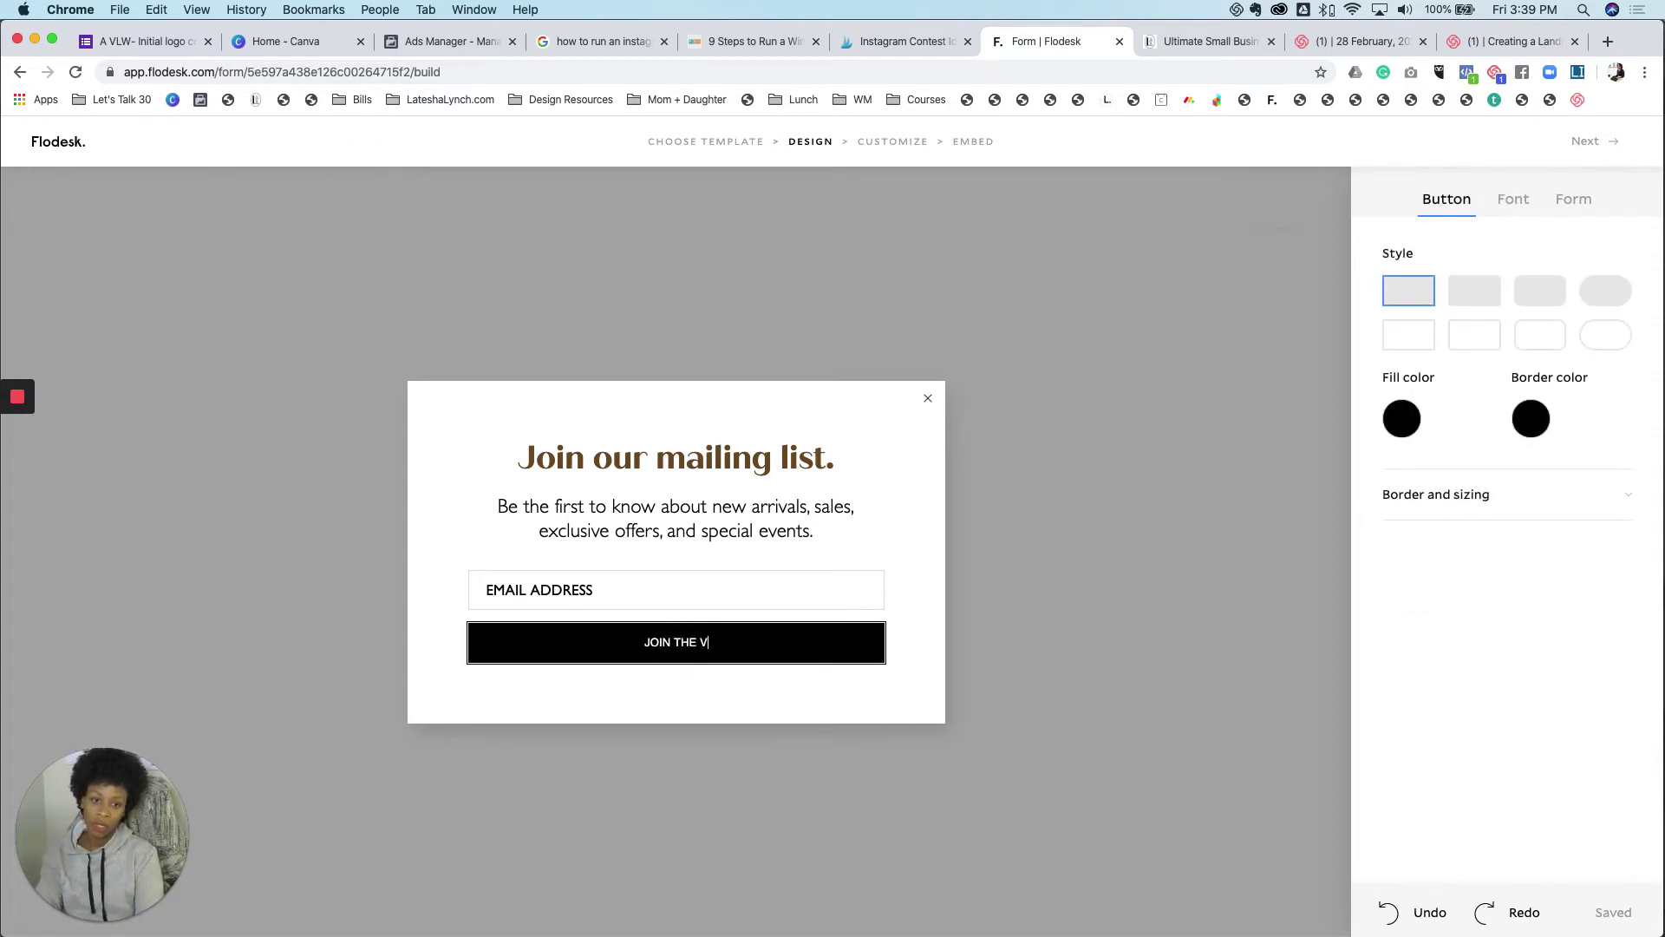
type("IP LIST")
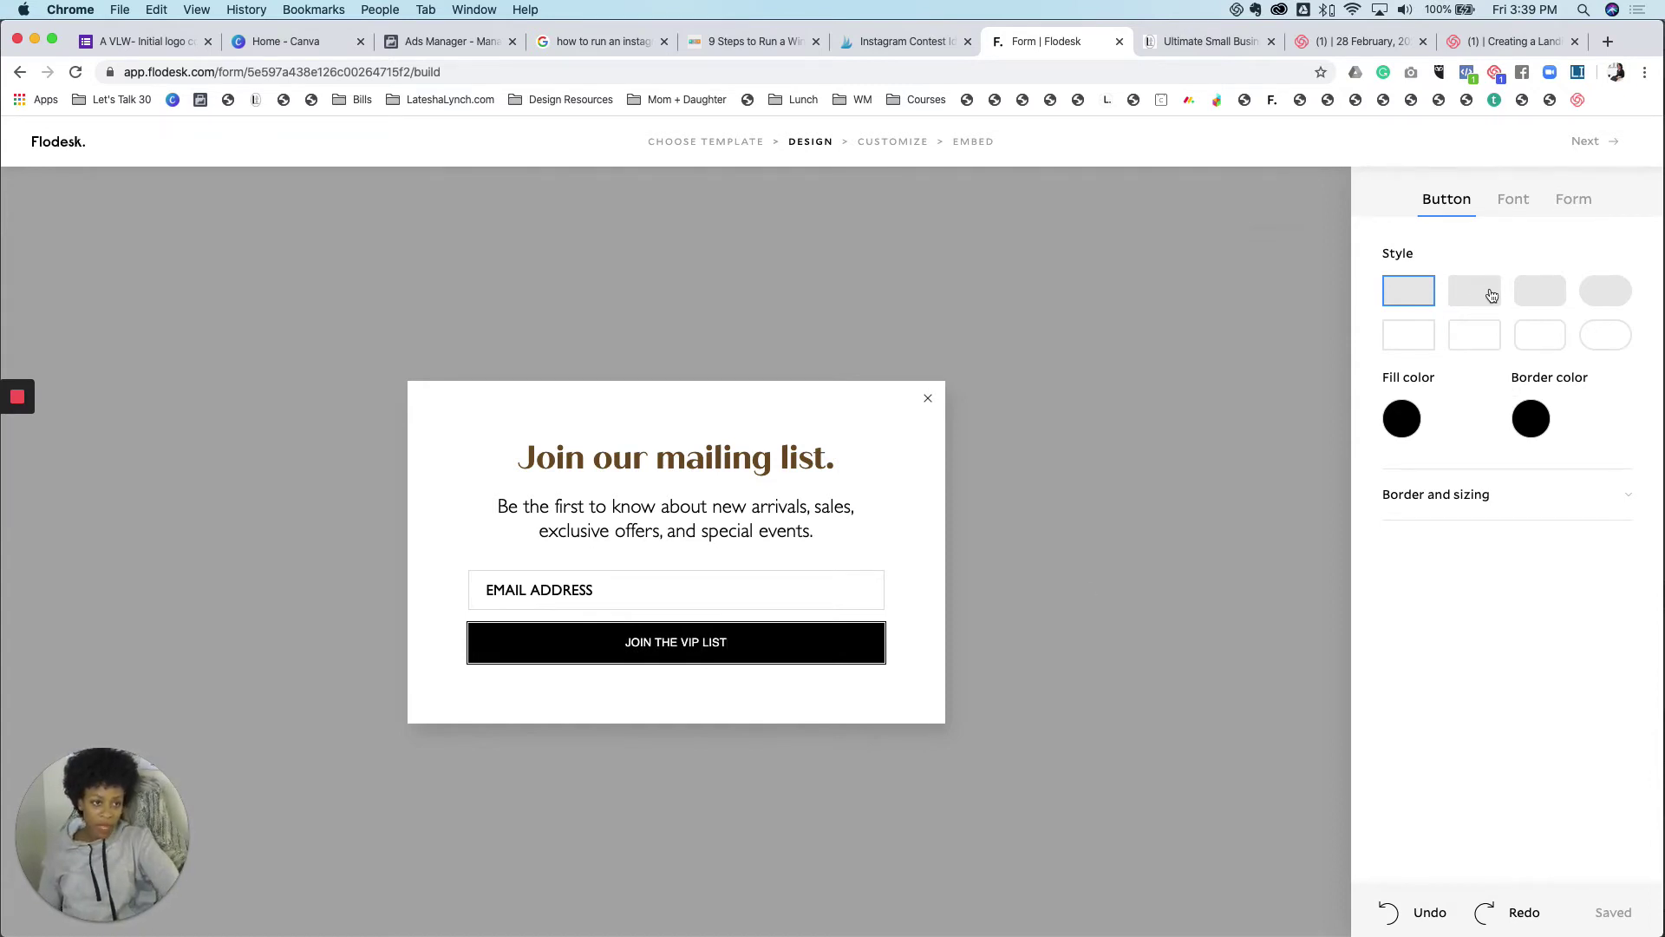
Give the button rounded corners and a brown #BB8755 fill.
left_click(1523, 293)
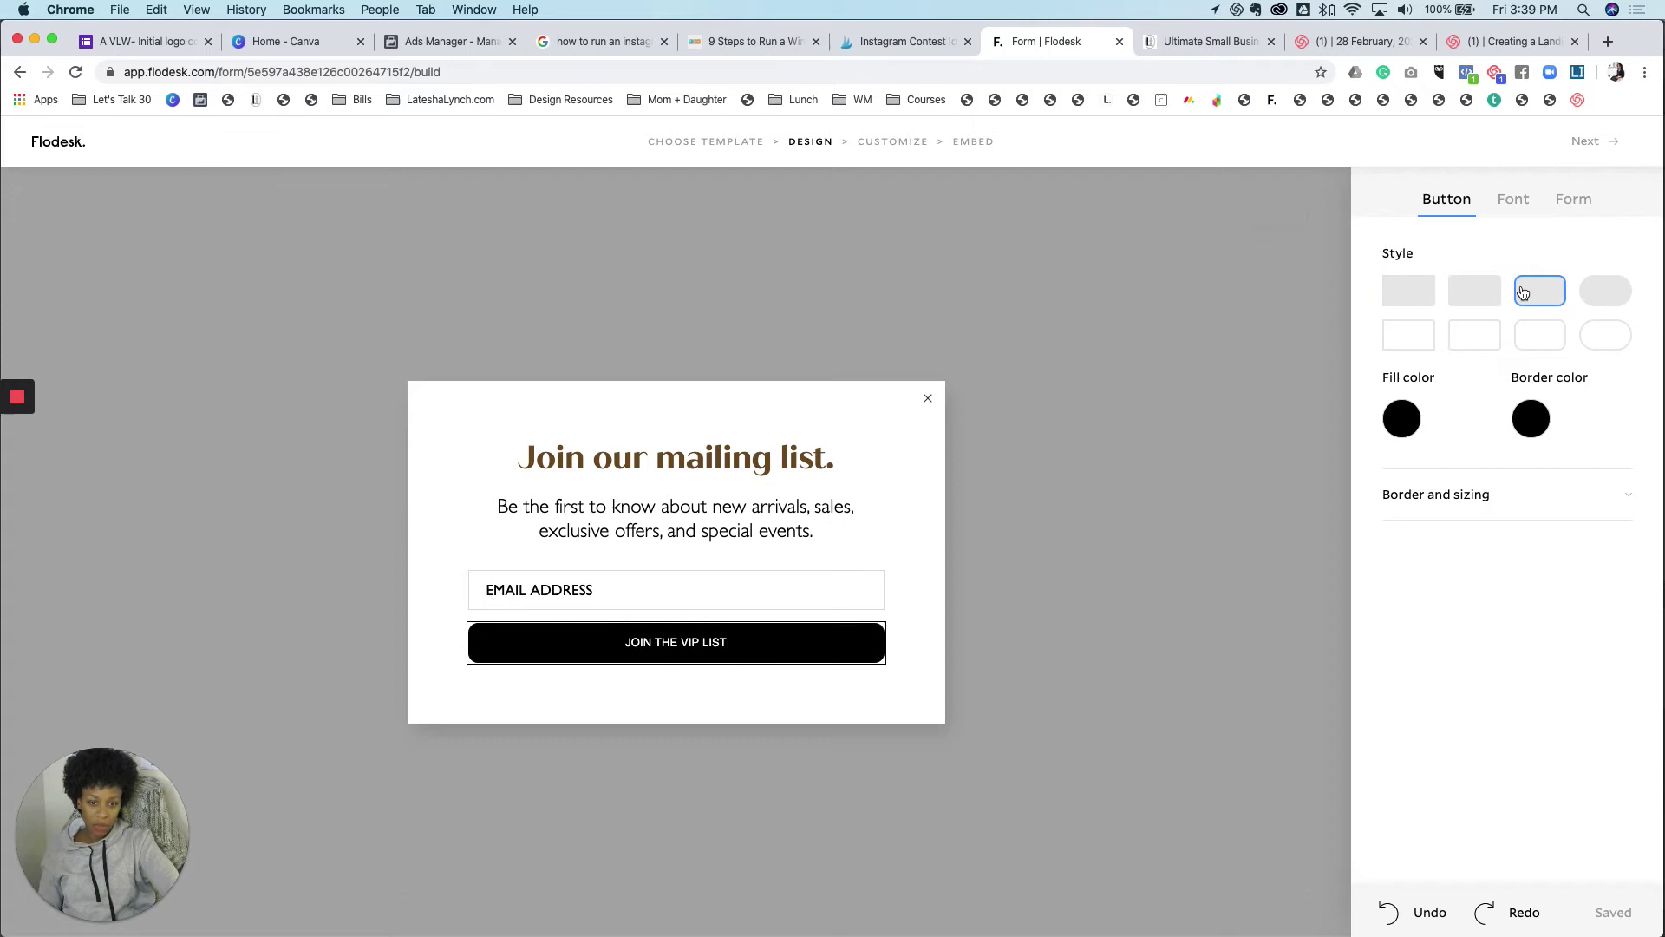
left_click(1402, 419)
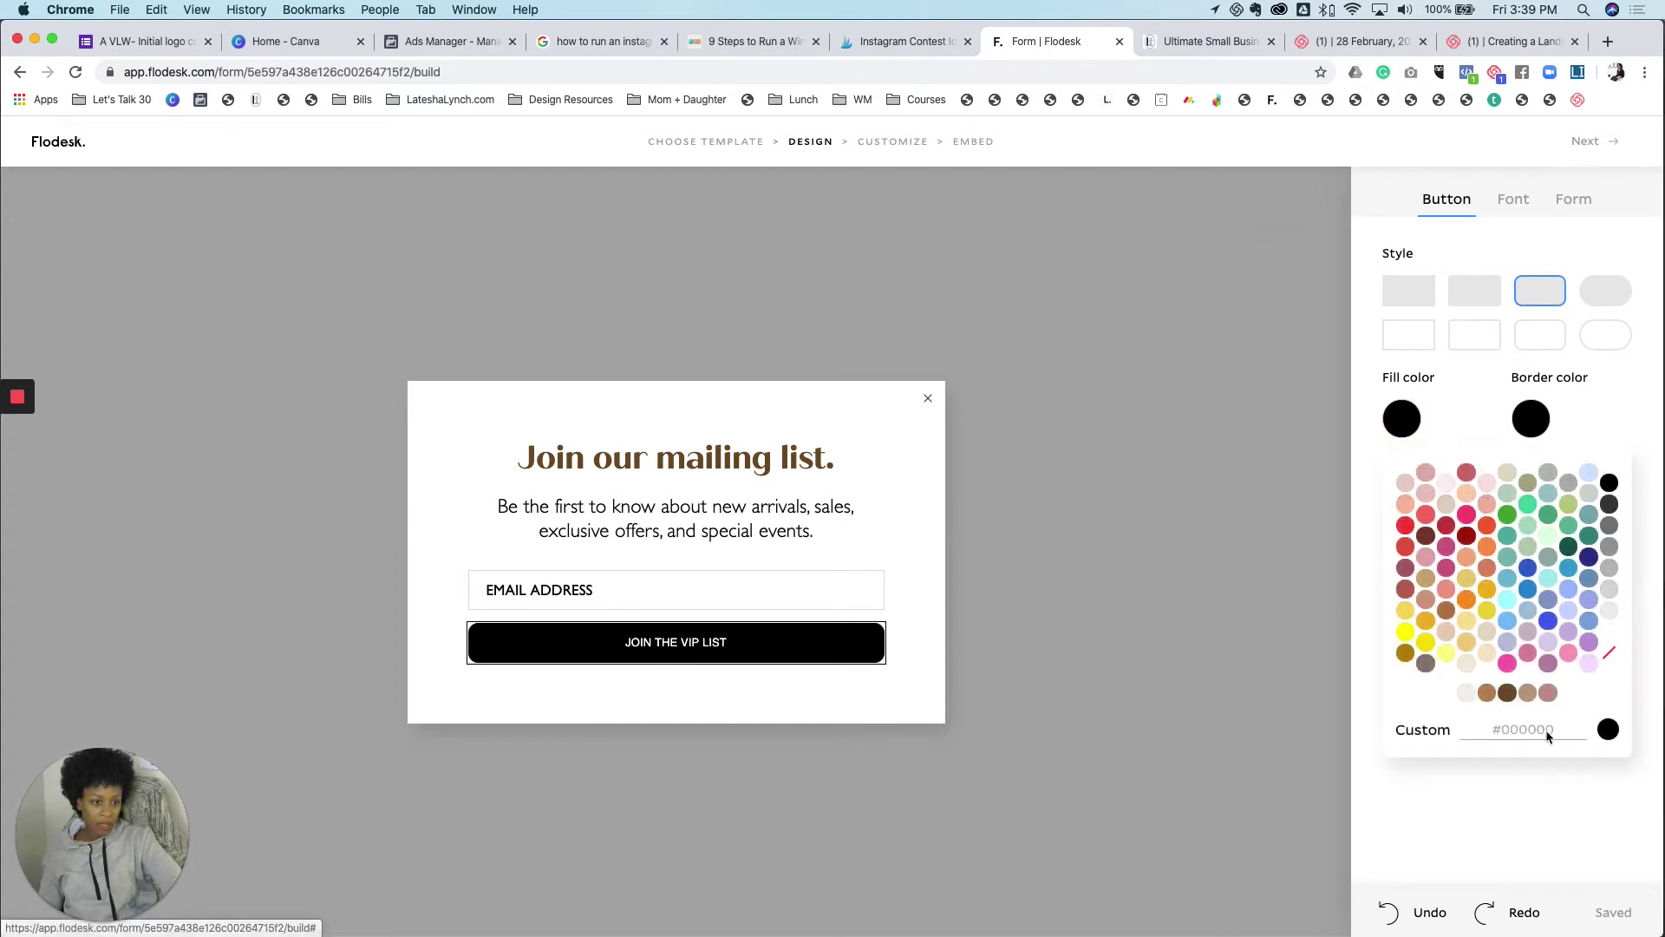
left_click(1486, 692)
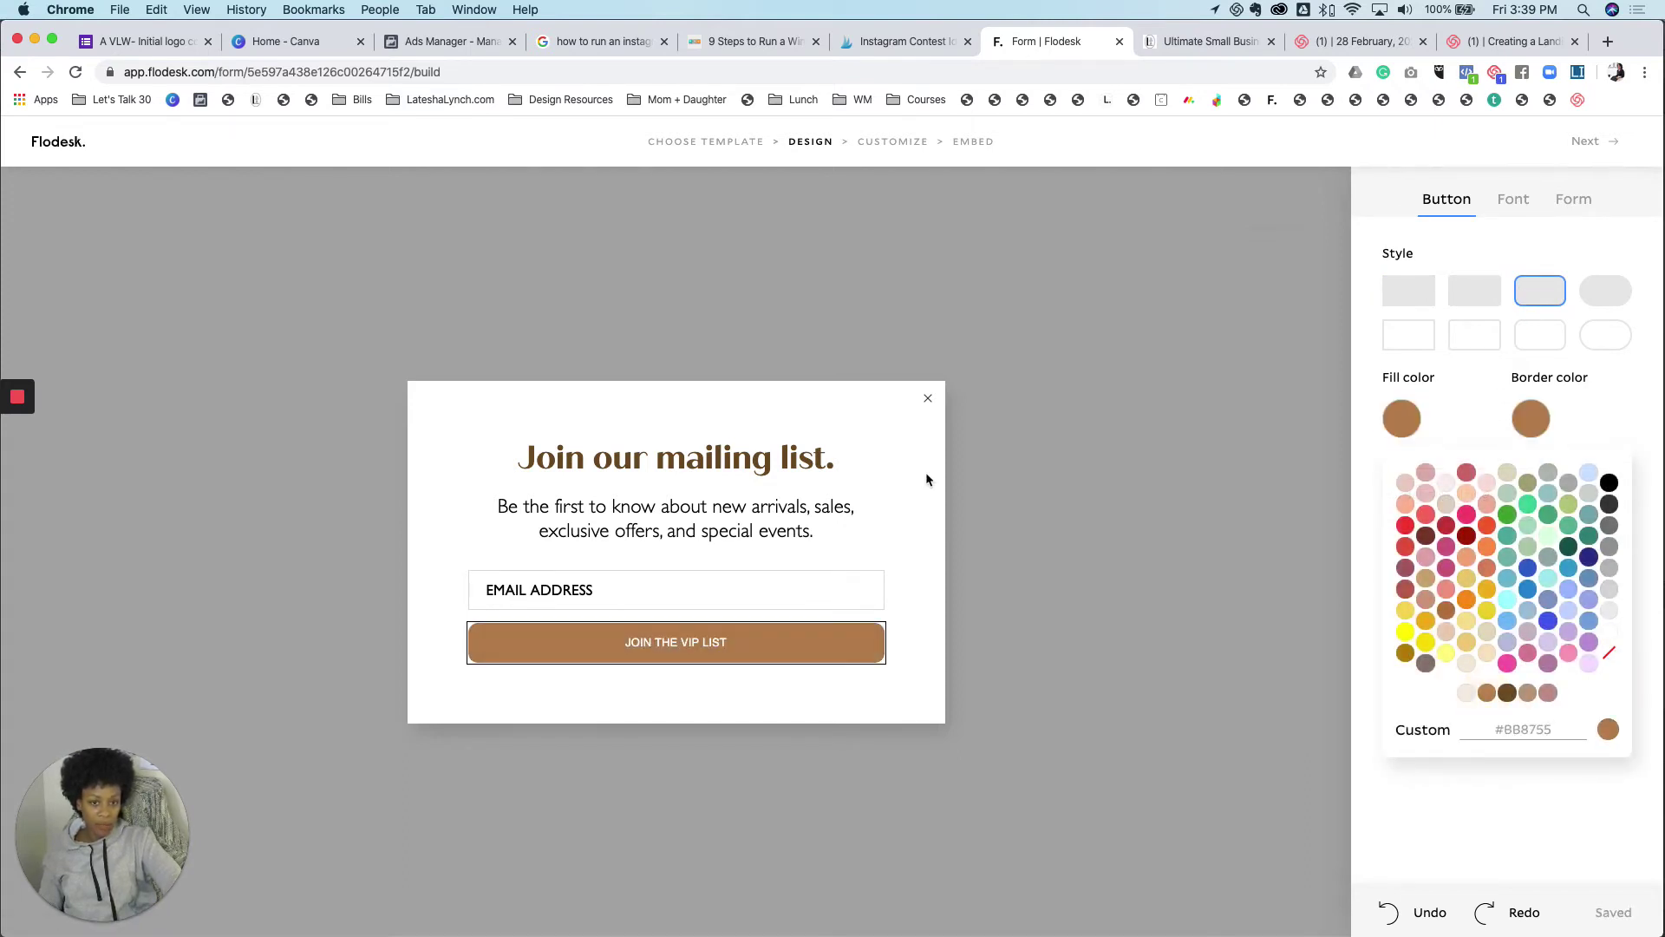
left_click(878, 407)
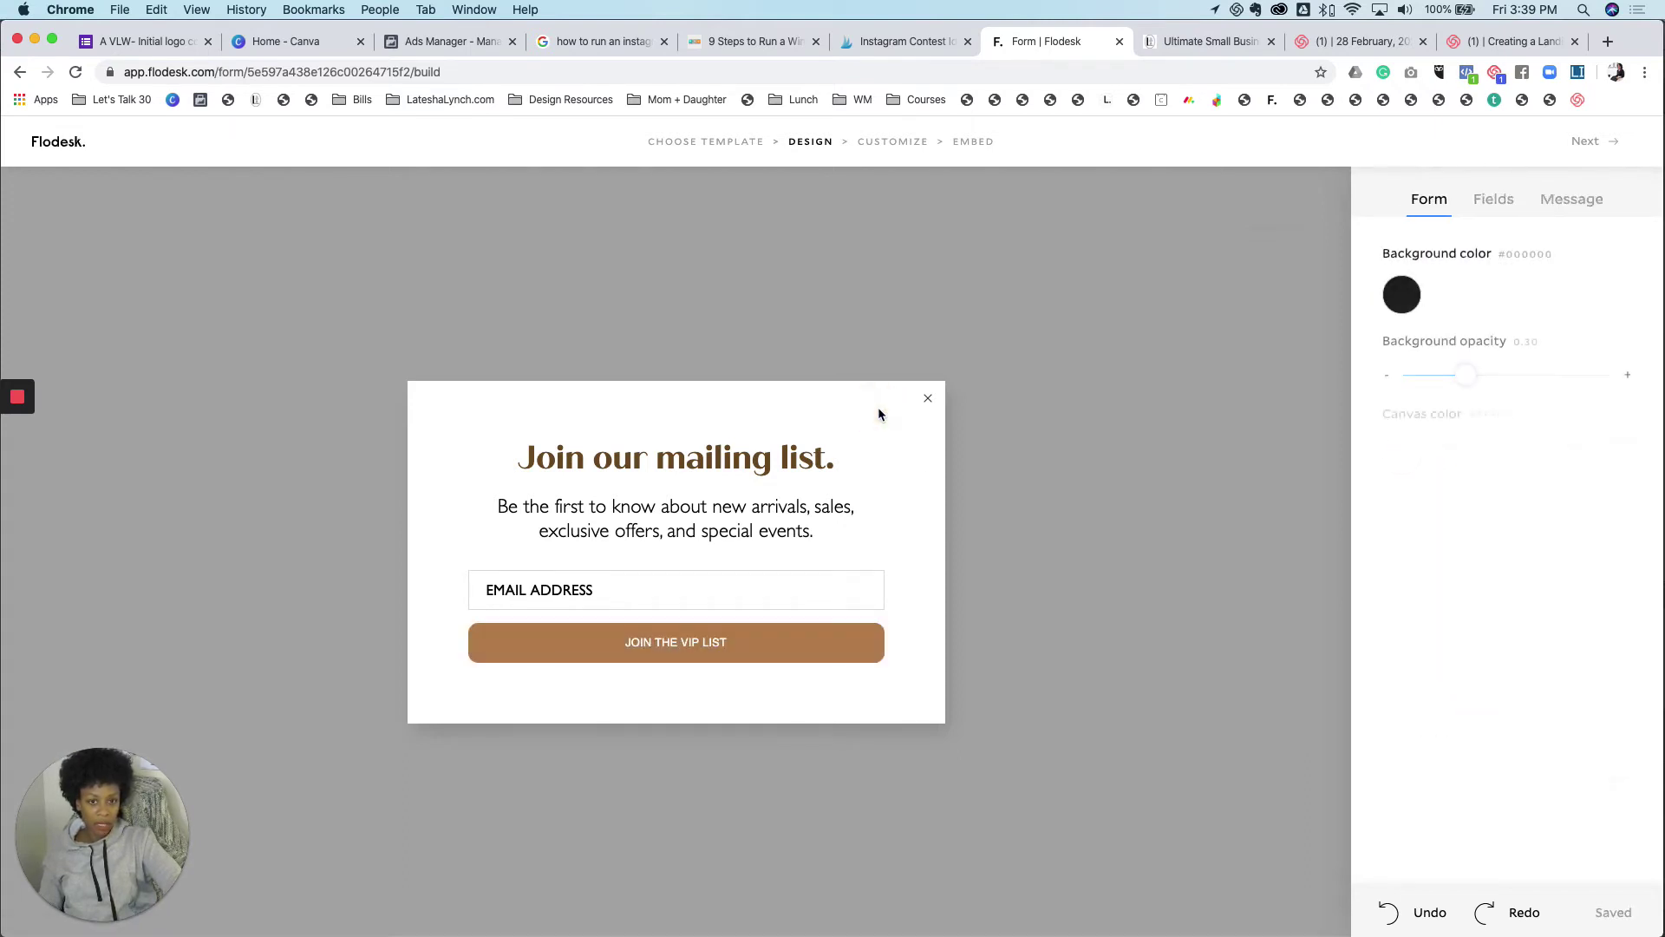
Turn on Capture first name in the Fields settings, leaving last name off.
left_click(1488, 200)
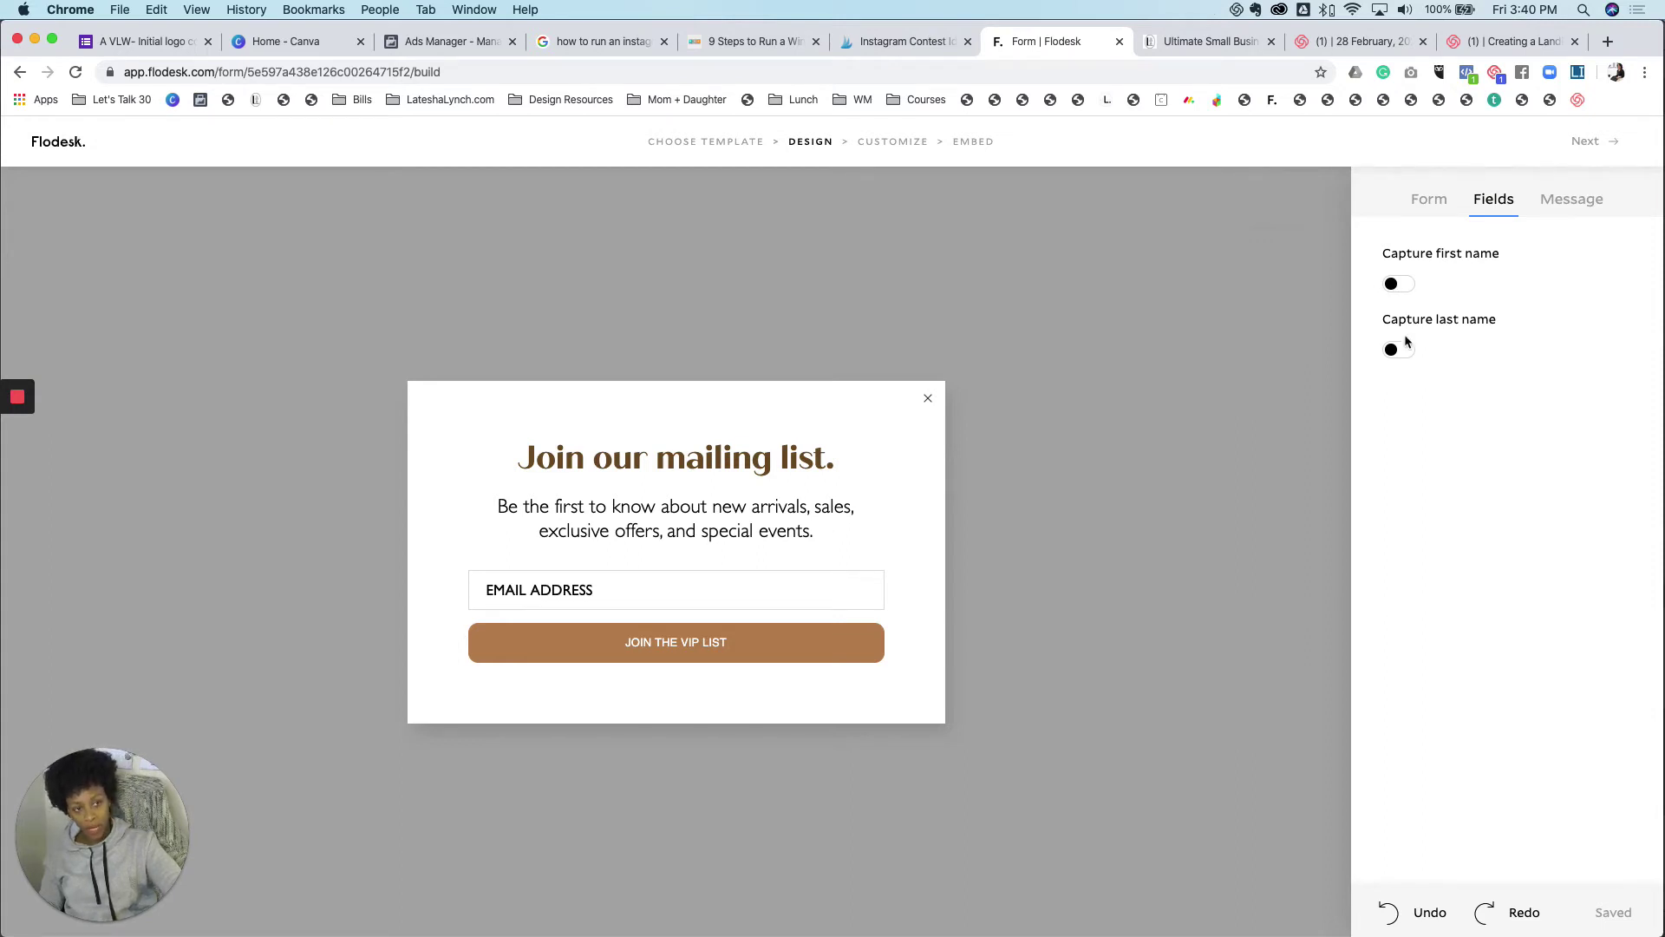
left_click(1392, 285)
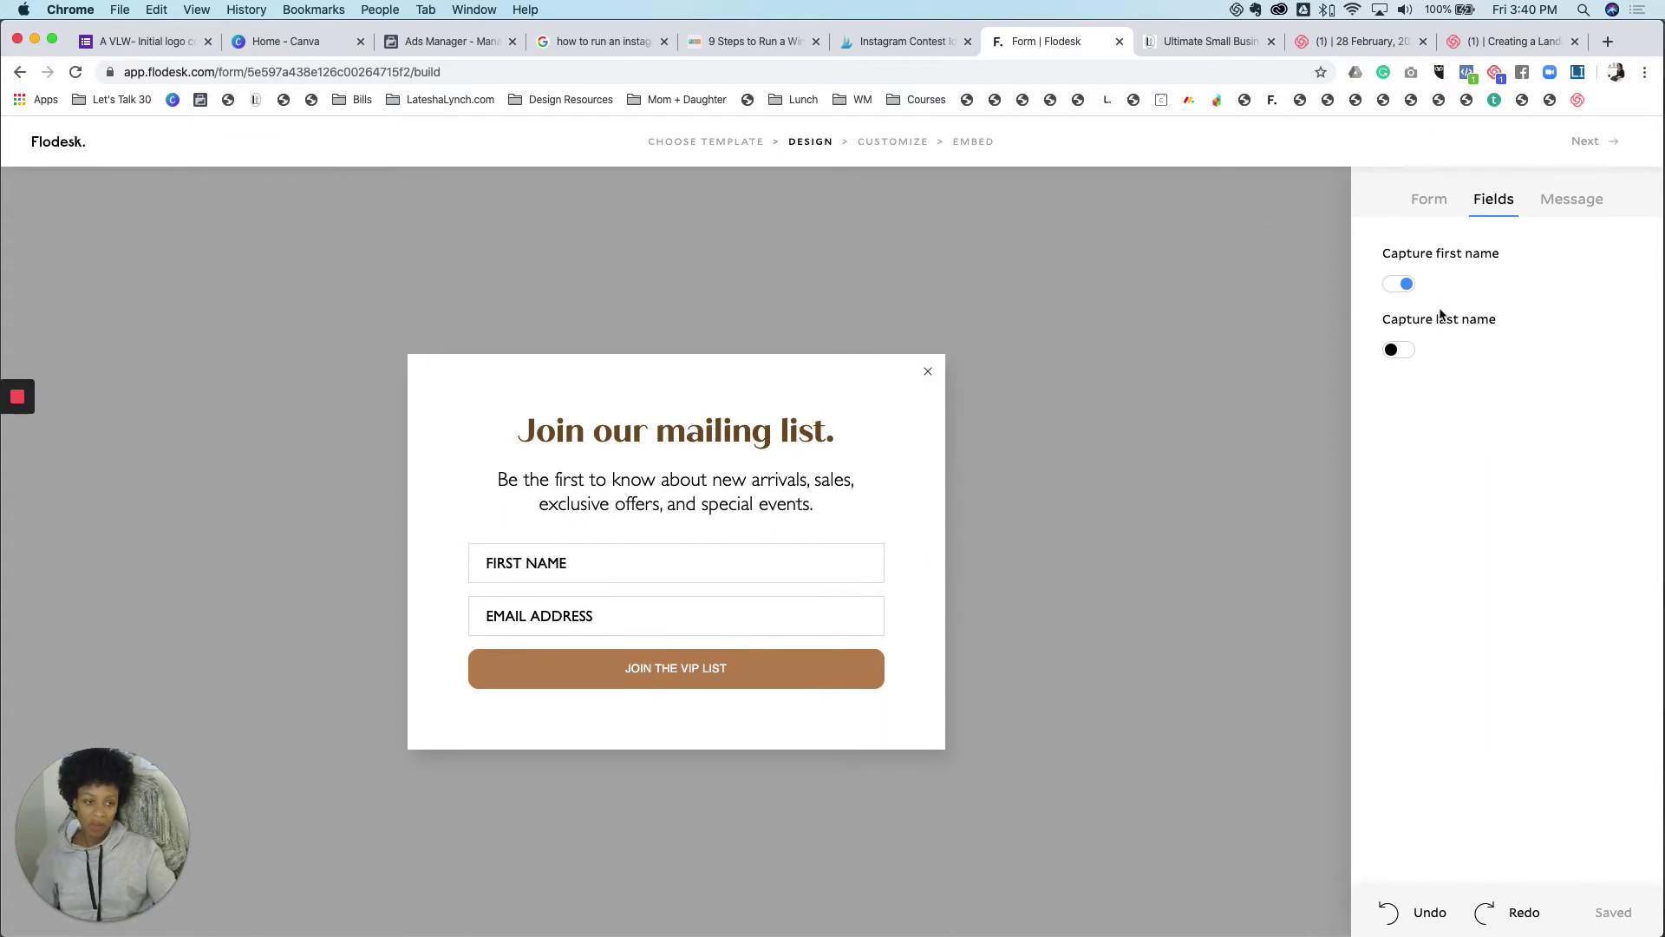
left_click(1392, 350)
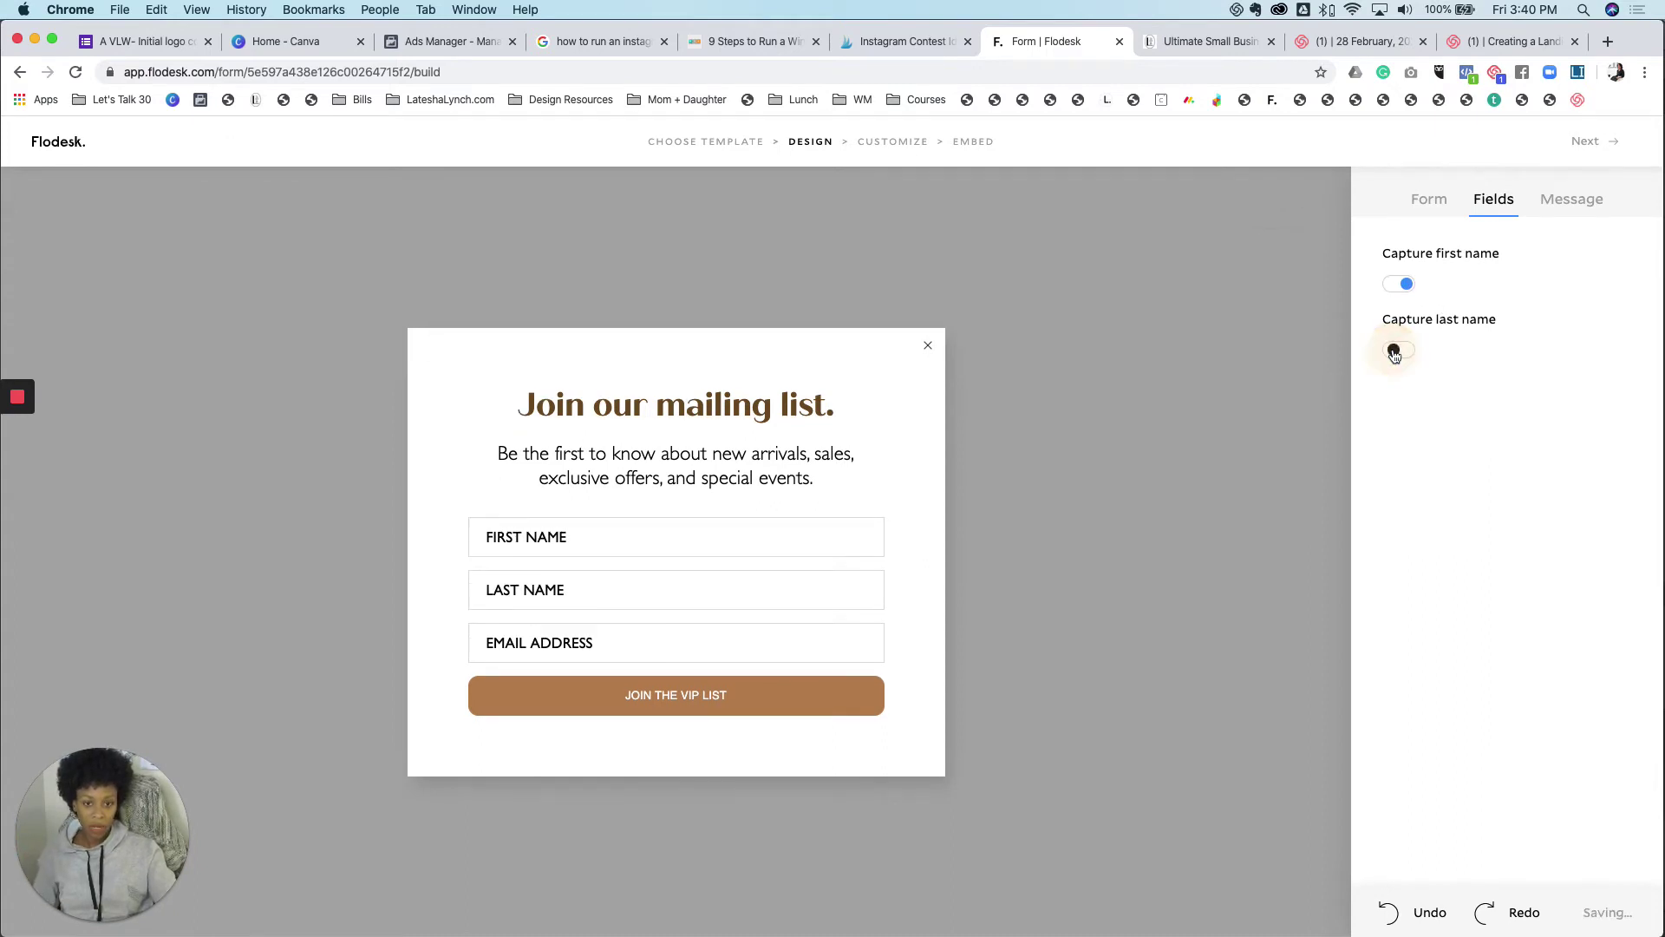
left_click(1394, 352)
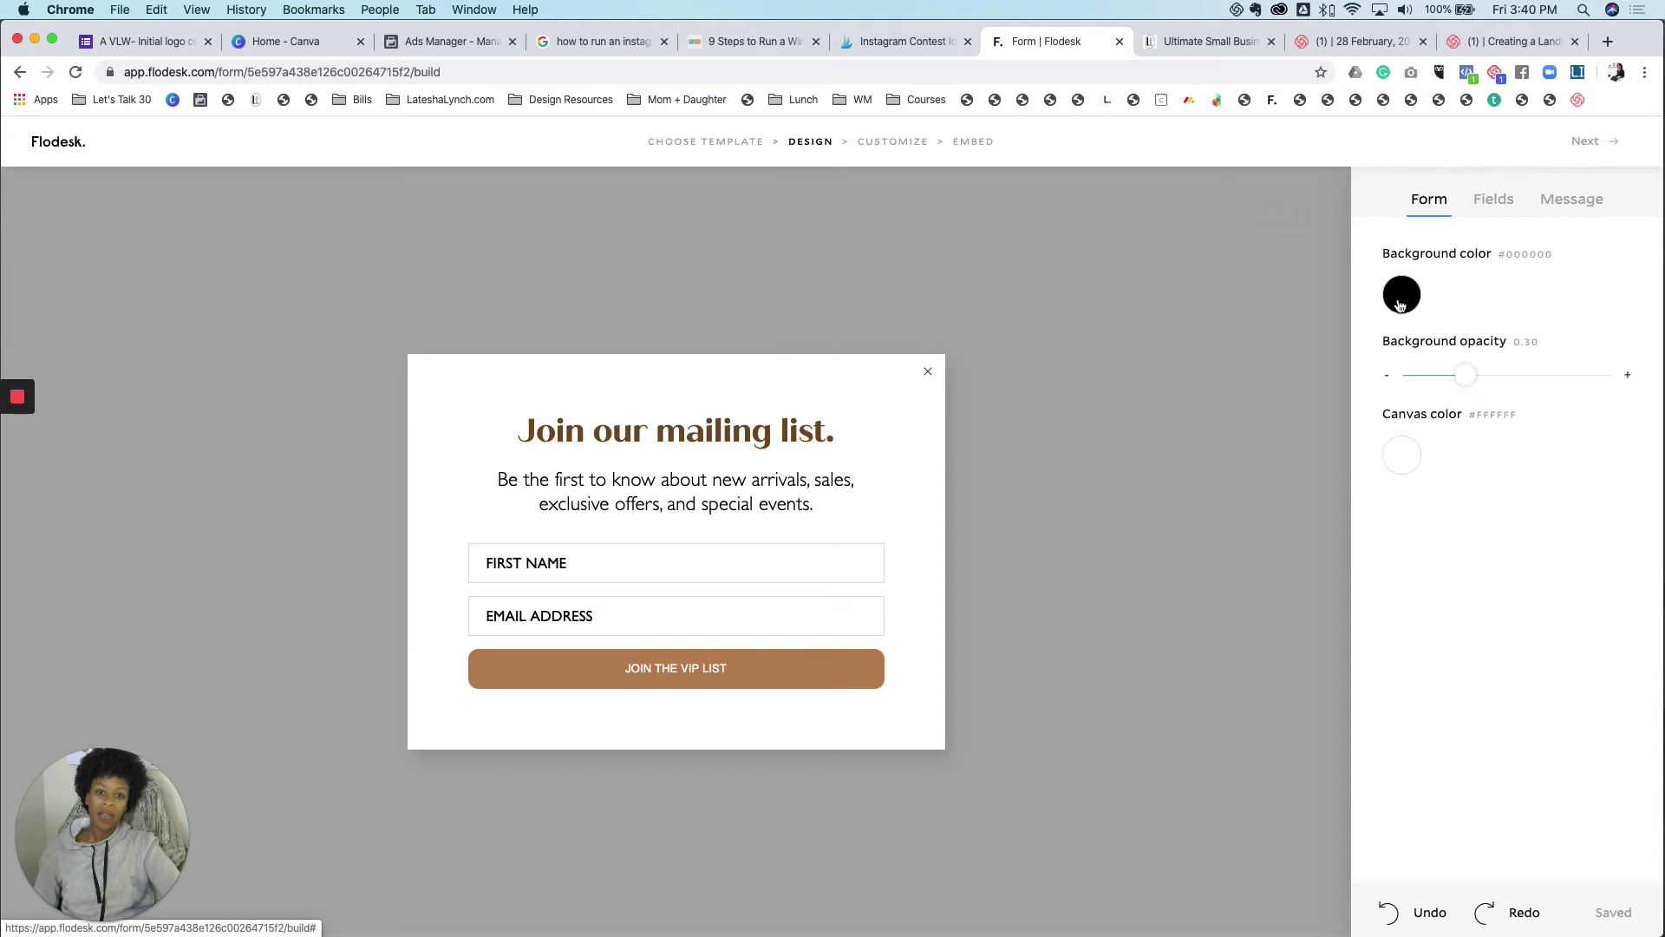
Set the form background colour to light cream #F4EFE8.
left_click(1401, 302)
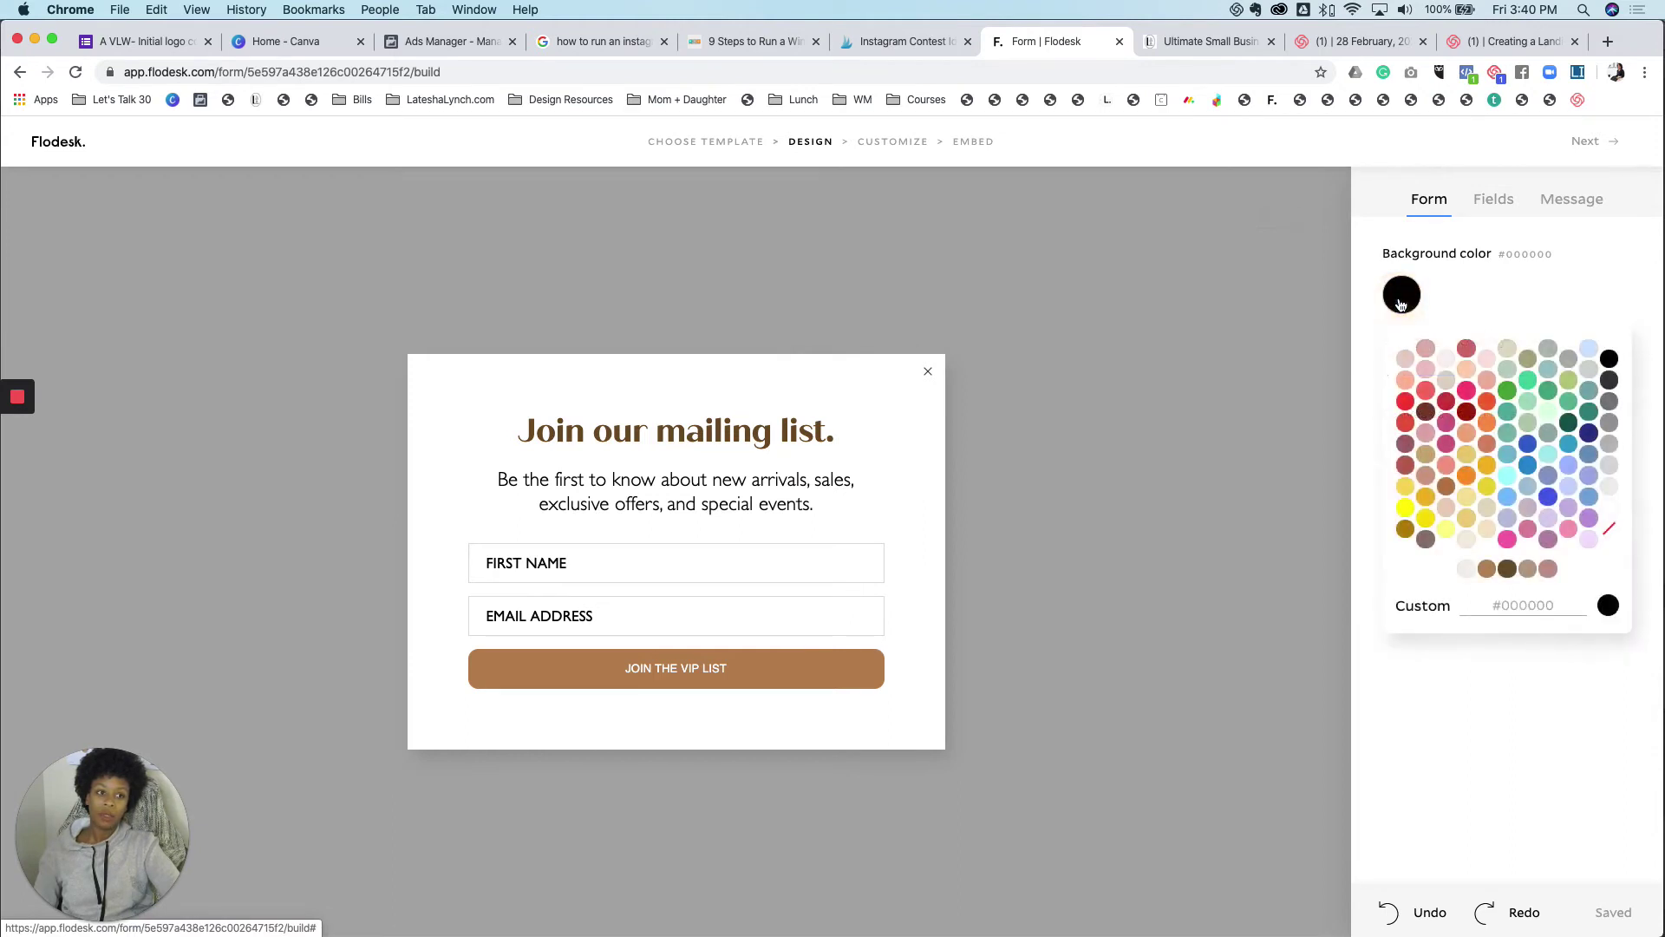
left_click(1466, 573)
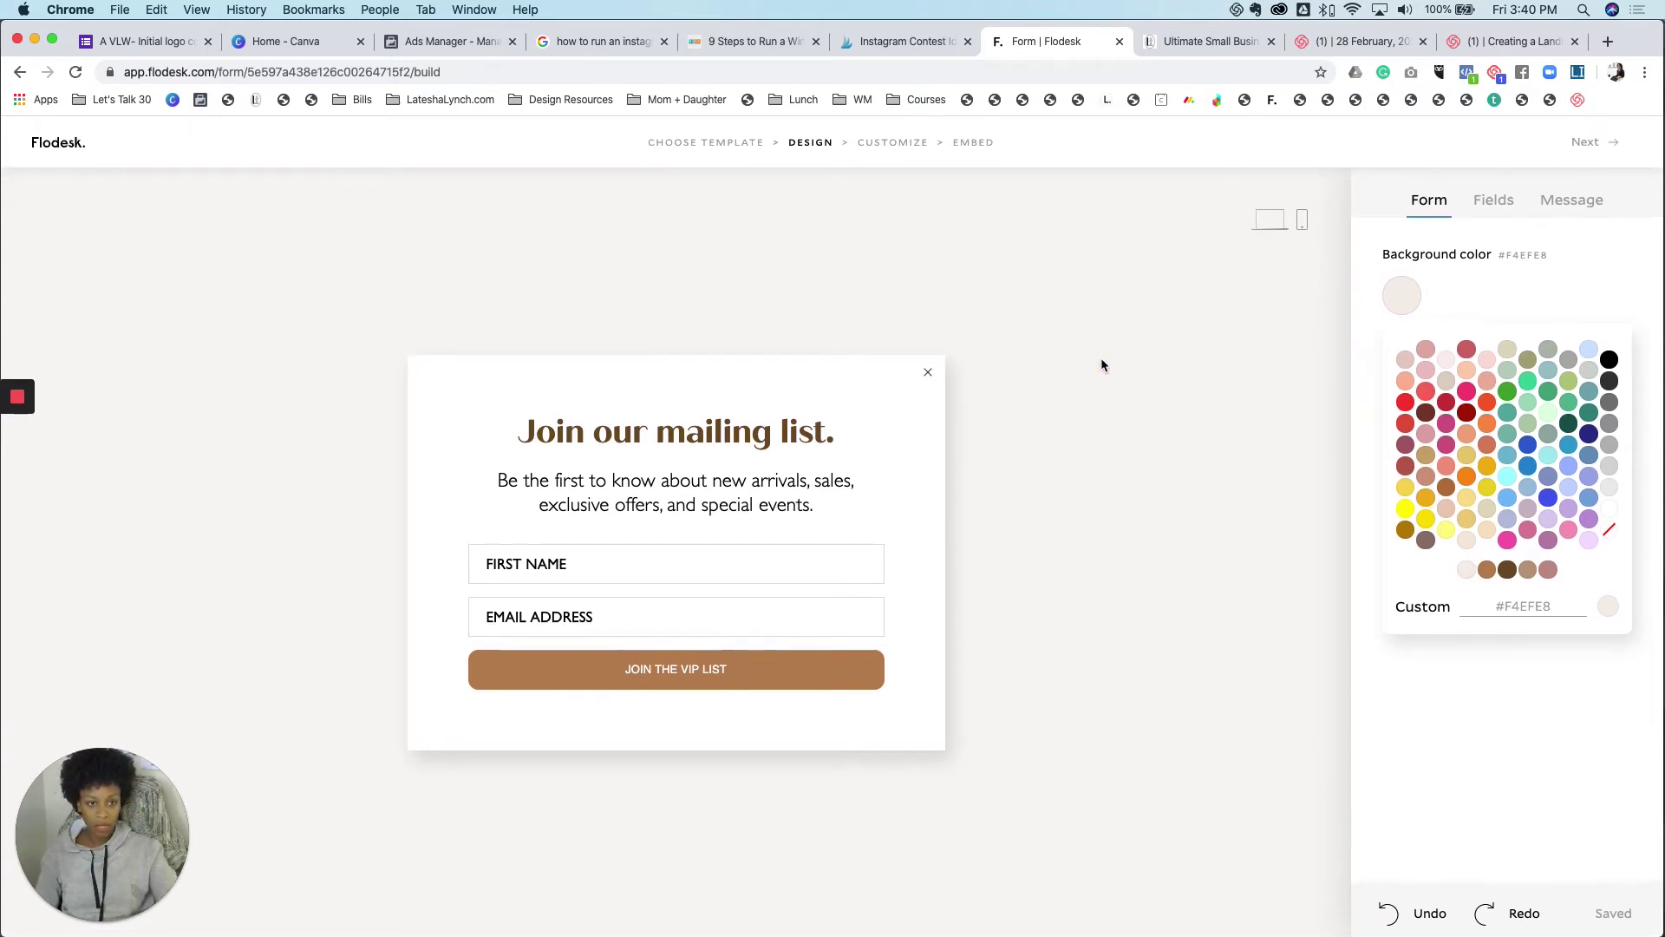
Preview the popup in mobile and desktop layouts, then go back to editing.
left_click(1303, 222)
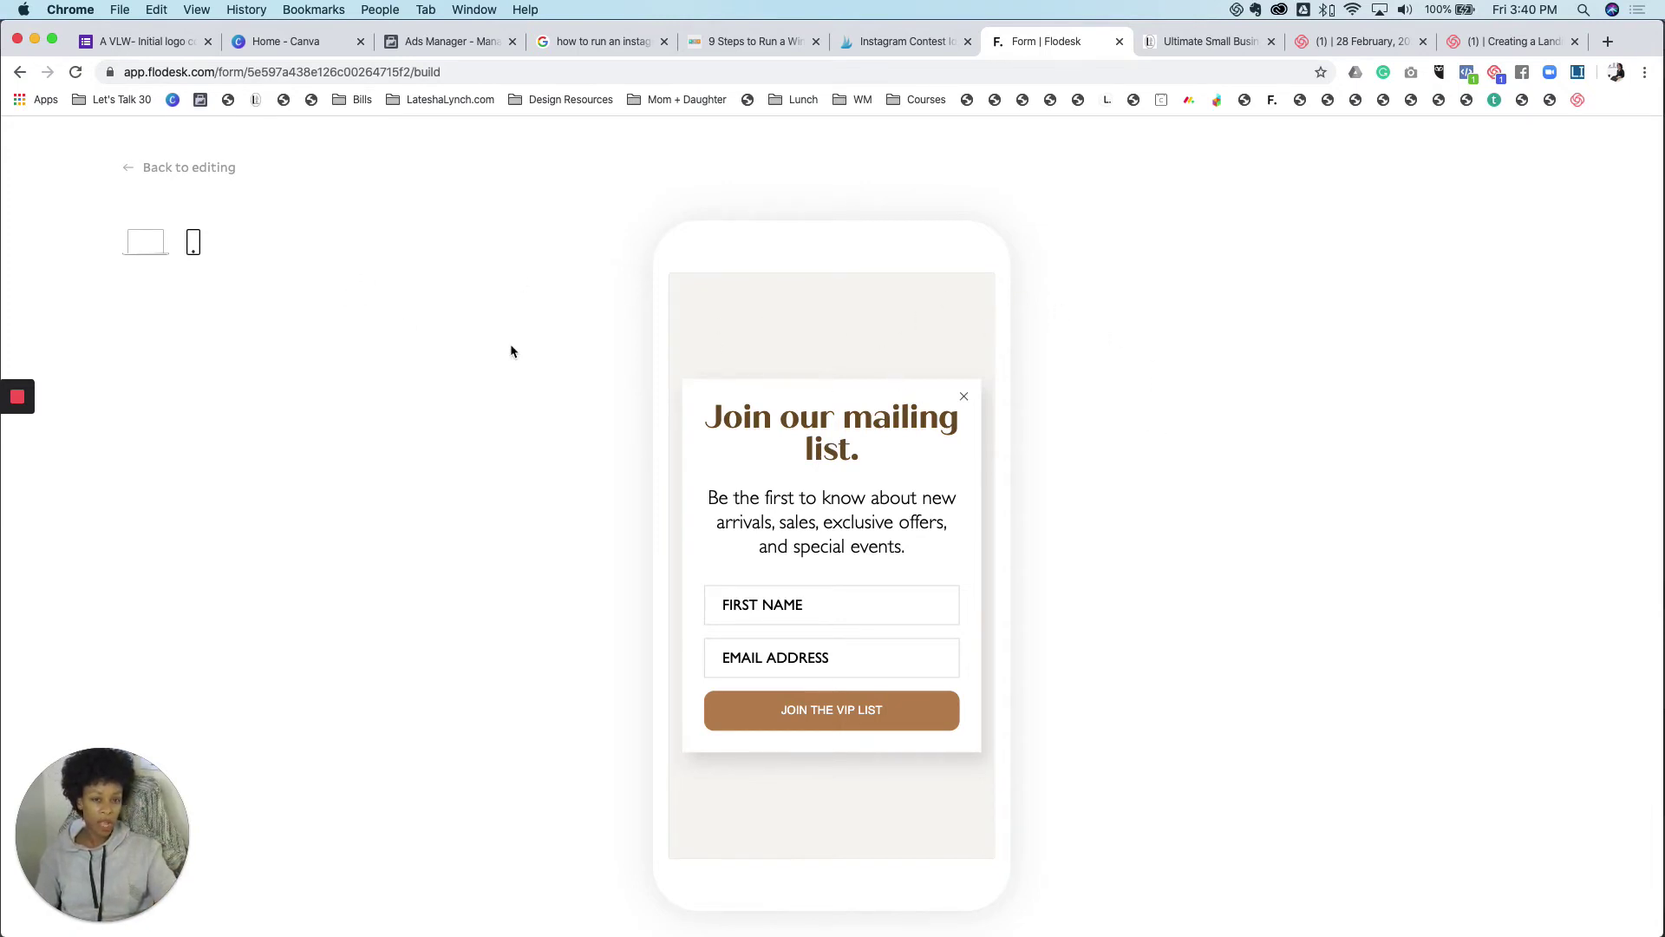
left_click(139, 248)
left_click(165, 167)
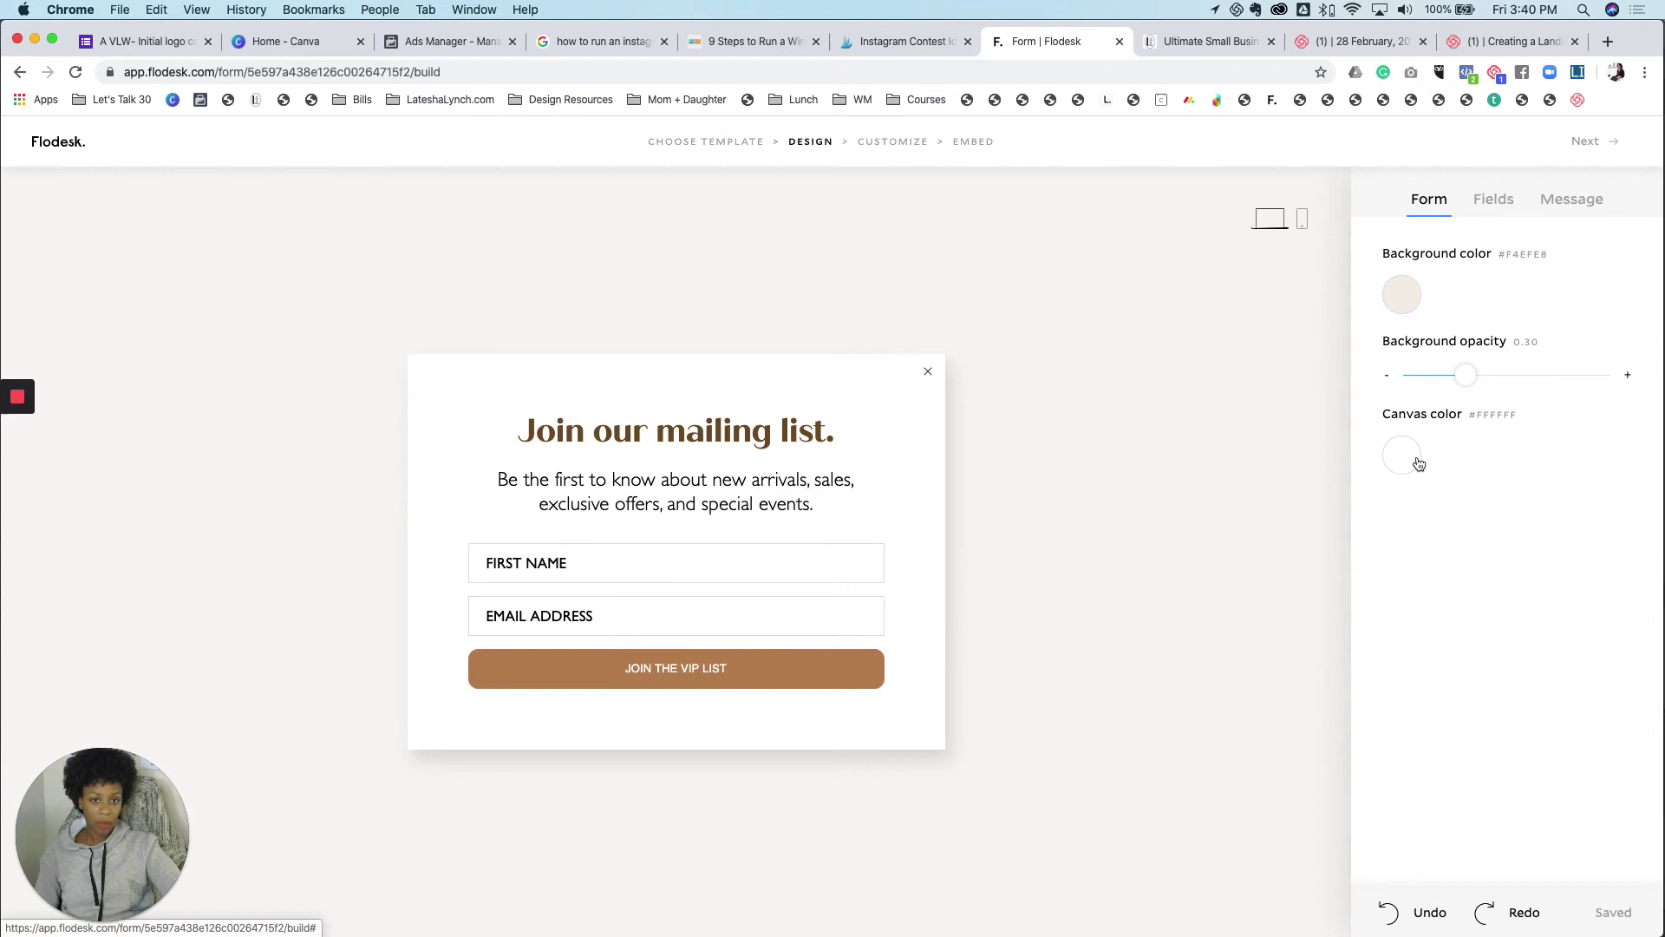
left_click(1410, 453)
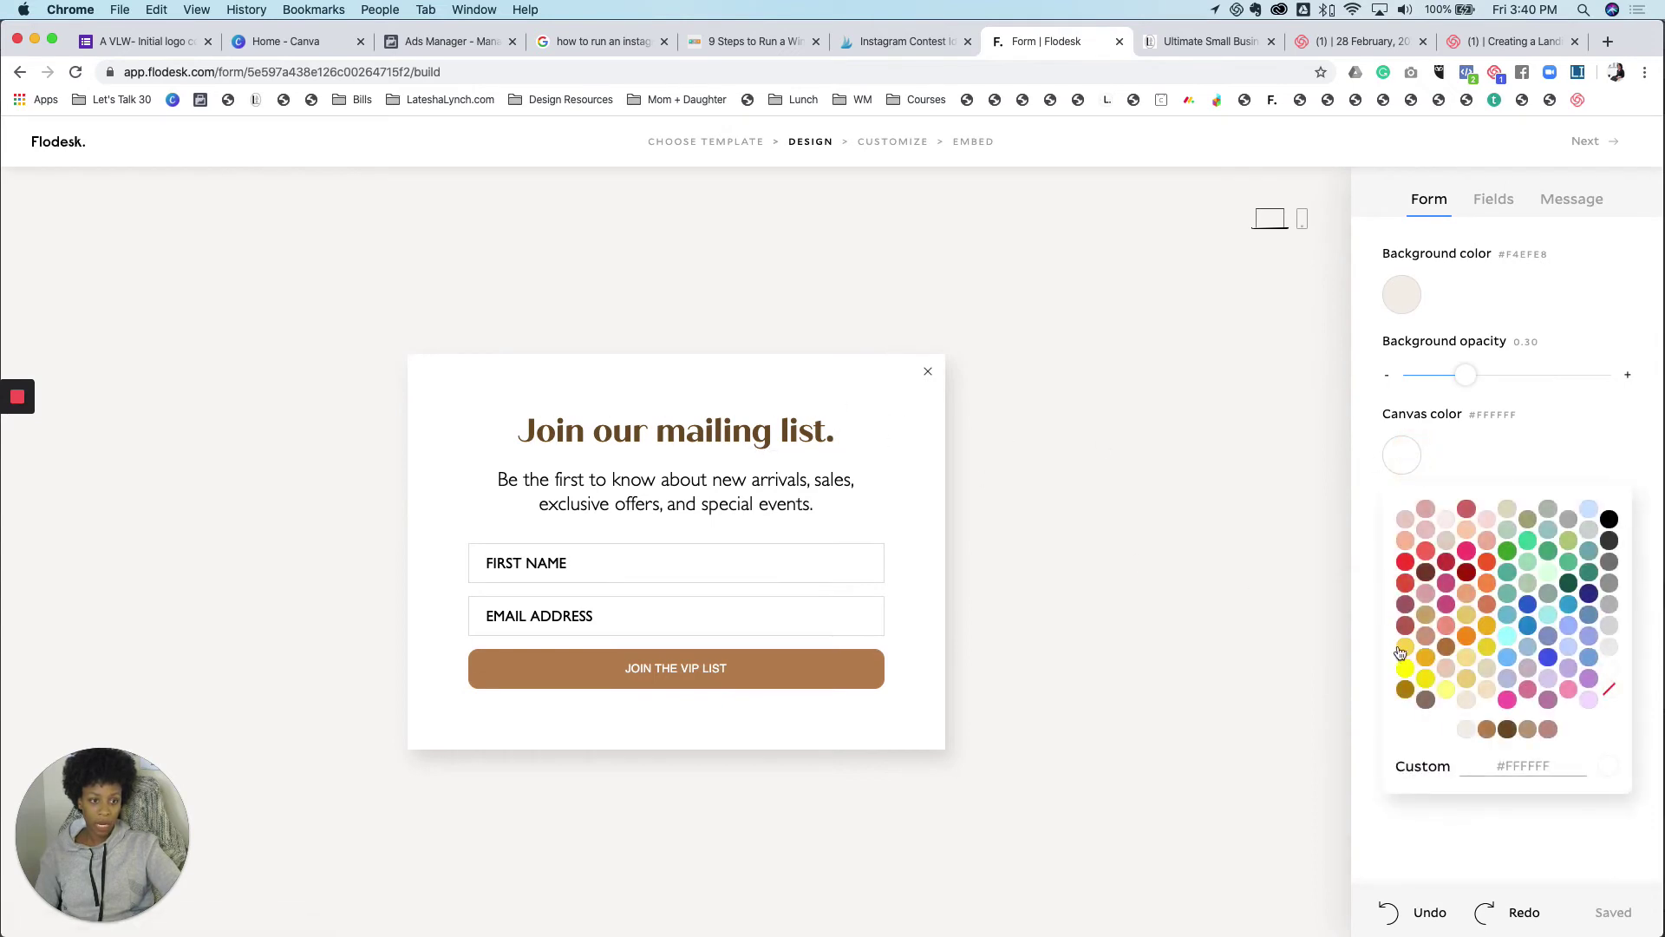
left_click(1468, 702)
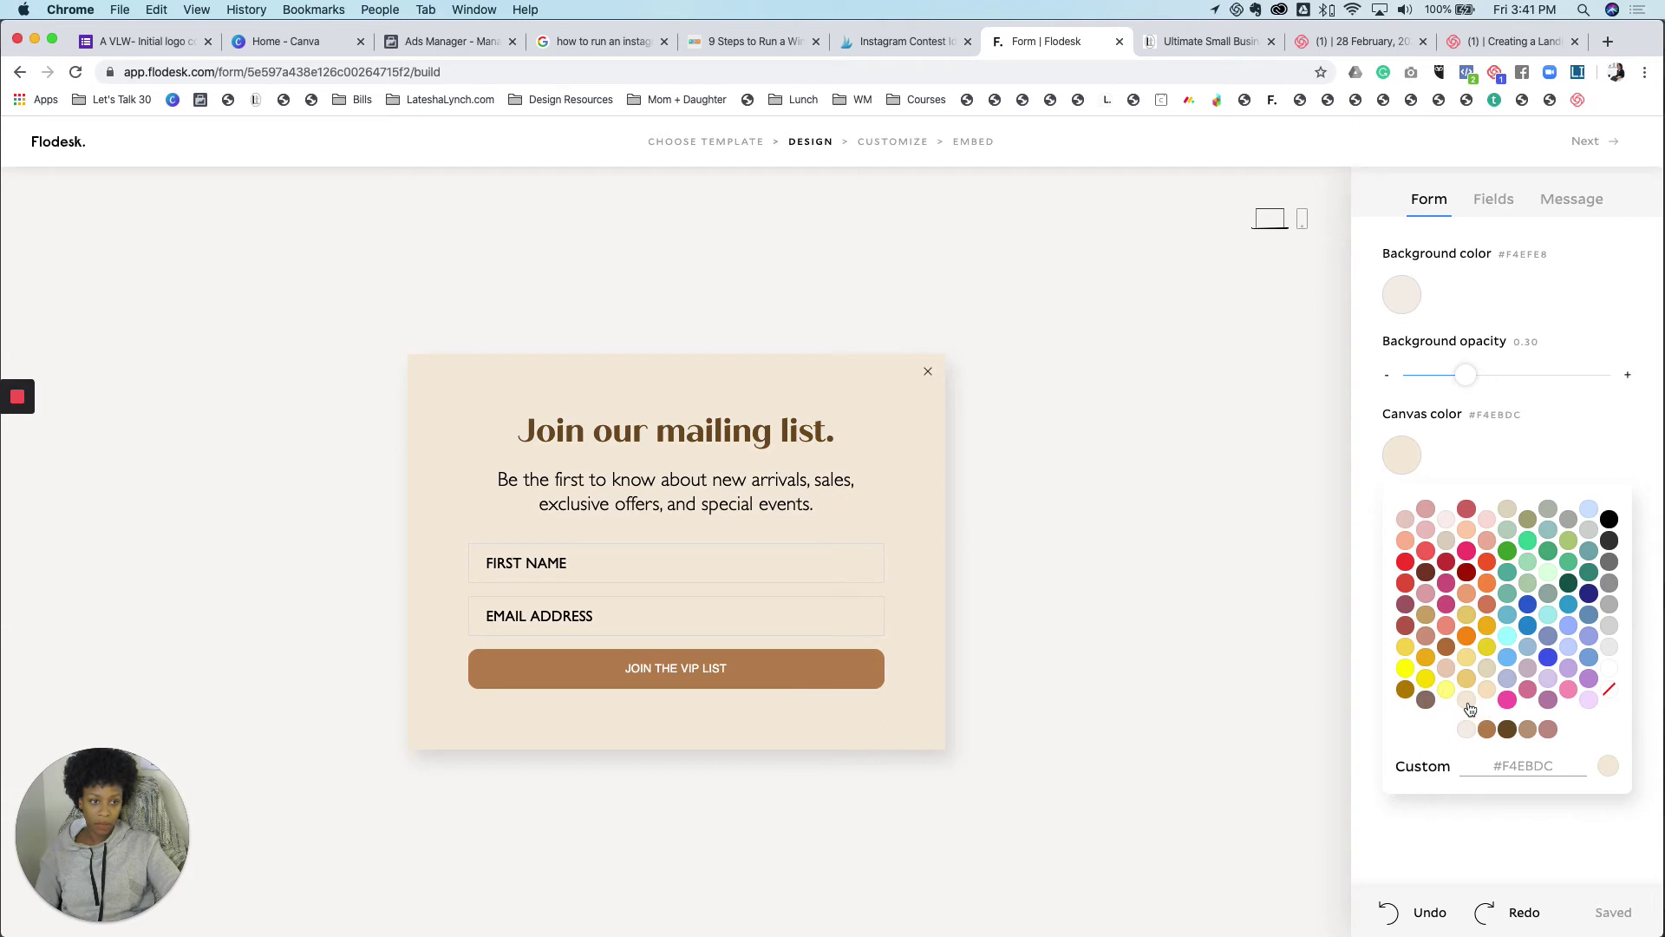
left_click(1486, 694)
left_click(1608, 670)
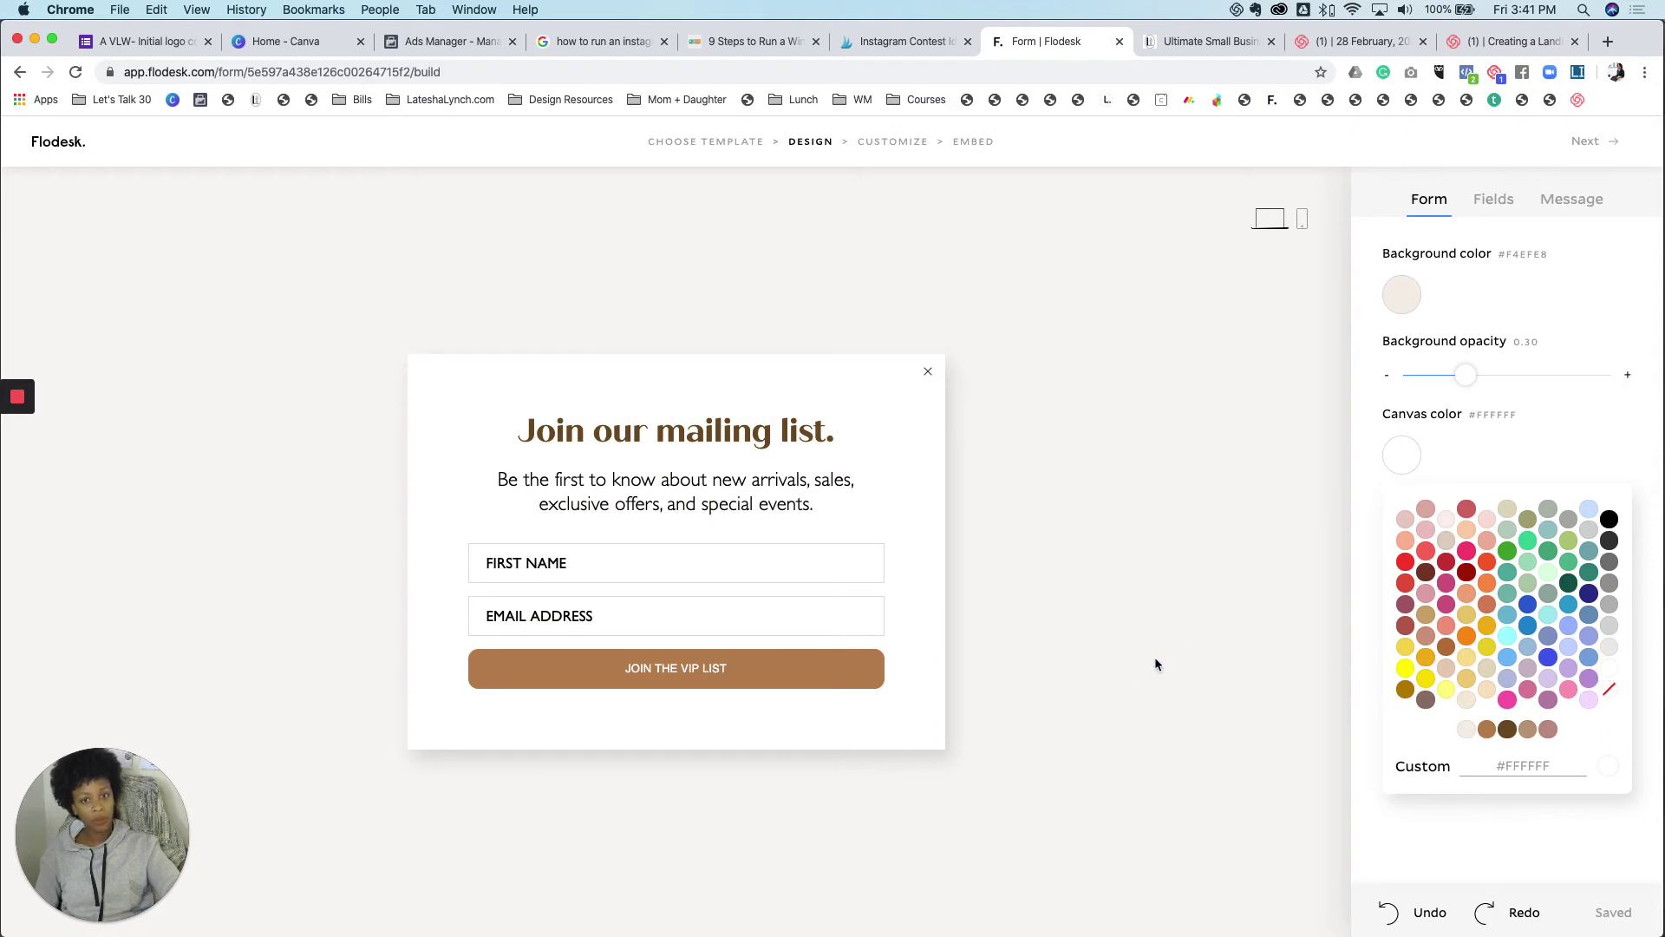
In the Message tab, pick the Friendly thank-you message instead of Minimal.
left_click(1561, 202)
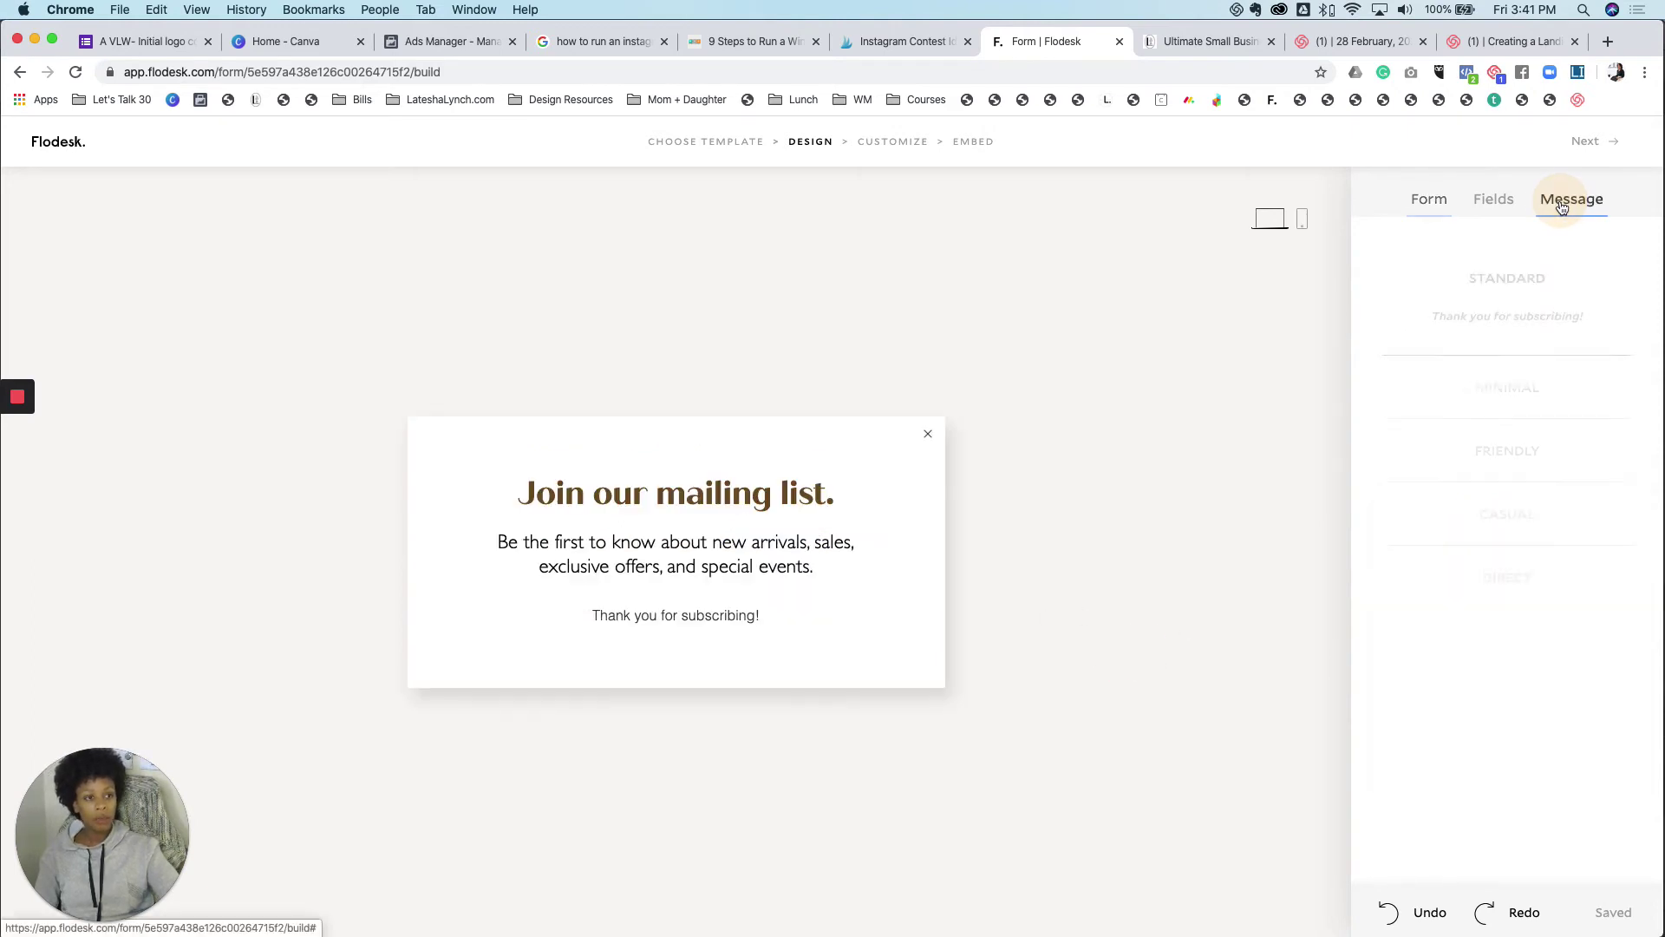
left_click(1489, 385)
left_click(1504, 458)
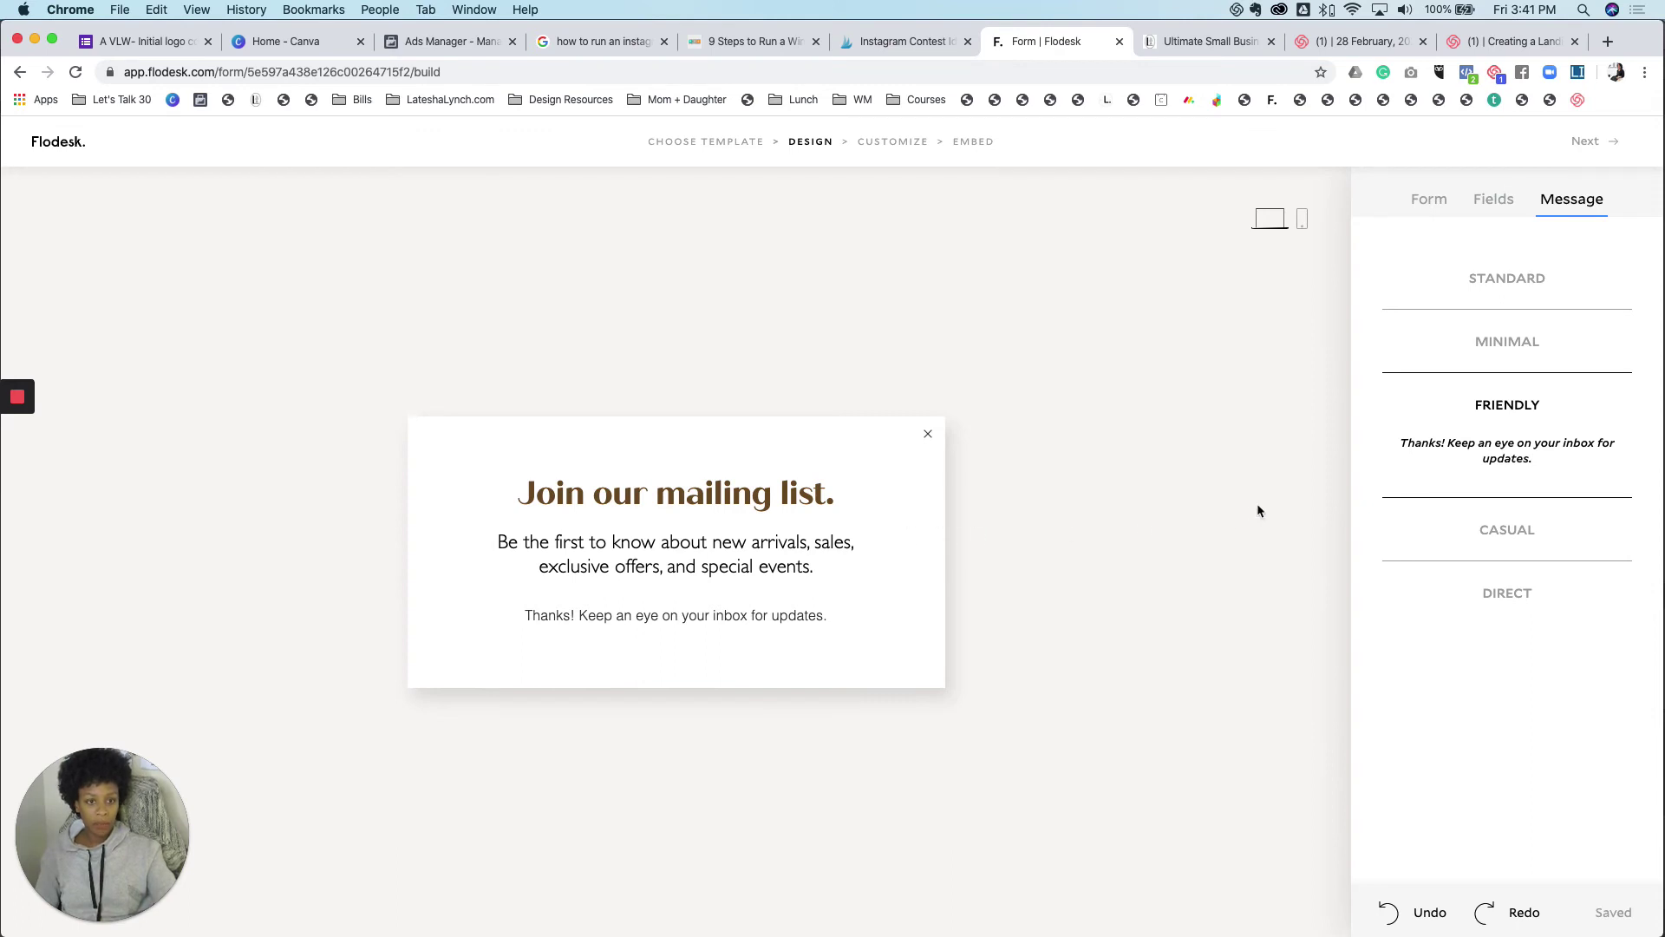
Lower the overlay background opacity to 0.15 in the Form tab.
left_click(1431, 200)
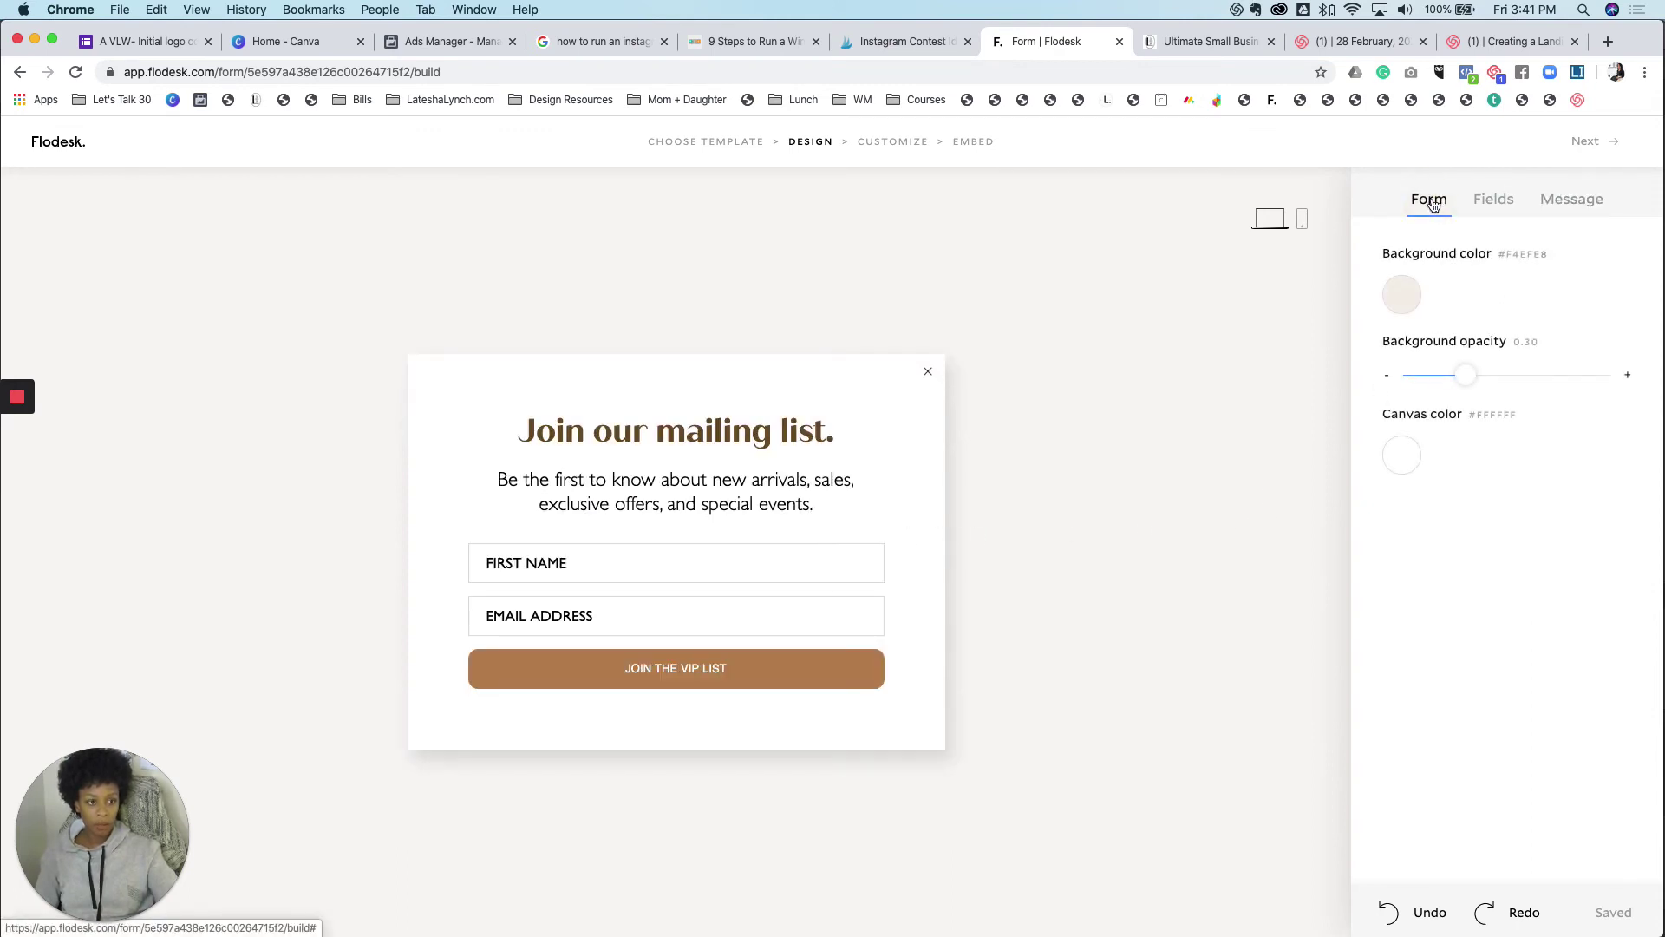
left_click(1479, 201)
left_click(1429, 202)
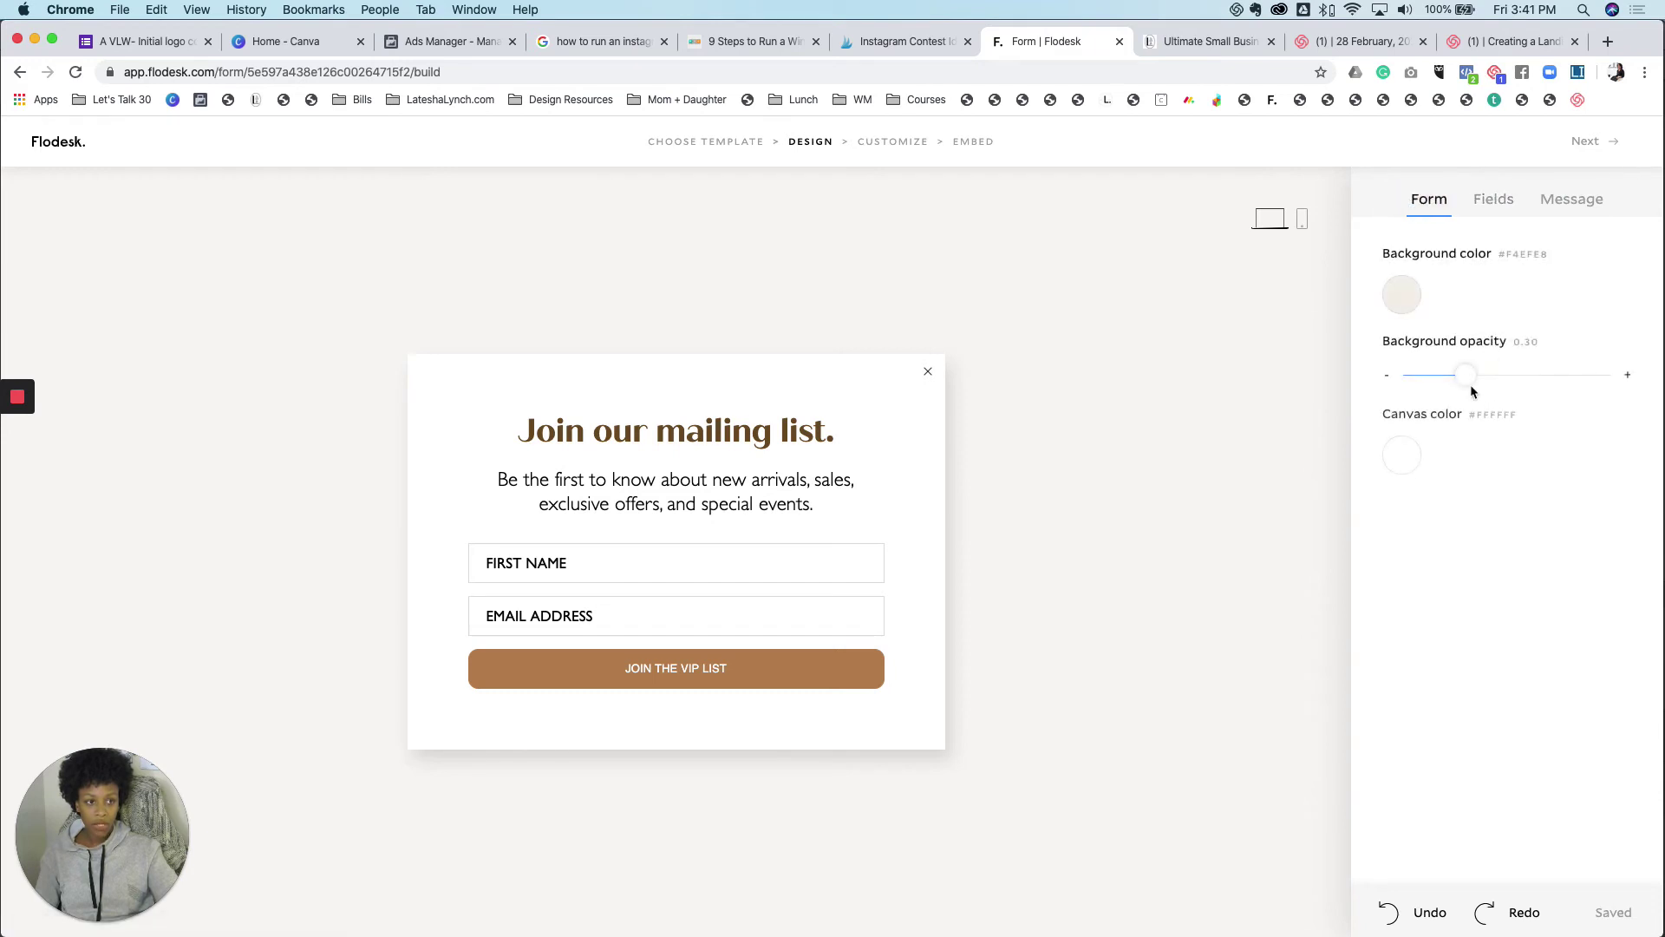
mouse_move(1467, 382)
left_mouse_down()
mouse_move(1407, 383)
mouse_move(1624, 388)
mouse_move(1435, 380)
left_mouse_up()
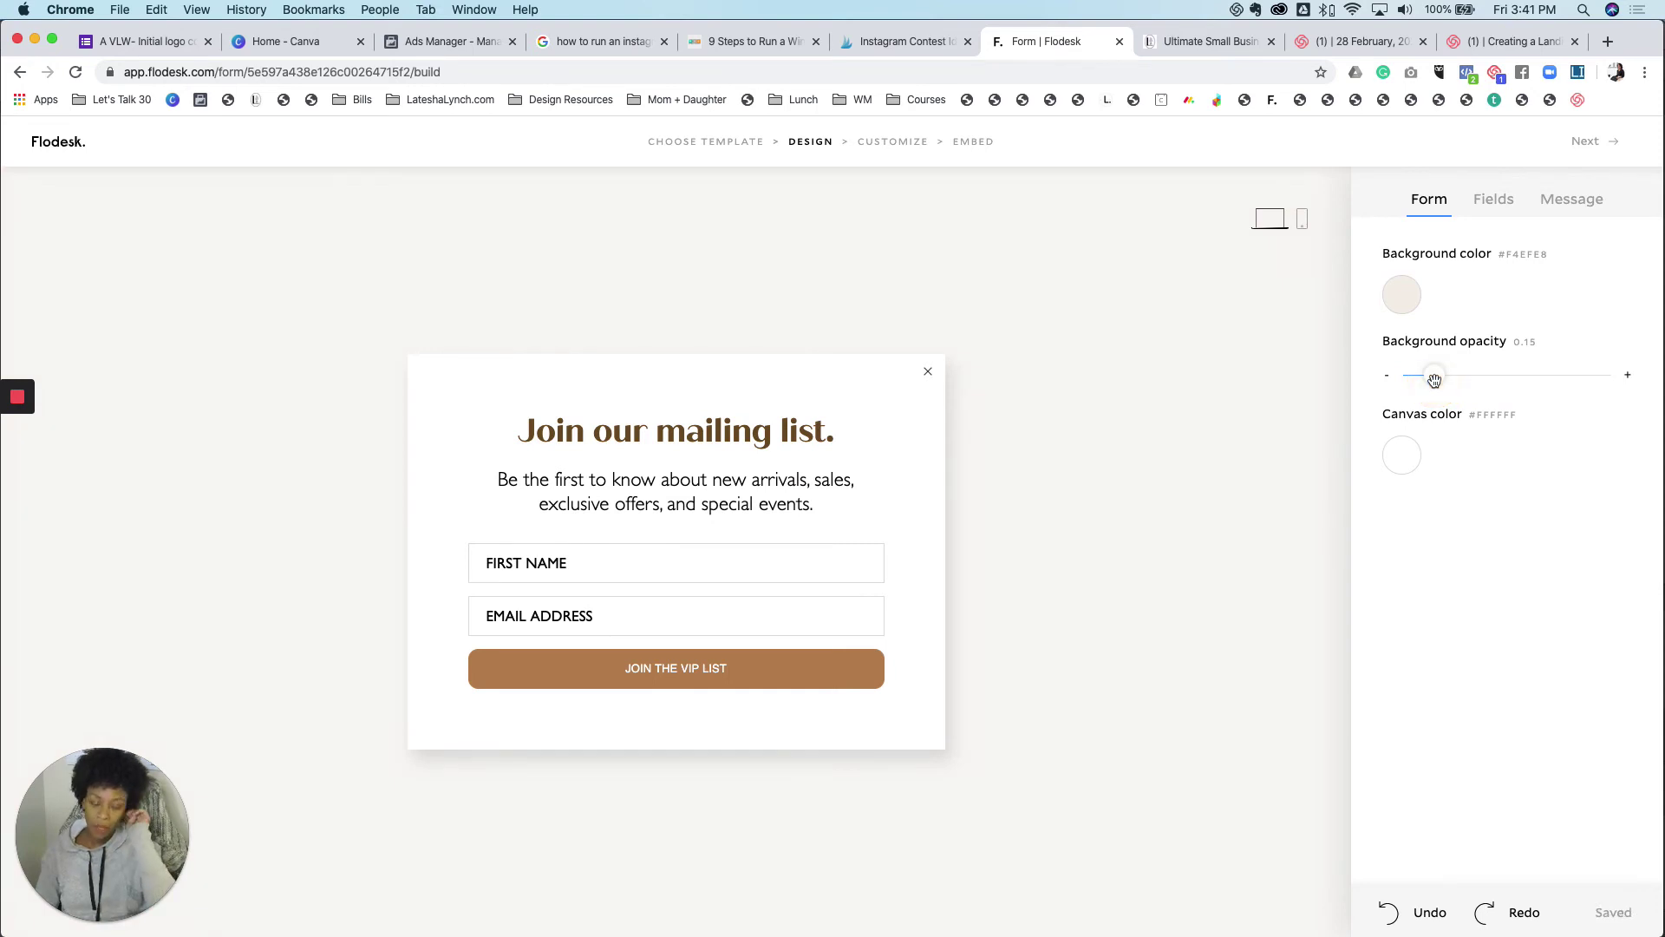
Review the first-name field and success message settings, then advance to the Customize step.
left_click(1493, 198)
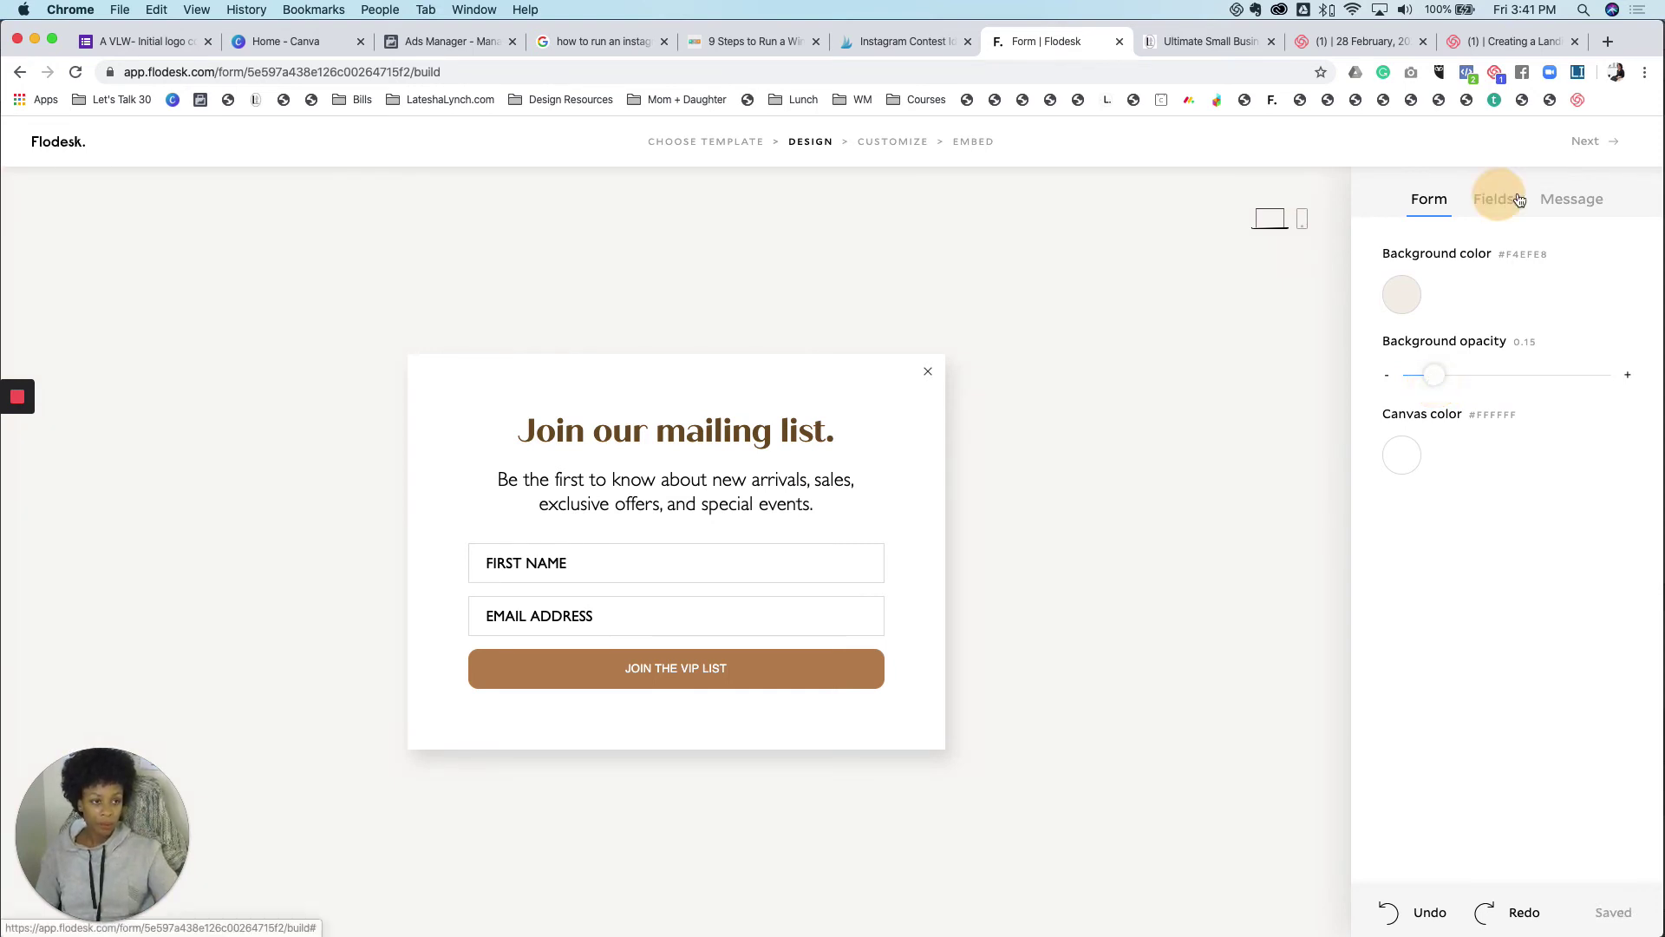
left_click(1552, 201)
left_click(1589, 142)
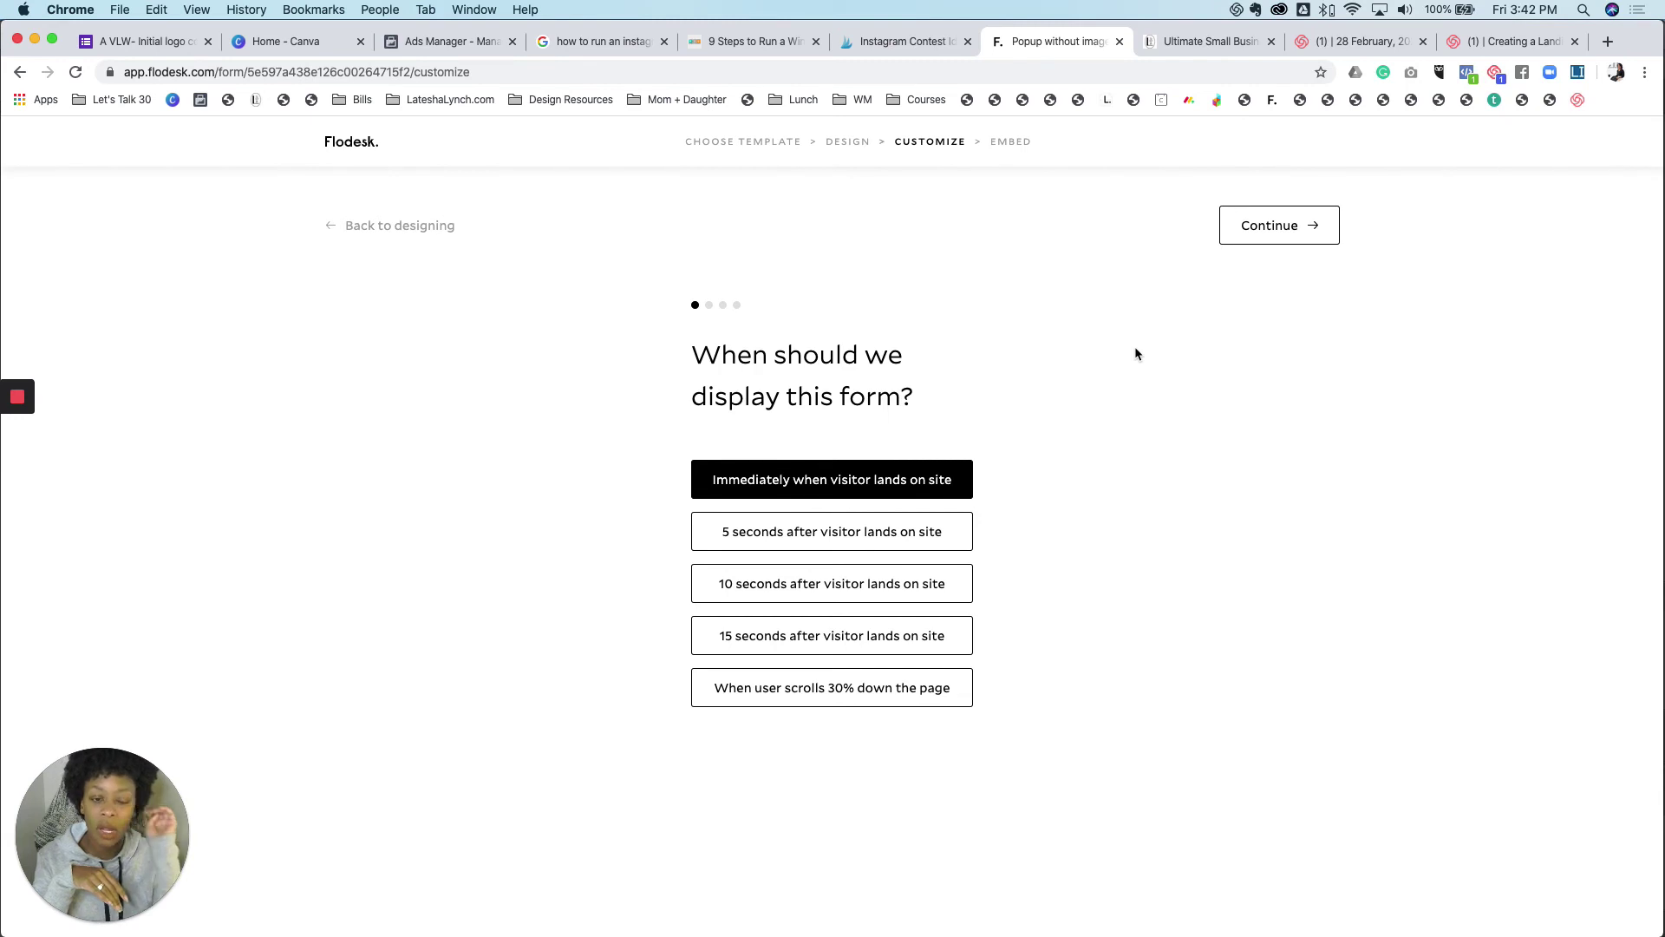
Show the popup 10 seconds after a visitor lands, not at 30% scroll, and continue.
left_click(911, 694)
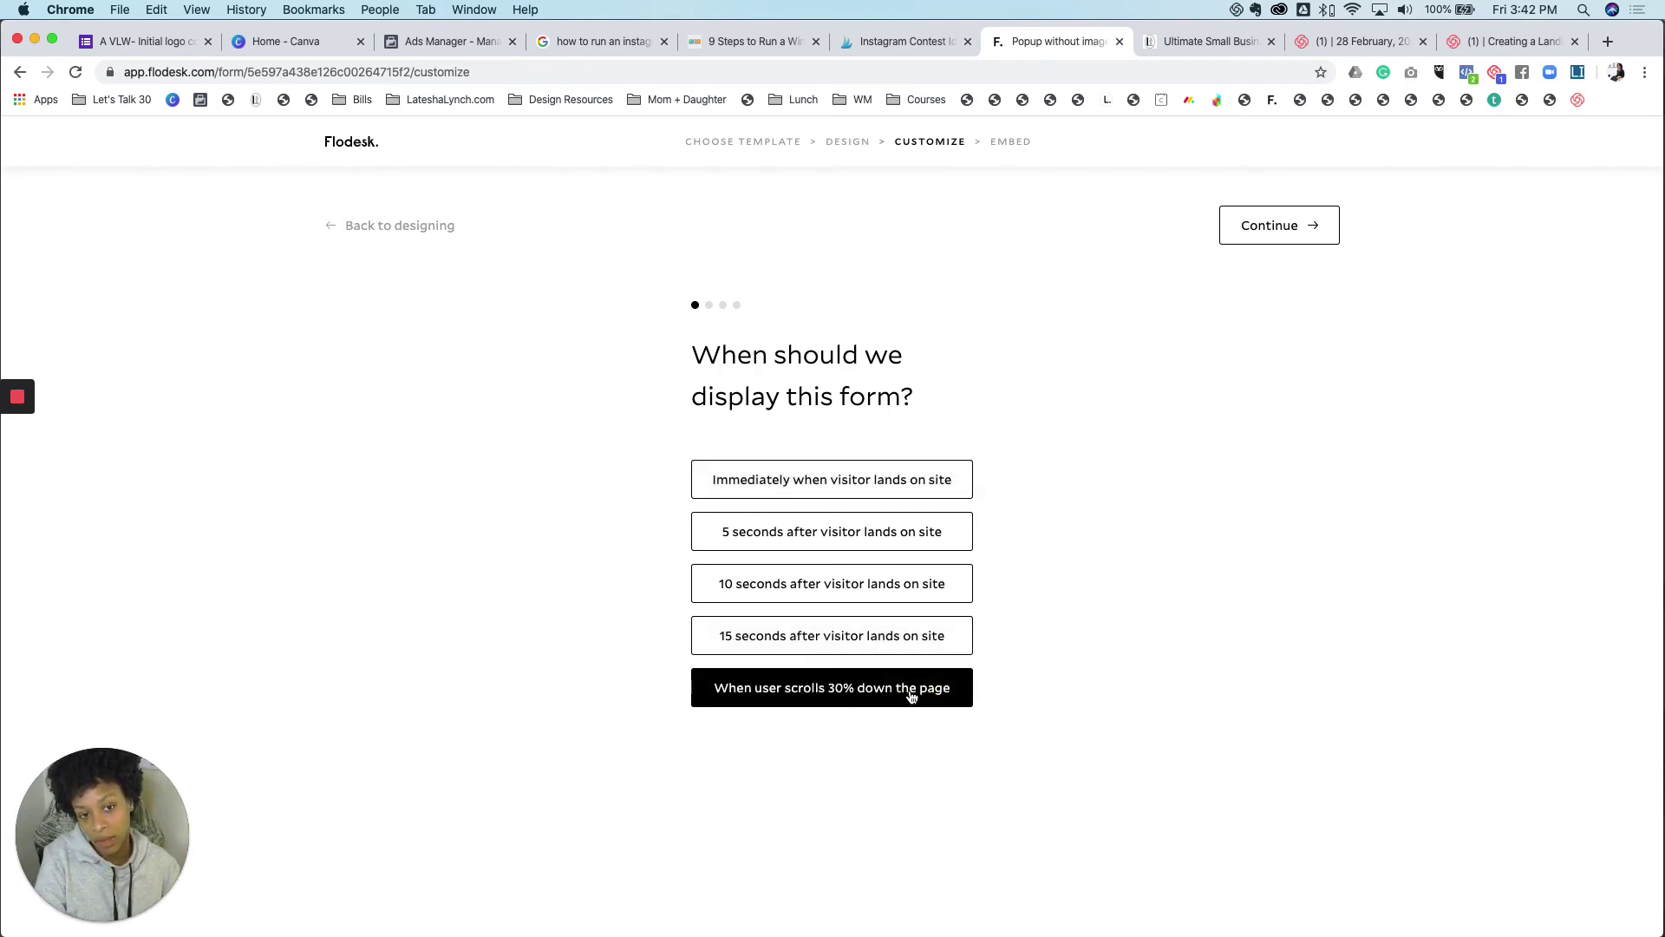
left_click(850, 590)
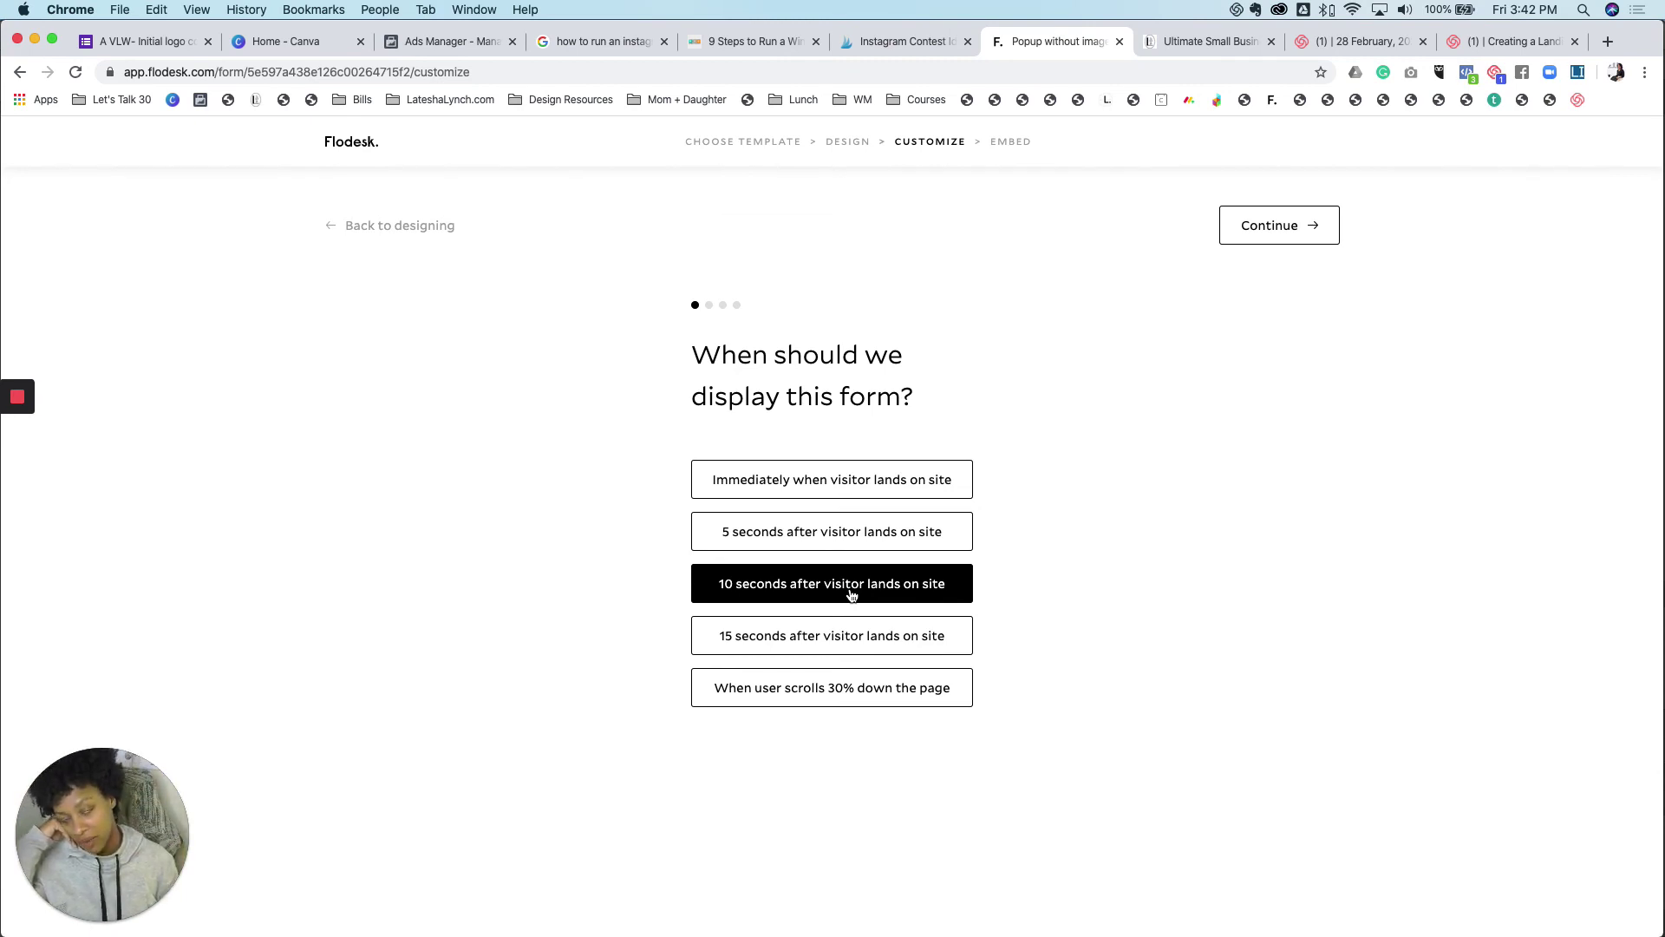
left_click(1275, 227)
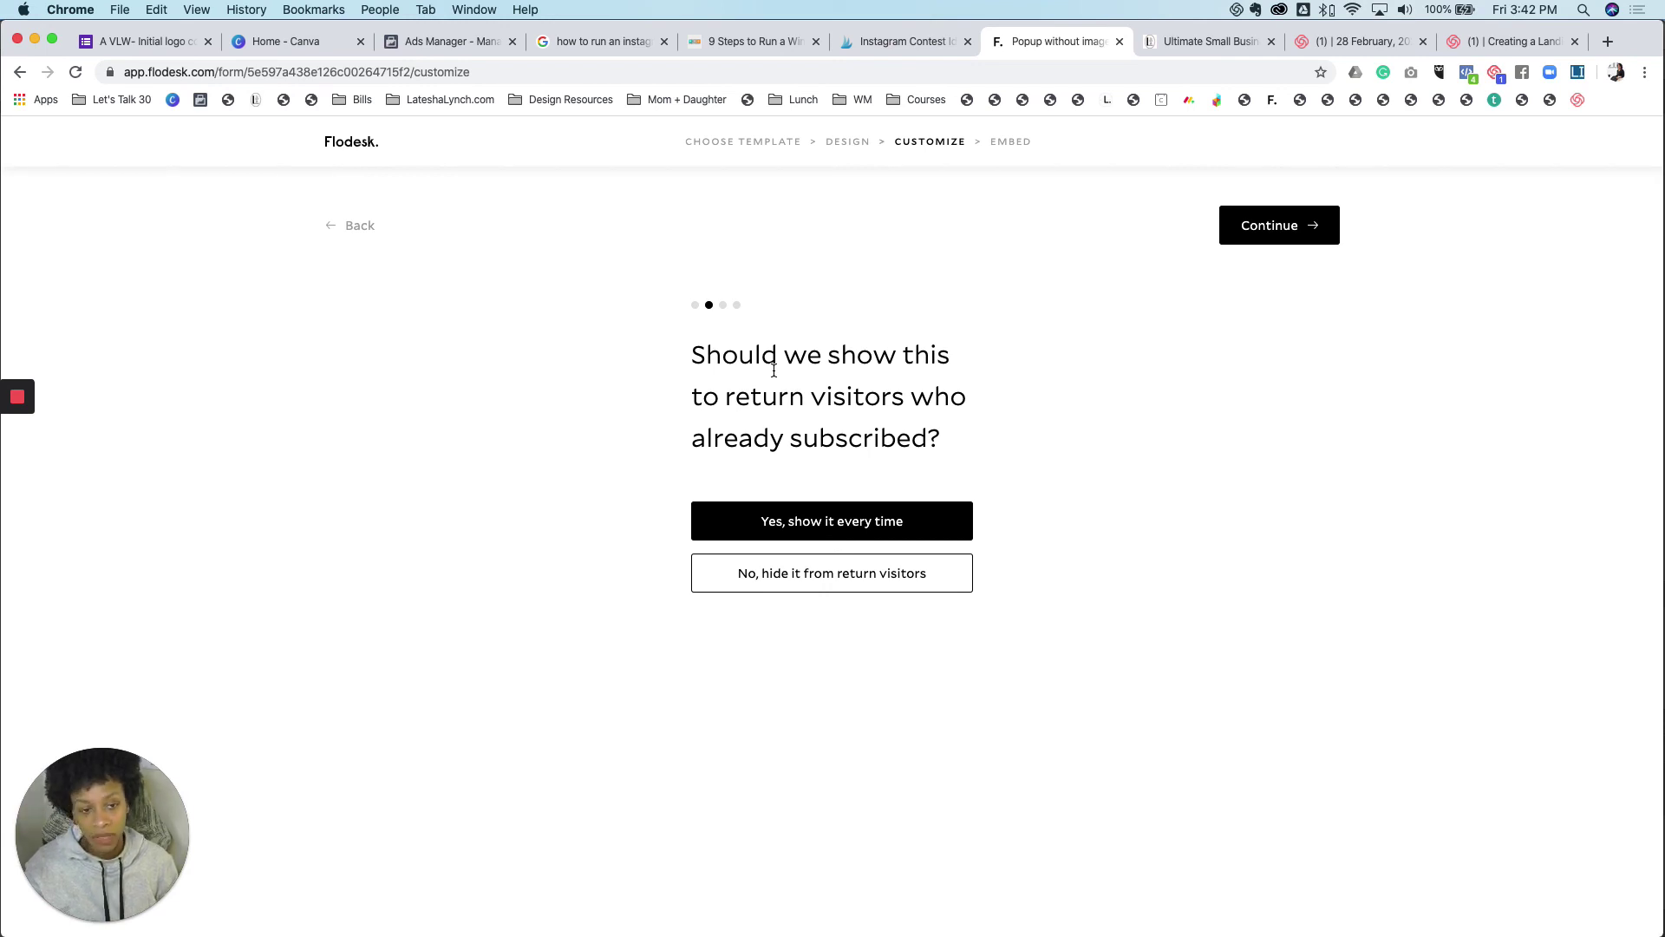
Hide the popup from return visitors and keep 'Yes, notify me.' for new subscribers.
left_click(855, 585)
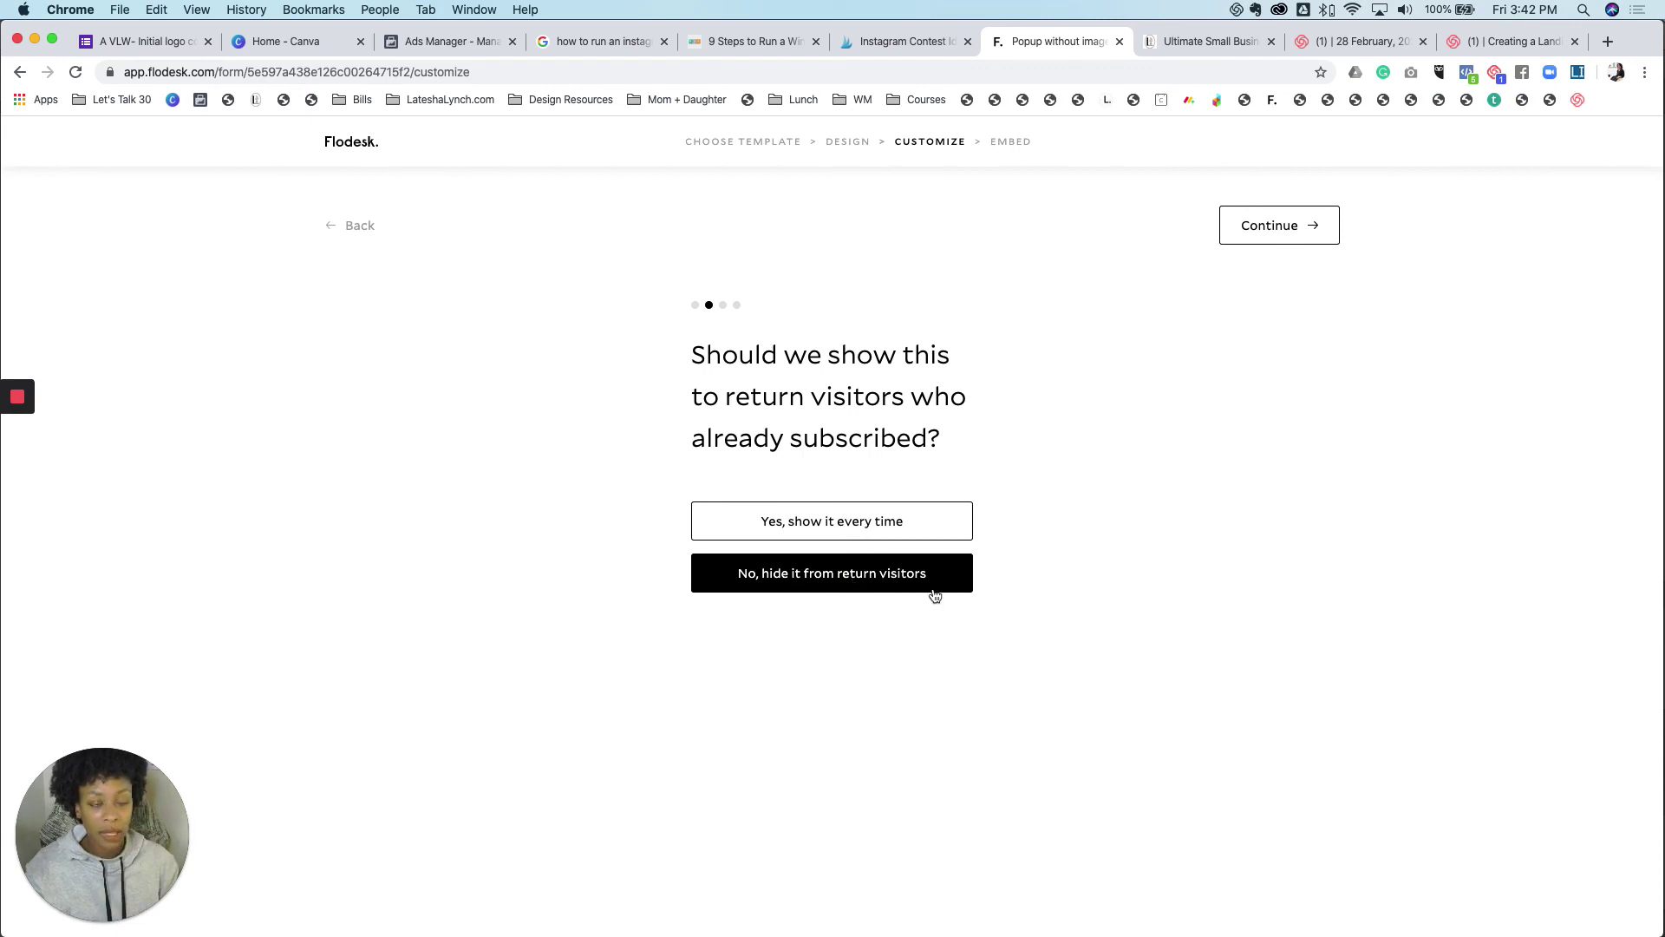
left_click(1298, 212)
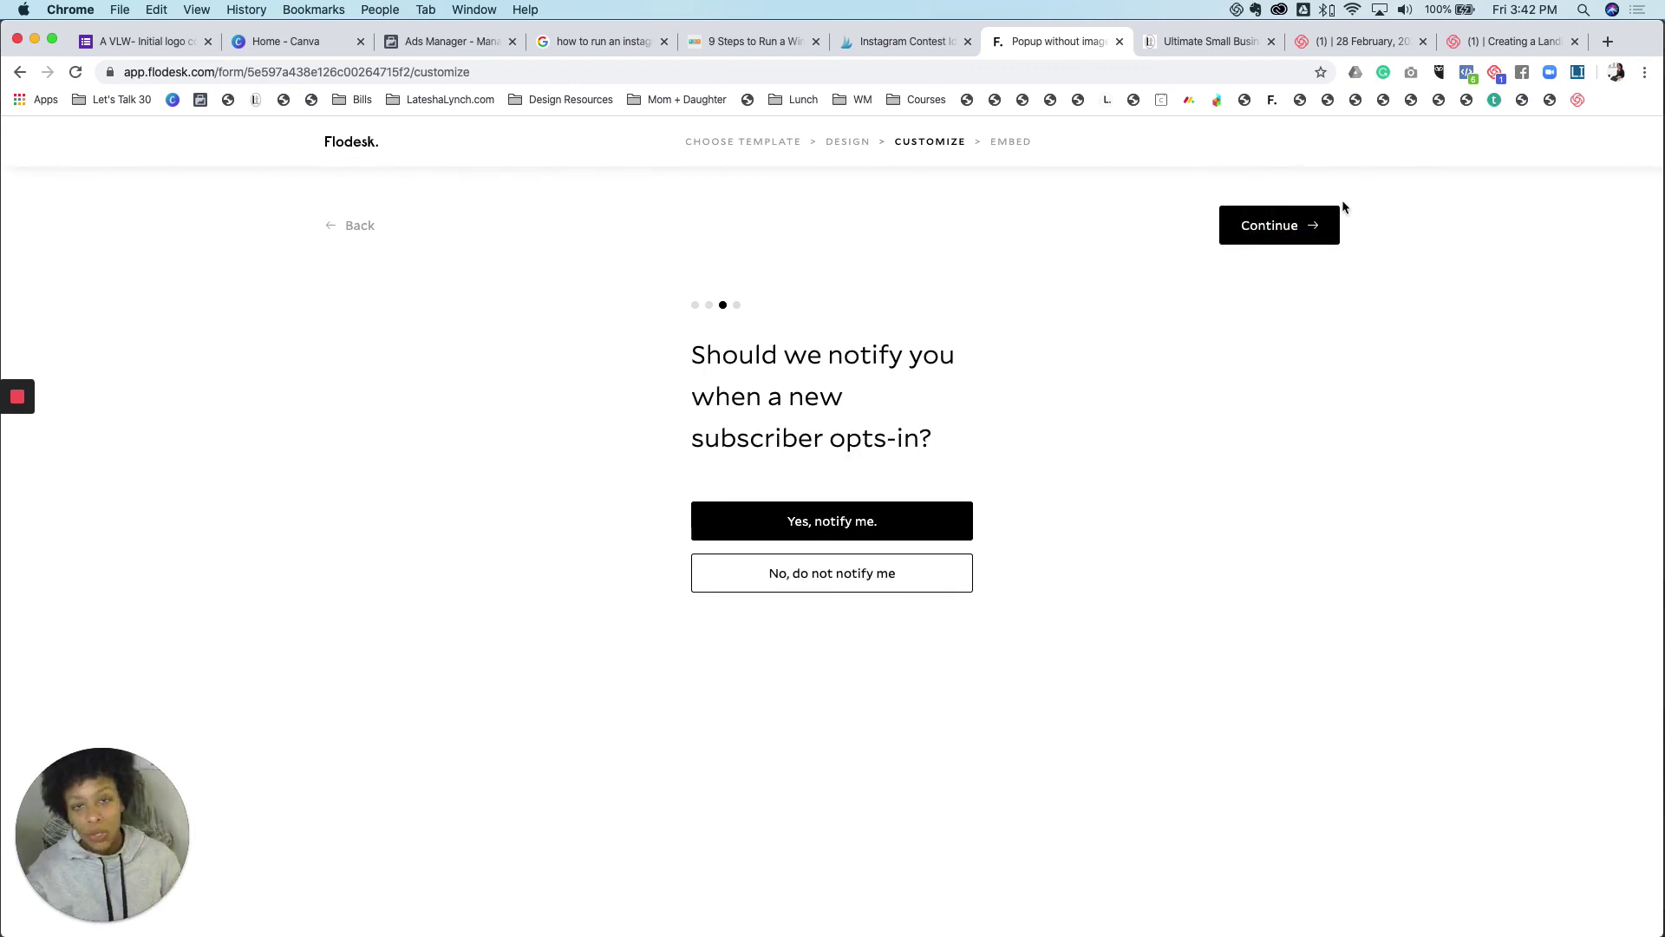
left_click(1298, 224)
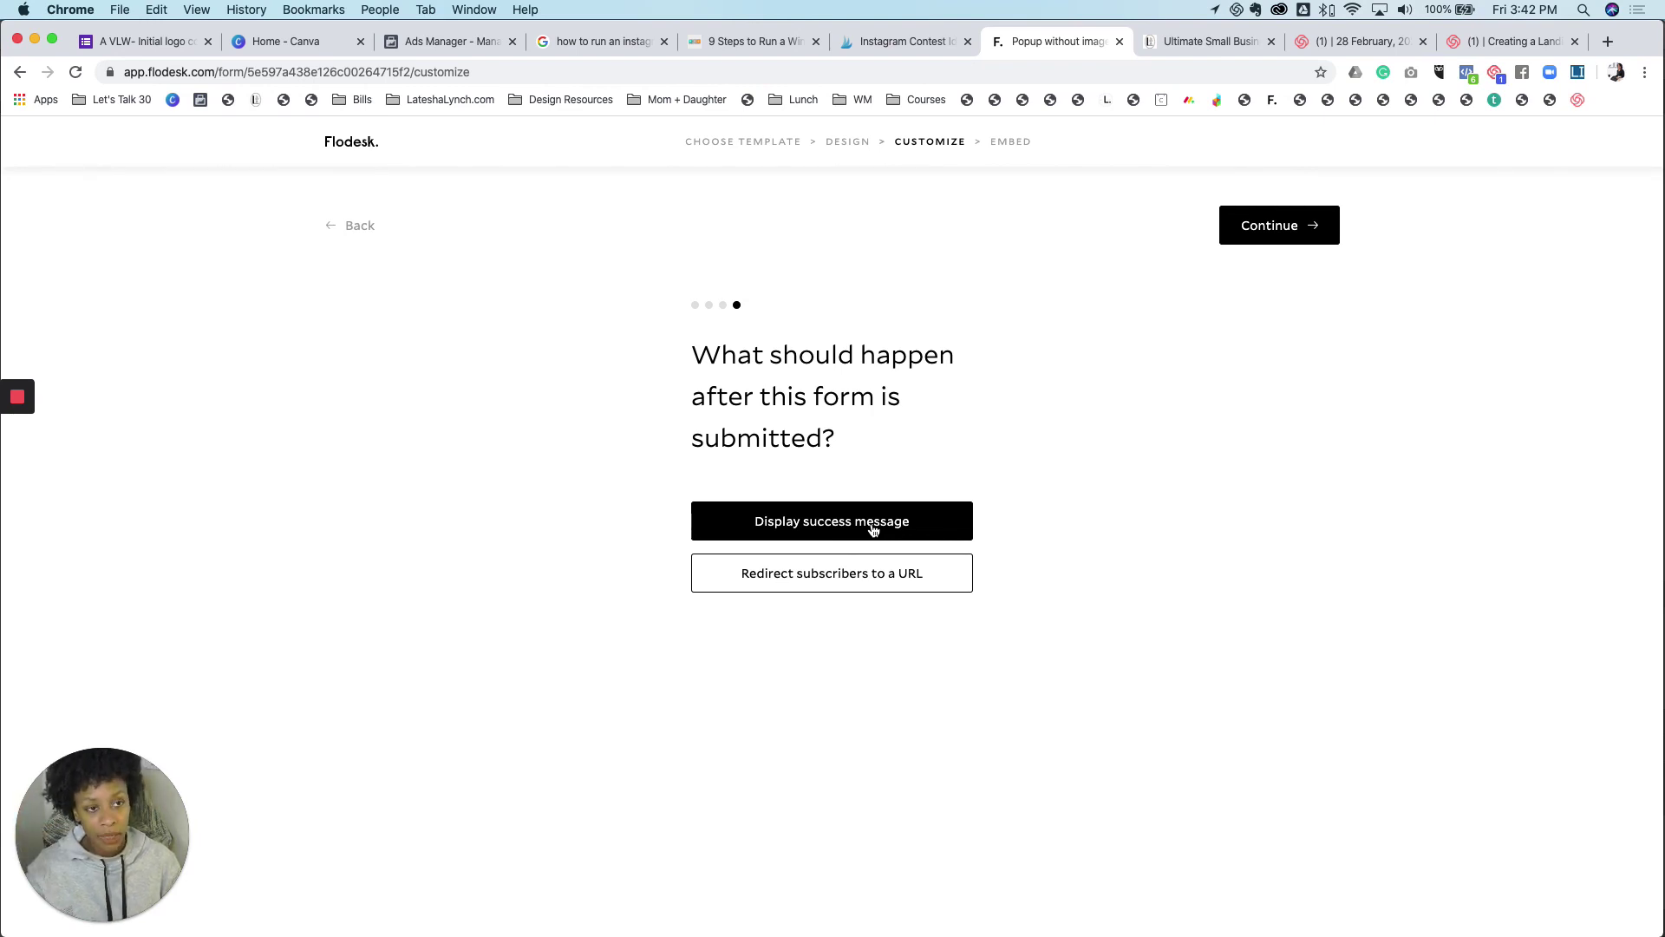
Keep 'Display success message' as the after-submit action to finish customizing.
left_click(1311, 227)
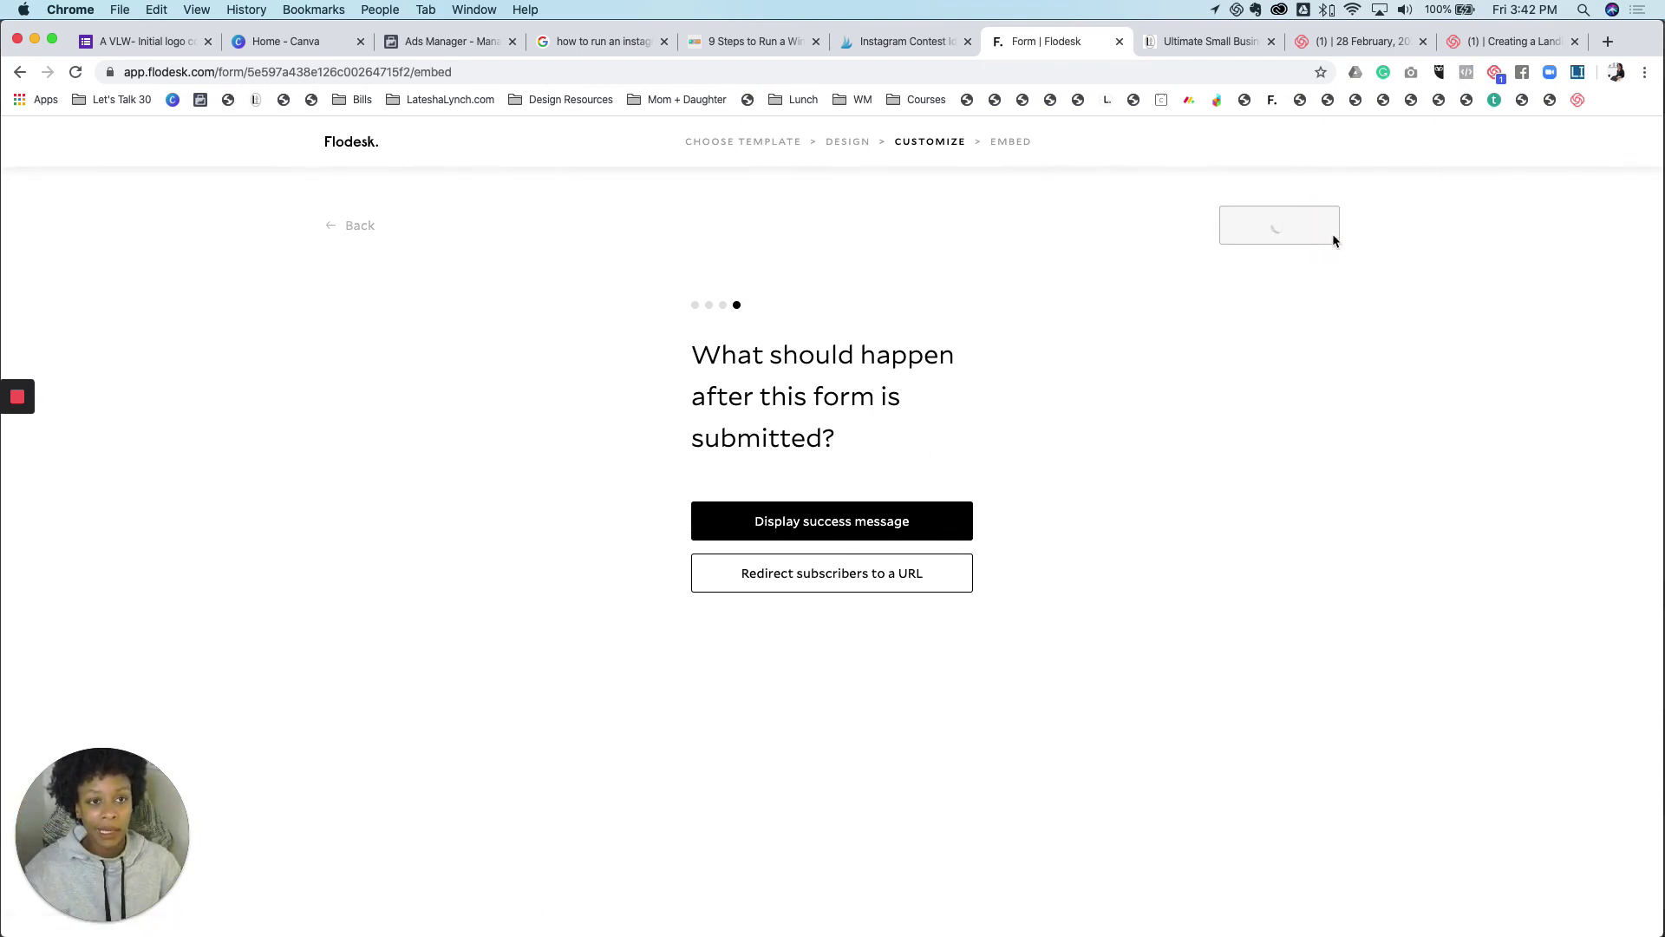